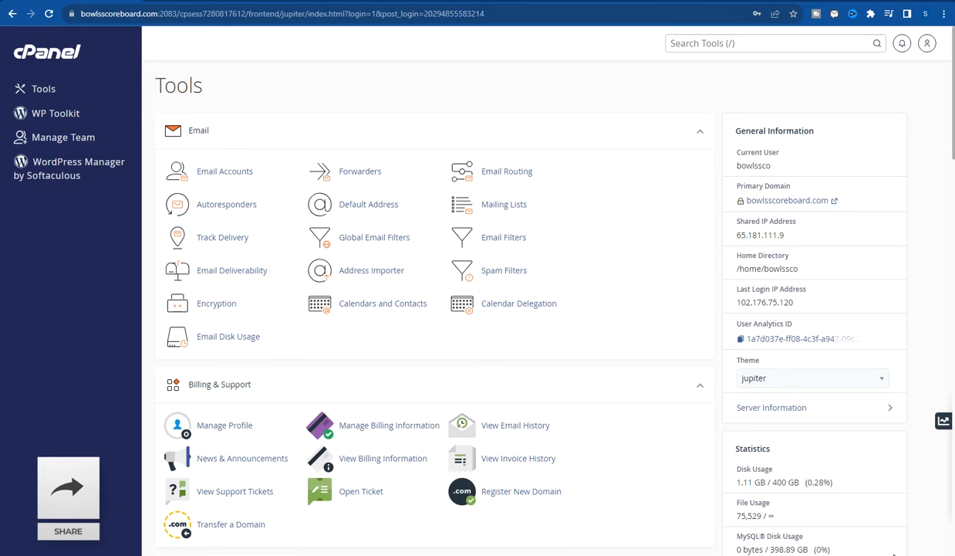
- Search the cPanel tools for 'file', open File Manager and show the public_html folder
{"action": "left_click", "coordinate": [783, 42]}
{"action": "type", "text": "file"}
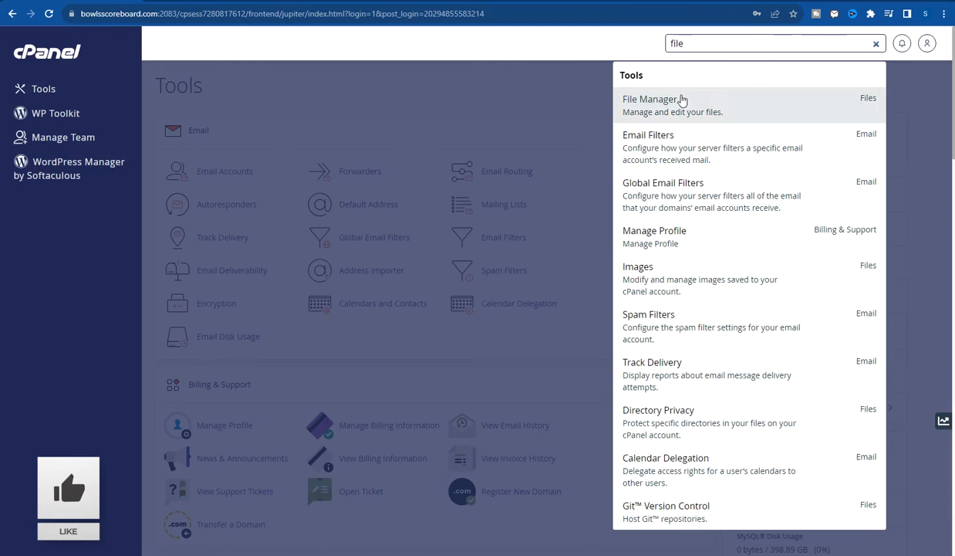
{"action": "left_click", "coordinate": [641, 107]}
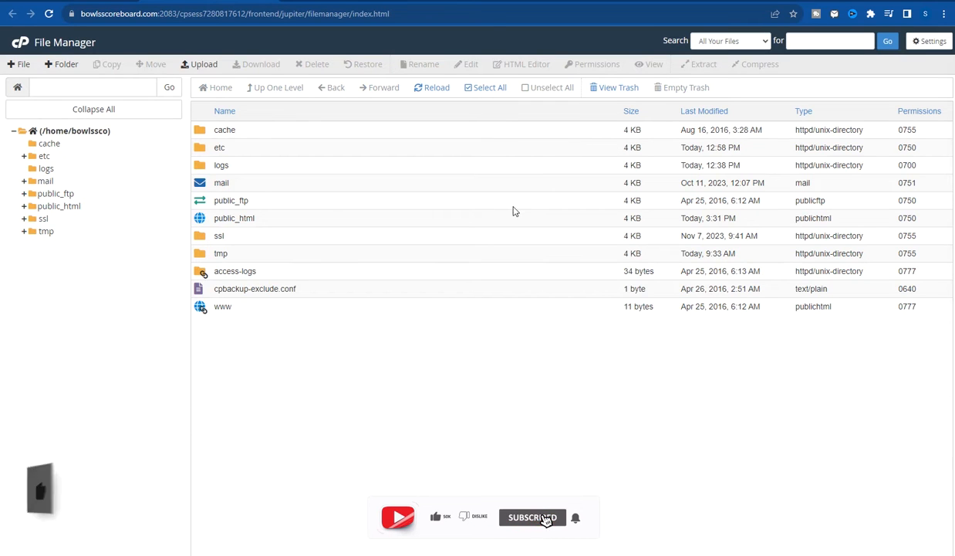
{"action": "left_click", "coordinate": [79, 207]}
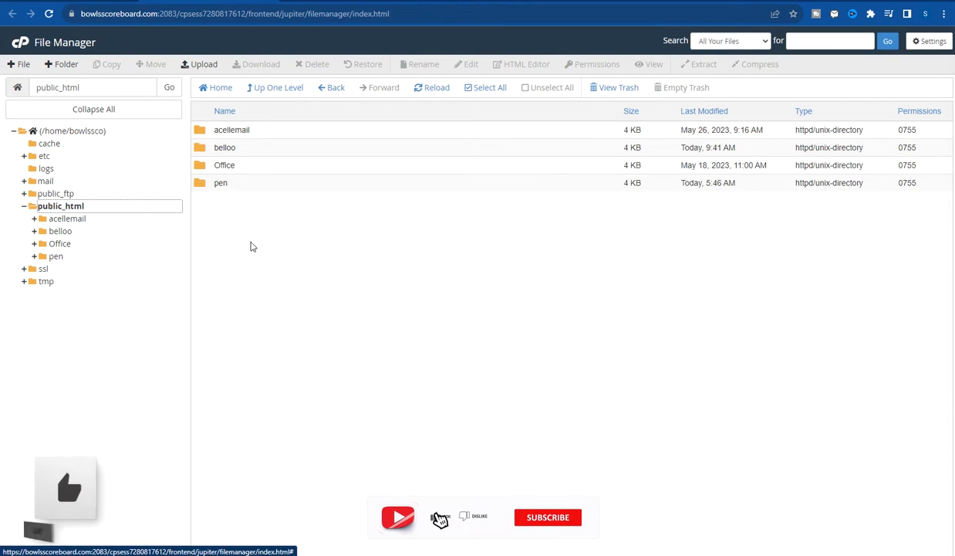
{"action": "left_click", "coordinate": [278, 254]}
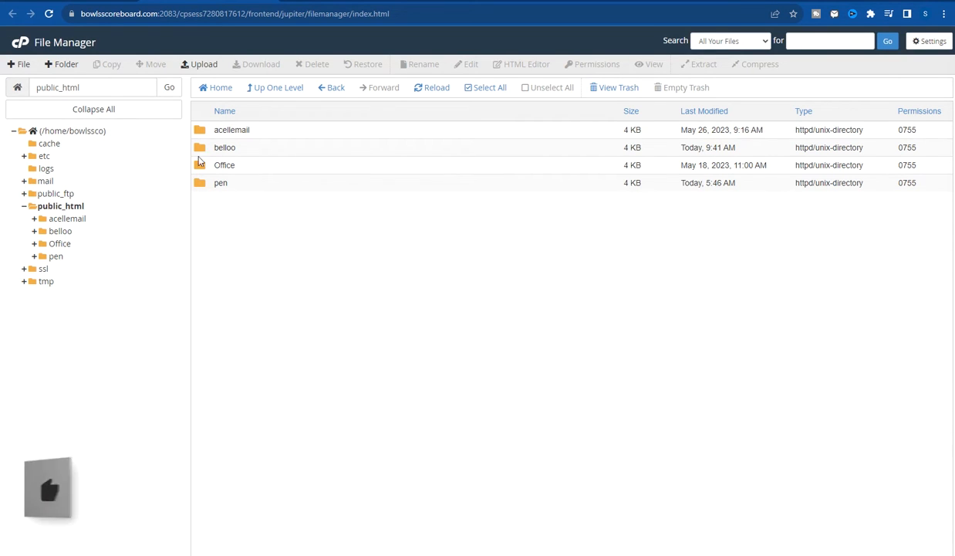
{"action": "left_click", "coordinate": [143, 14]}
{"action": "left_click", "coordinate": [155, 13]}
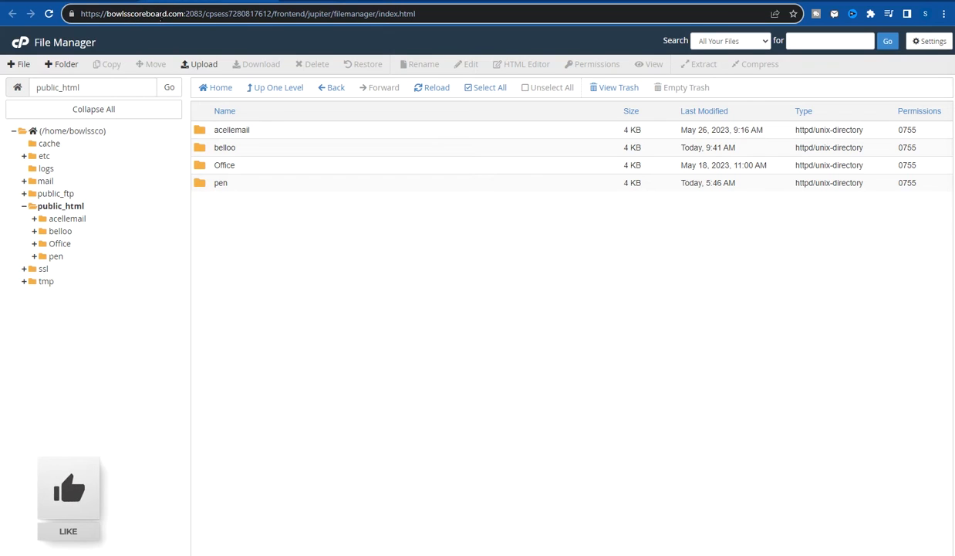
{"action": "left_click_drag", "start_coordinate": [183, 13], "coordinate": [82, 16]}
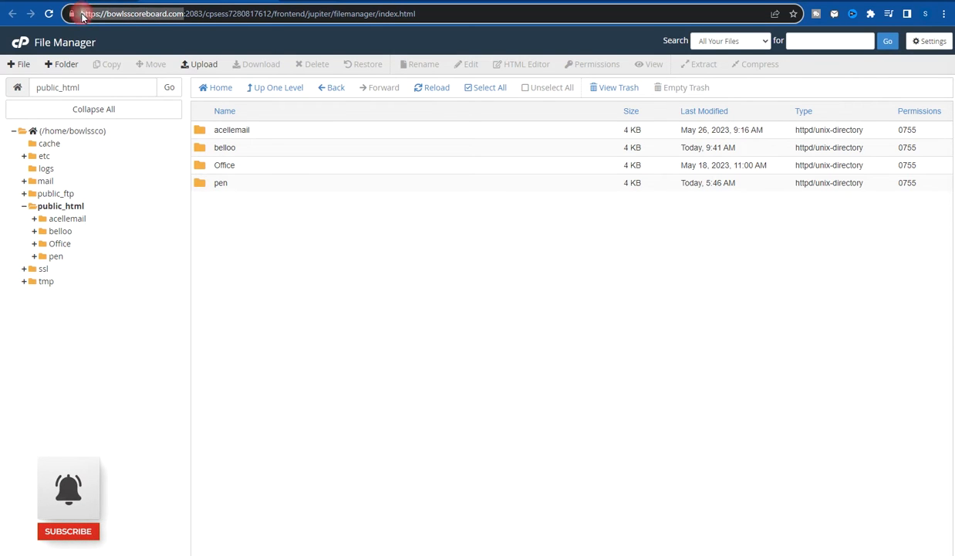
{"action": "right_click", "coordinate": [82, 16]}
{"action": "left_click", "coordinate": [123, 77]}
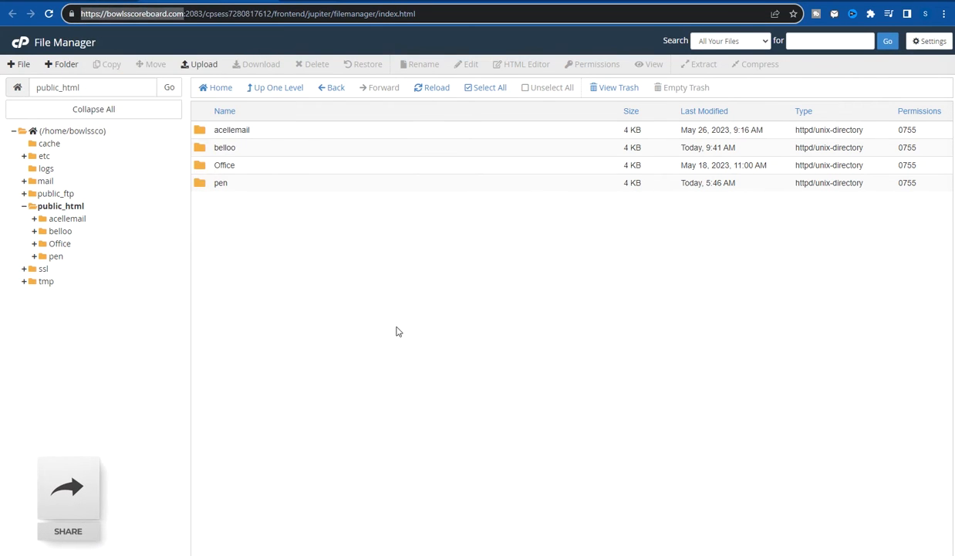
{"action": "left_click", "coordinate": [55, 207]}
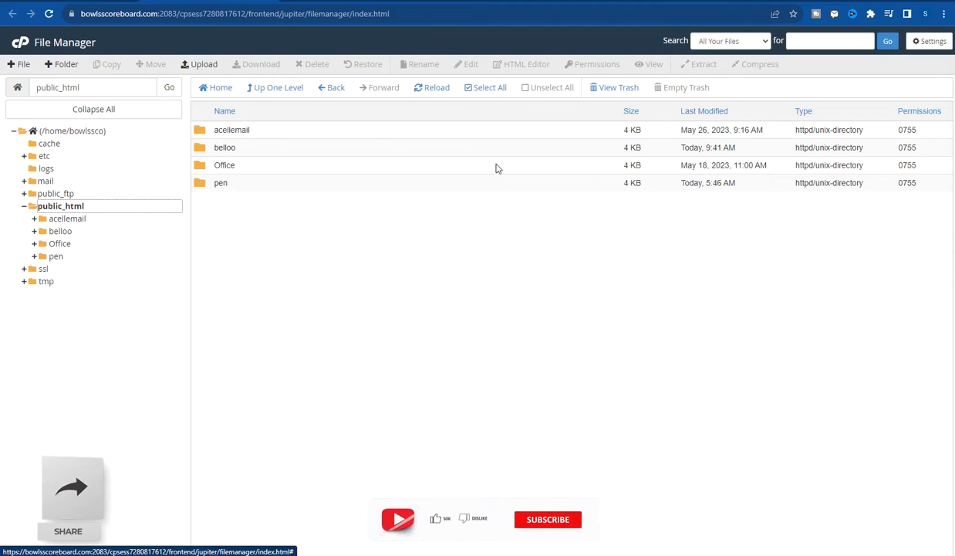
- Load bowlsscoreboard.com in a new tab, which returns 404 Not Found
{"action": "left_click", "coordinate": [701, 1]}
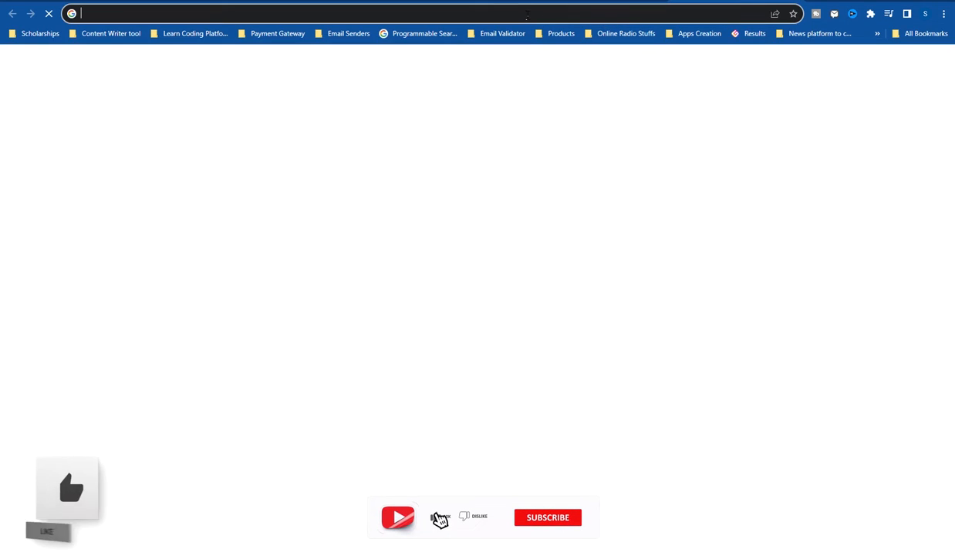
{"action": "left_click", "coordinate": [527, 14]}
{"action": "key", "text": "ctrl+v"}
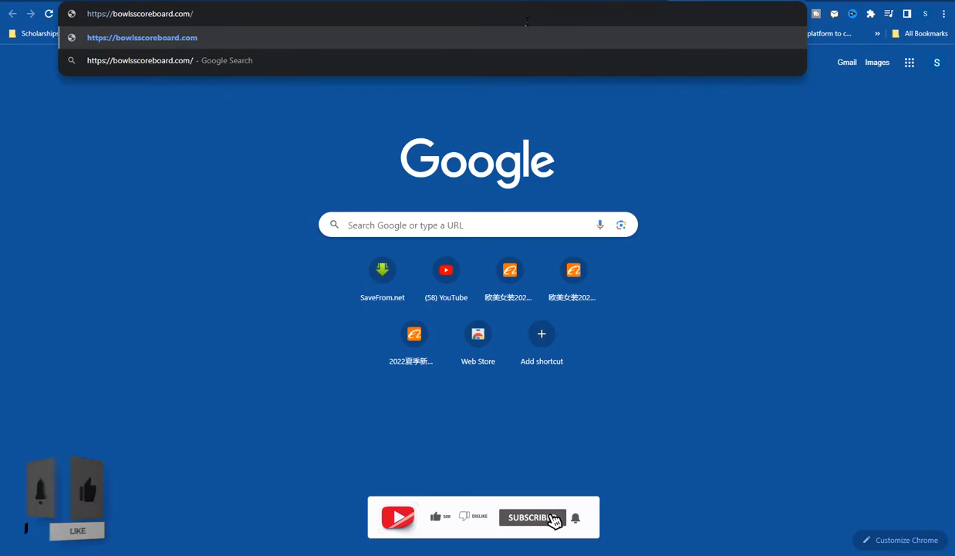
{"action": "key", "text": "Return"}
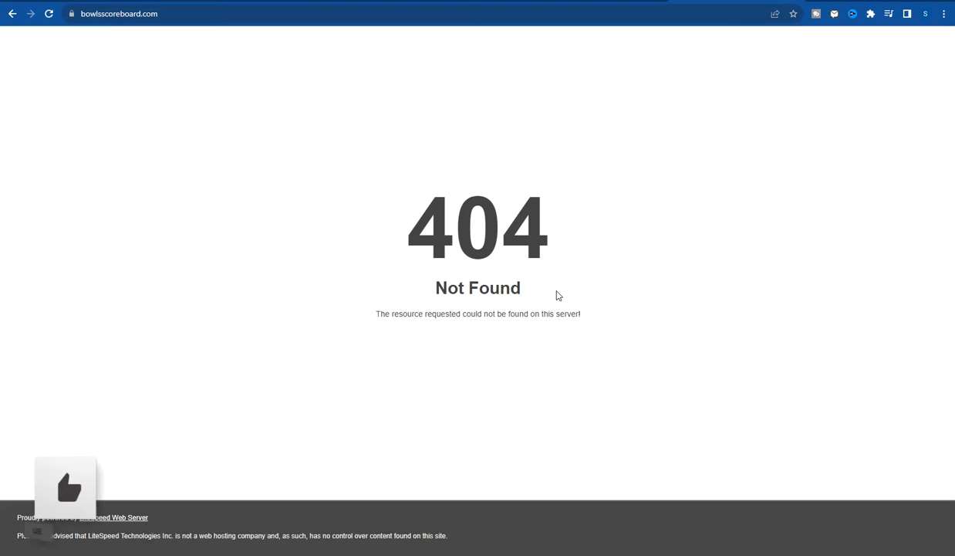
{"action": "left_click_drag", "start_coordinate": [557, 296], "coordinate": [485, 185]}
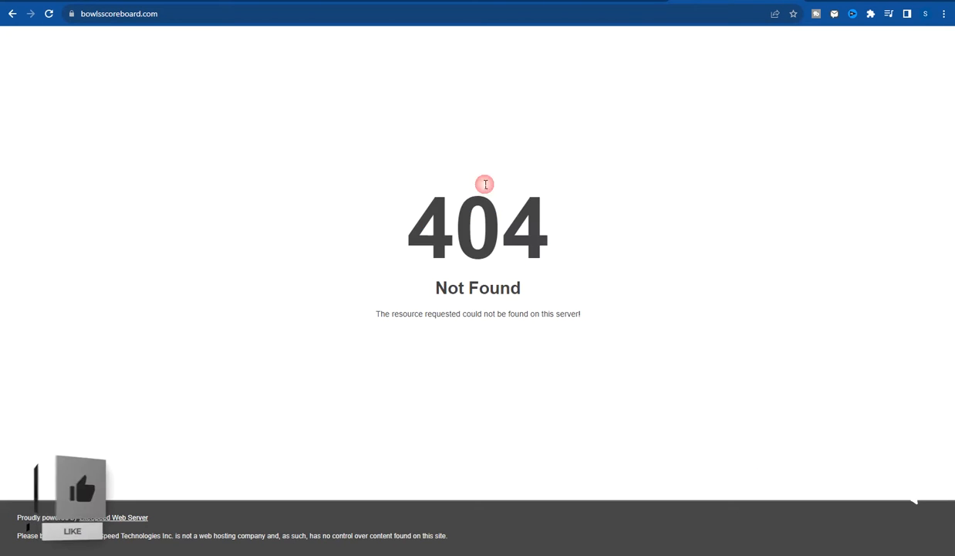
- Add /pen to the address, check the pen folder's exact name, and reload bowlsscoreboard.com/pen/
{"action": "left_click", "coordinate": [168, 14]}
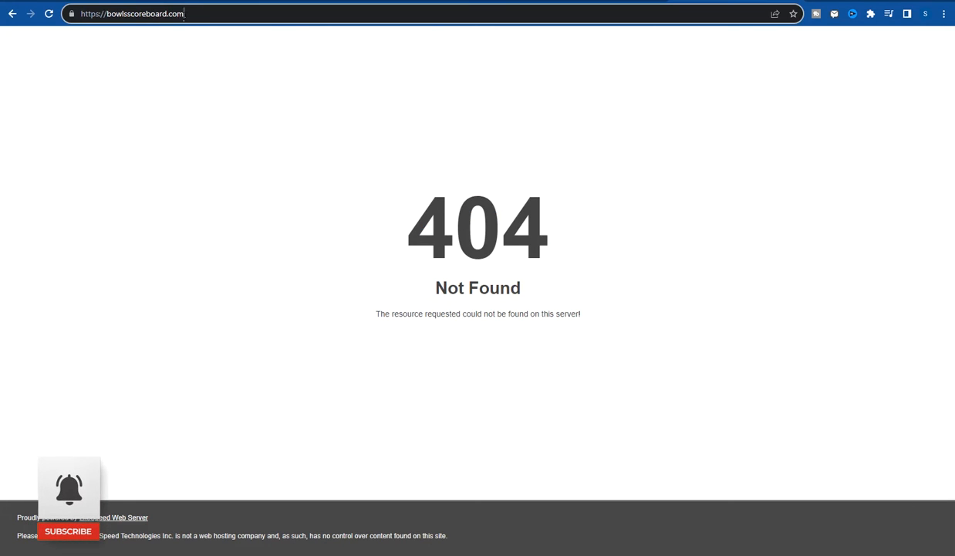
{"action": "type", "text": "/pen"}
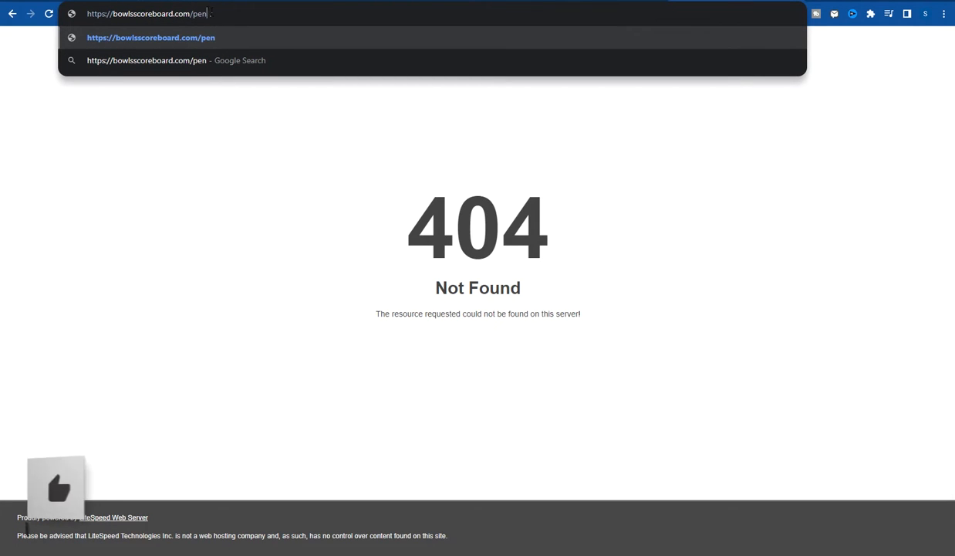
{"action": "key", "text": "ctrl+Tab"}
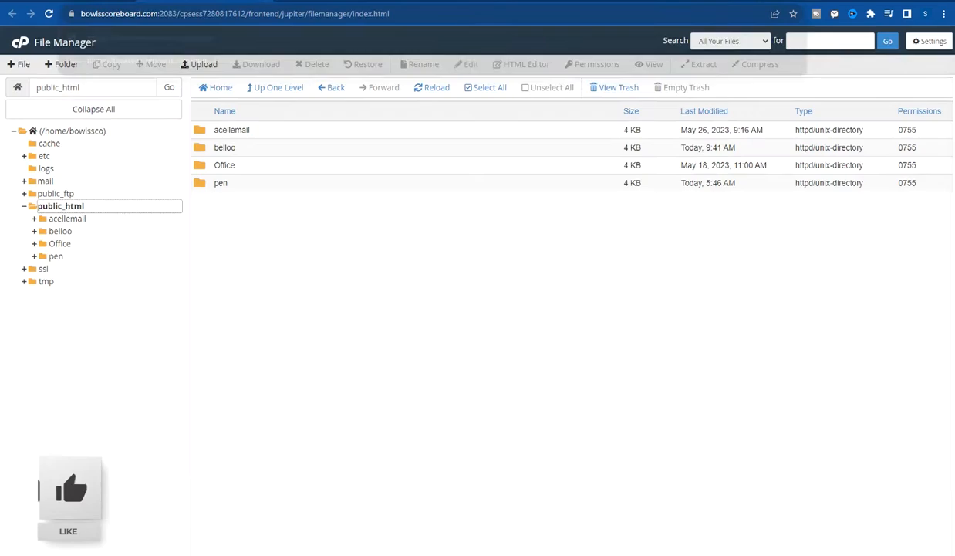
{"action": "left_click", "coordinate": [223, 183]}
{"action": "left_click", "coordinate": [279, 227]}
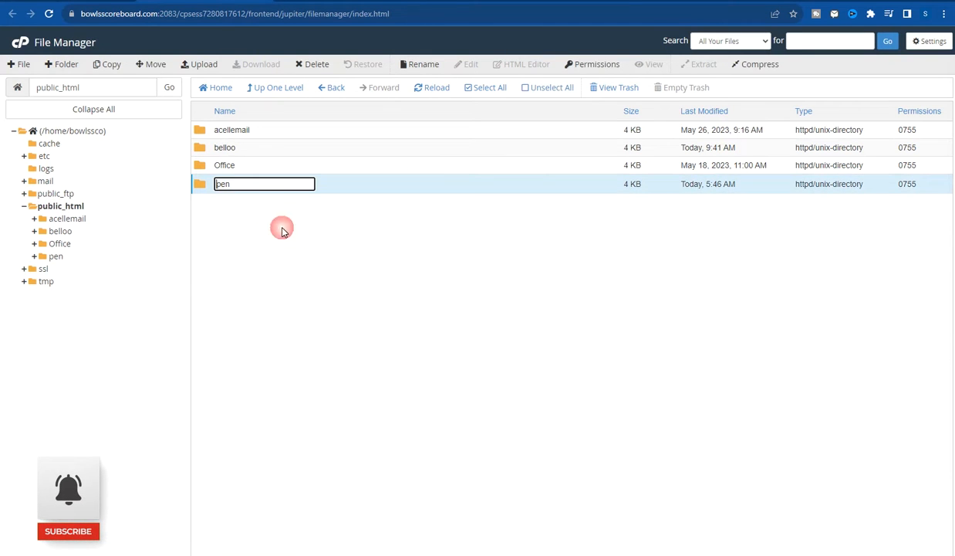
{"action": "key", "text": "ctrl+Tab"}
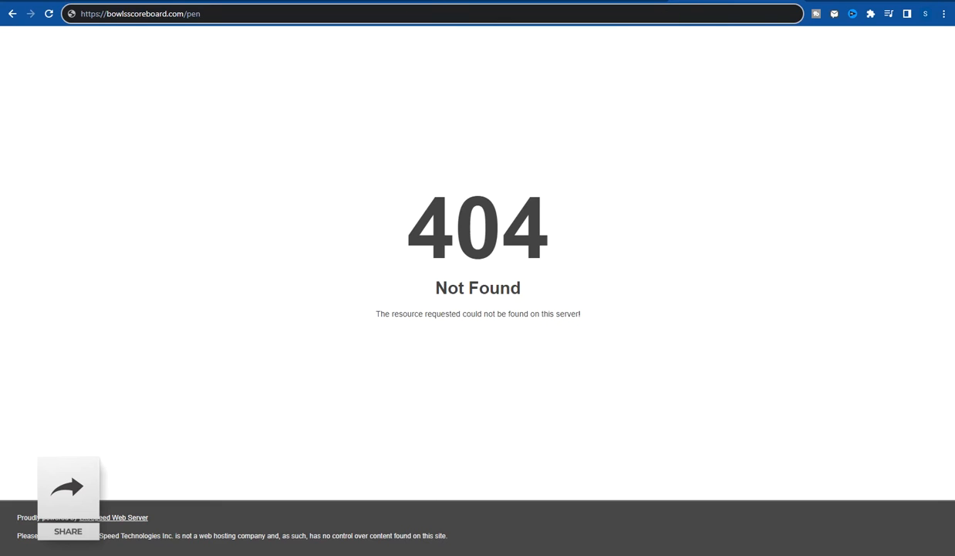
{"action": "key", "text": "ctrl+Tab"}
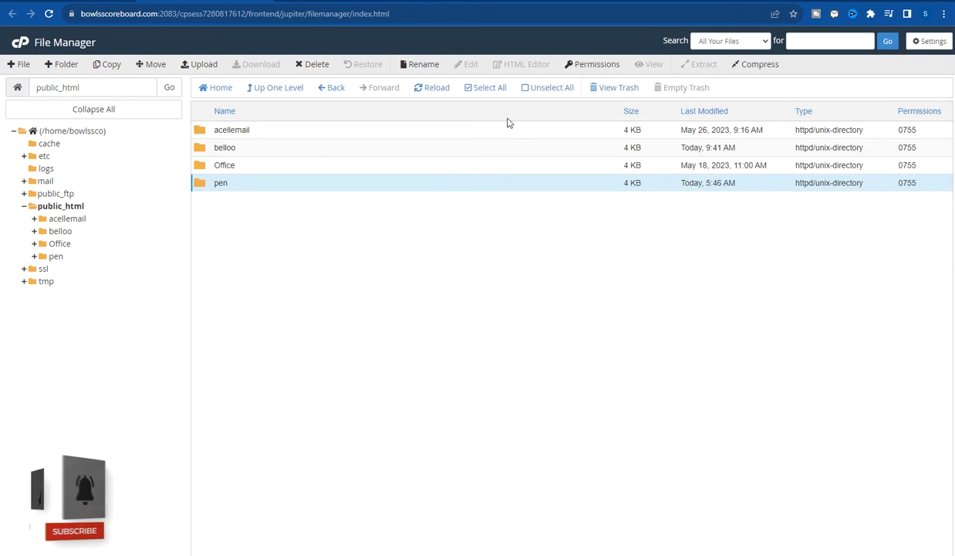
{"action": "key", "text": "ctrl+Tab"}
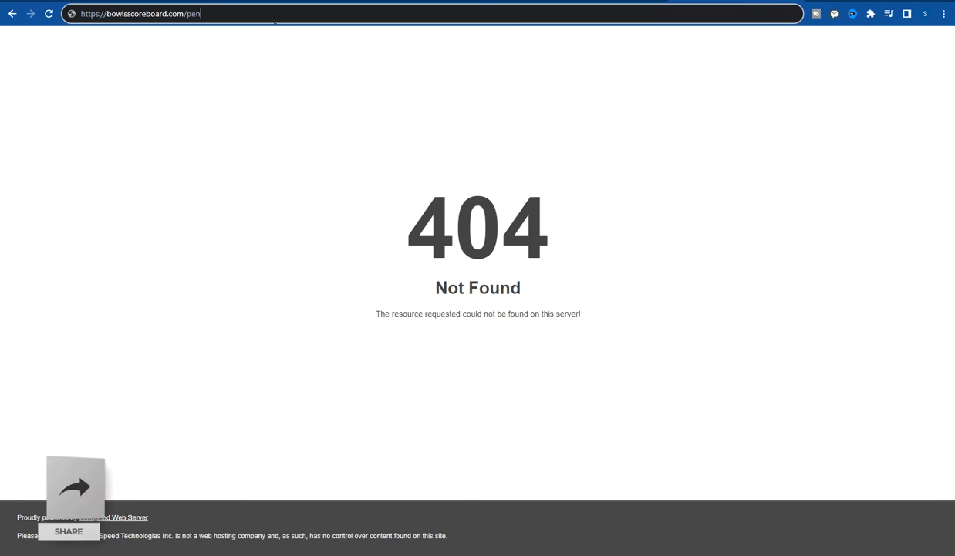
{"action": "key", "text": "Return"}
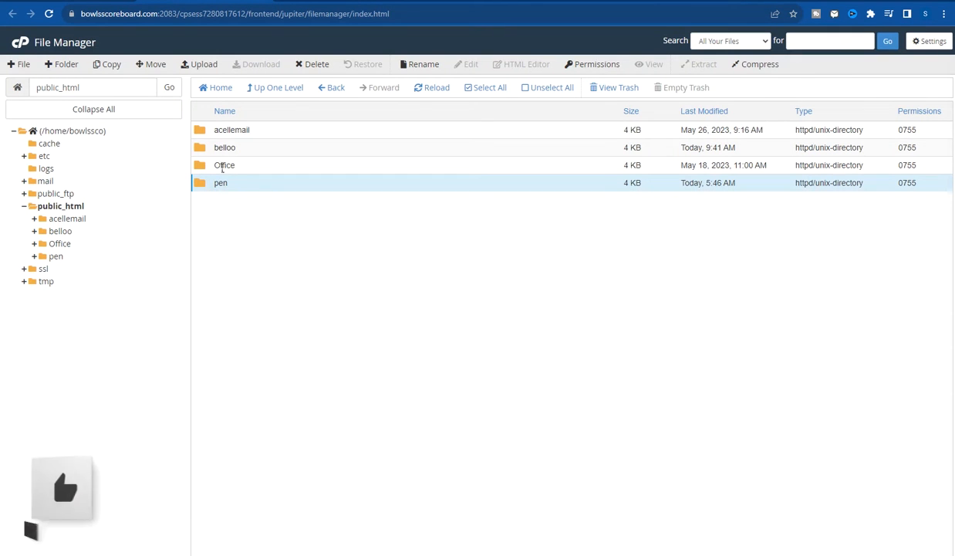
- Browse the pen folder's files, then go back up to a refreshed public_html listing
{"action": "double_click", "coordinate": [310, 182]}
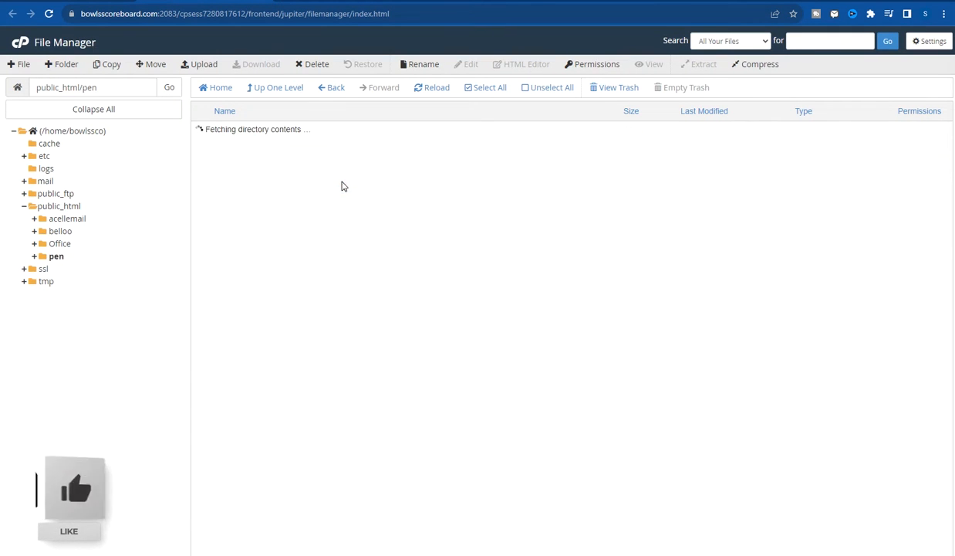
{"action": "scroll", "coordinate": [242, 193], "scroll_direction": "down", "scroll_amount": 2}
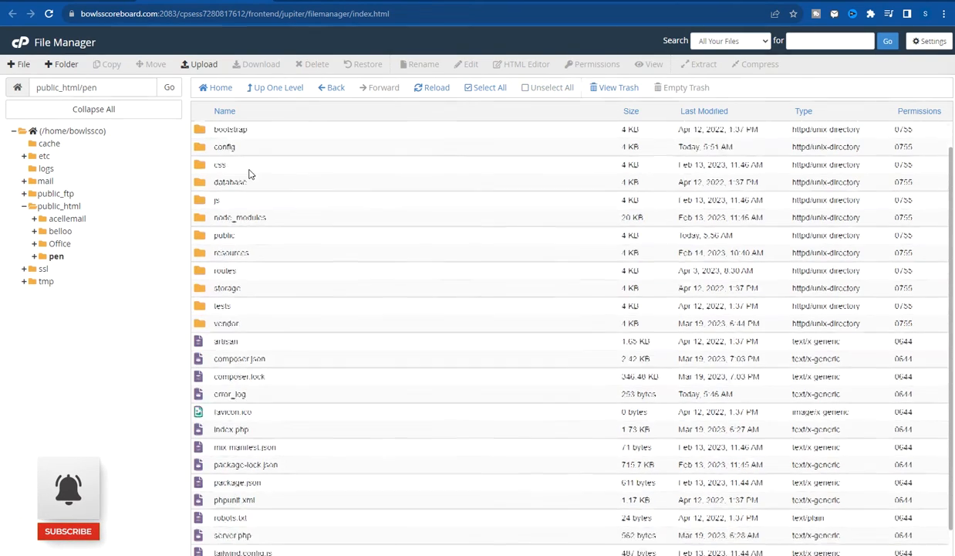
{"action": "scroll", "coordinate": [277, 314], "scroll_direction": "up", "scroll_amount": 2}
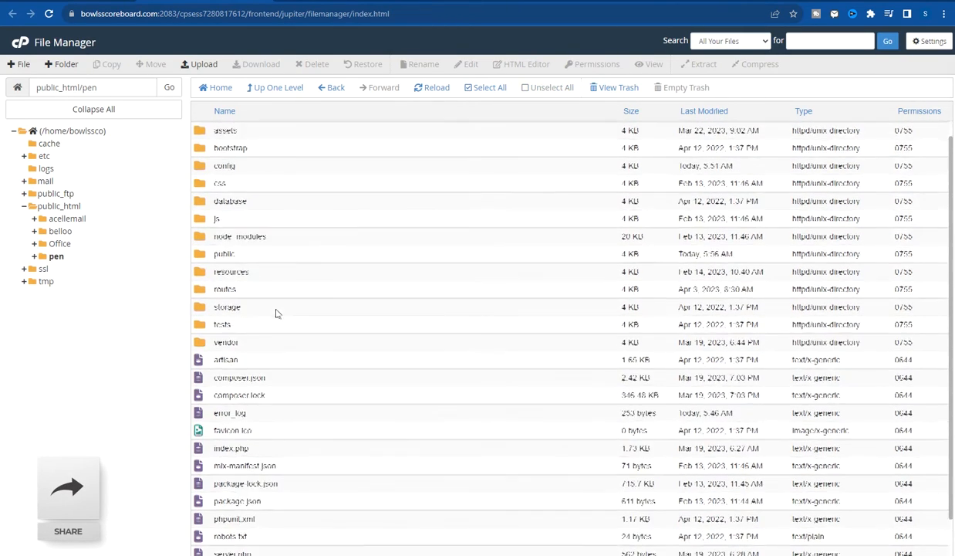
{"action": "scroll", "coordinate": [260, 247], "scroll_direction": "down", "scroll_amount": 2}
{"action": "scroll", "coordinate": [260, 248], "scroll_direction": "up", "scroll_amount": 2}
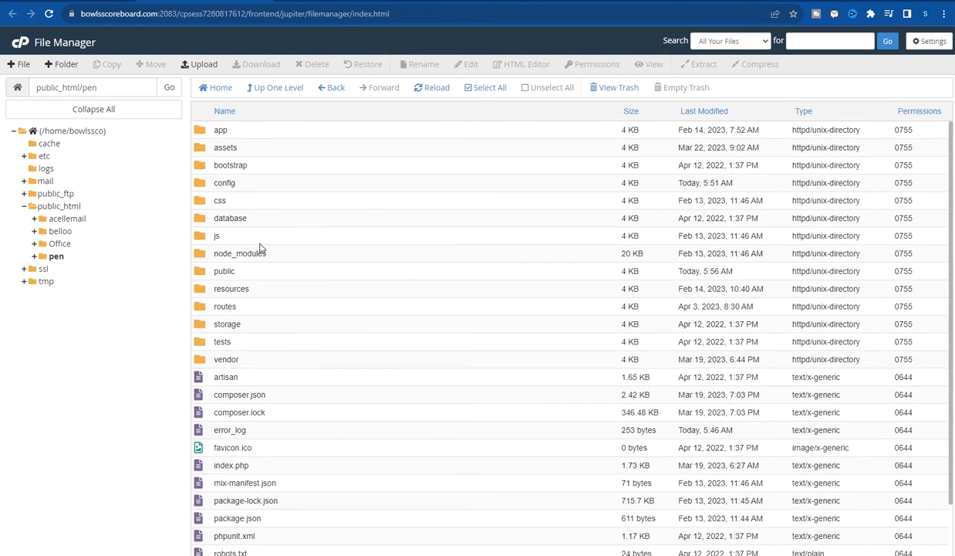
{"action": "left_click", "coordinate": [279, 90]}
{"action": "left_click", "coordinate": [65, 207]}
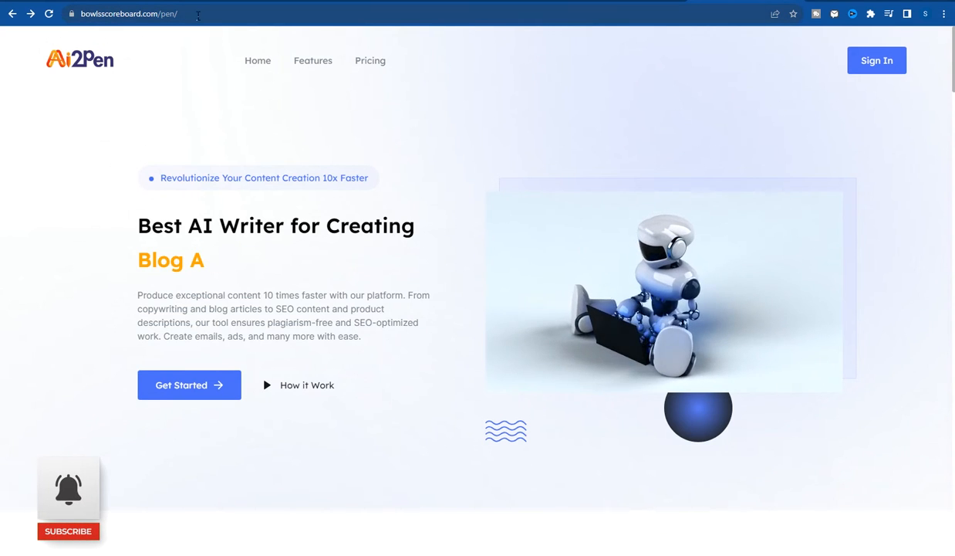
{"action": "left_click", "coordinate": [202, 2]}
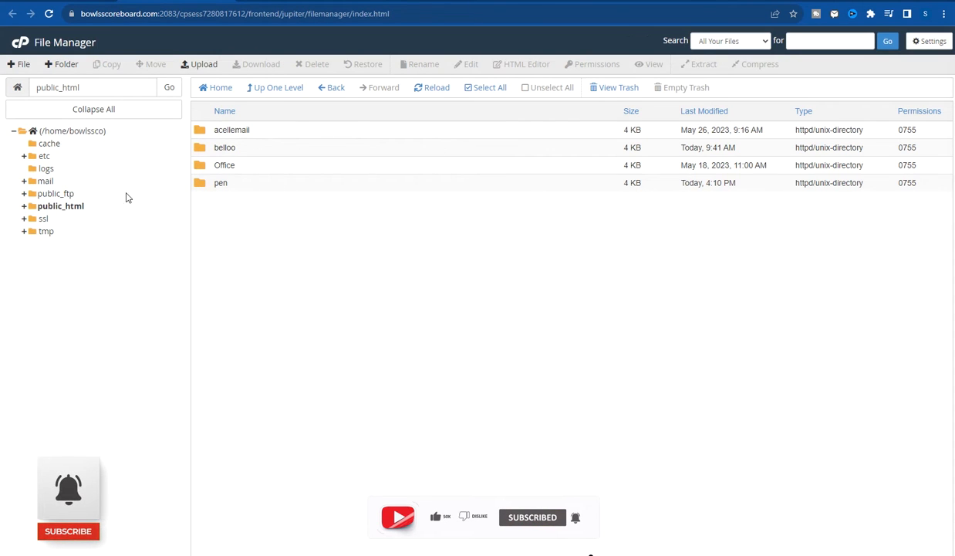
- Create a folder named 'test' in public_html and open it
{"action": "left_click", "coordinate": [57, 206]}
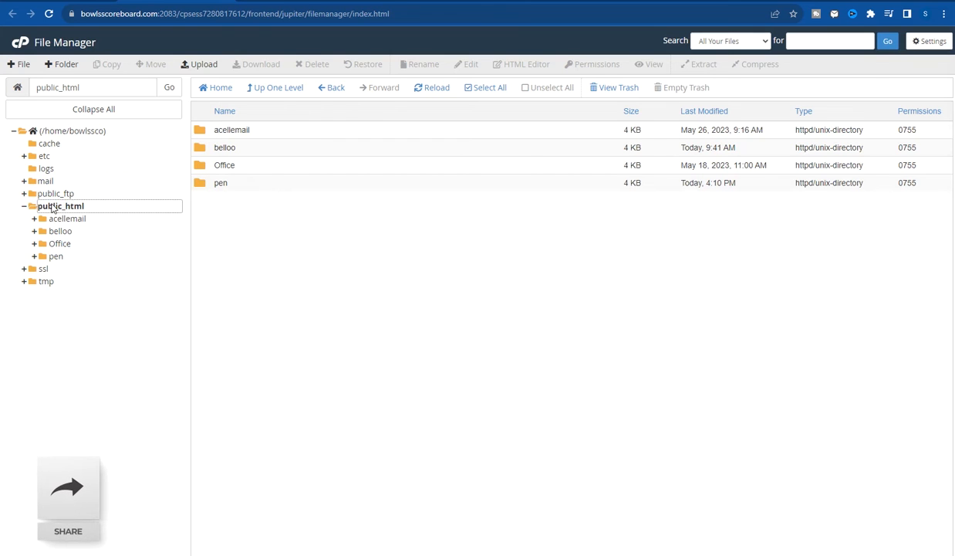
{"action": "left_click", "coordinate": [64, 67]}
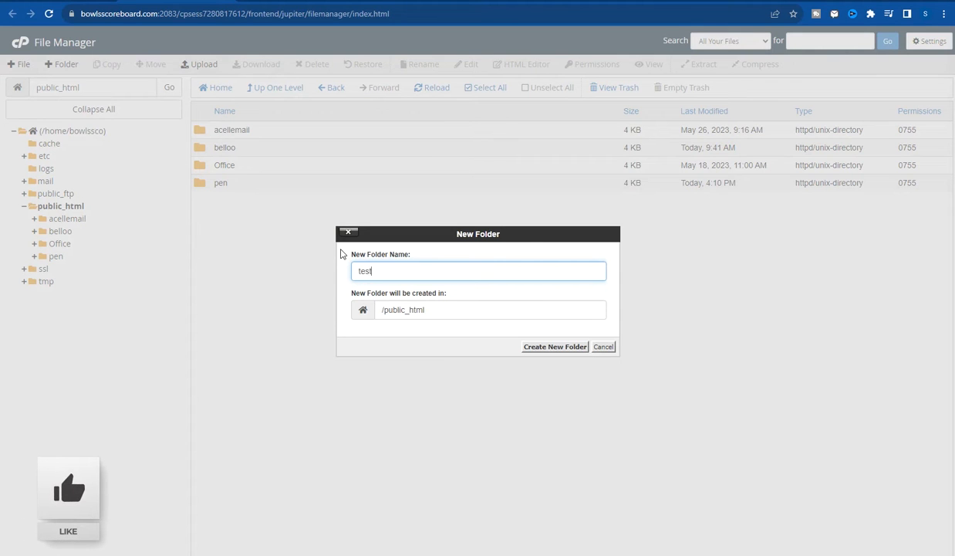
{"action": "left_click", "coordinate": [562, 352]}
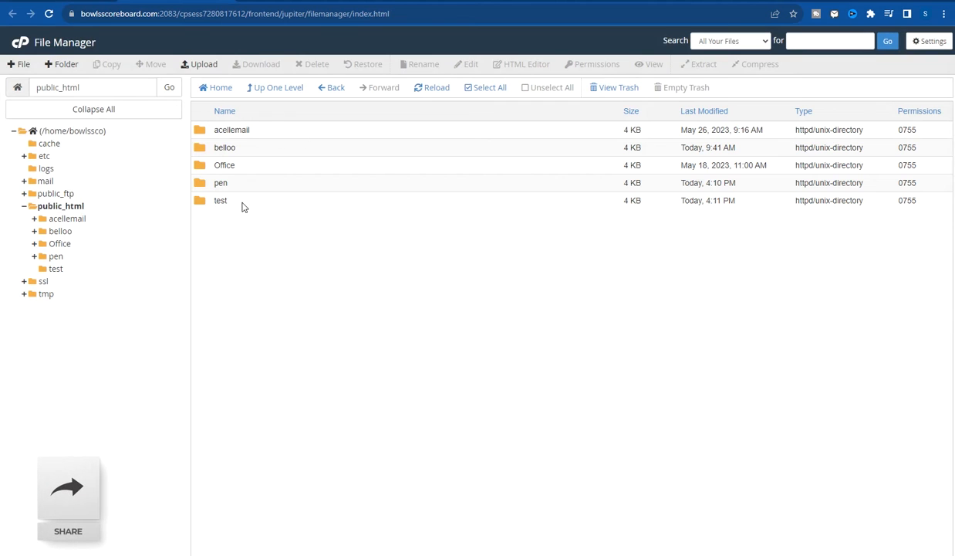
{"action": "double_click", "coordinate": [241, 202]}
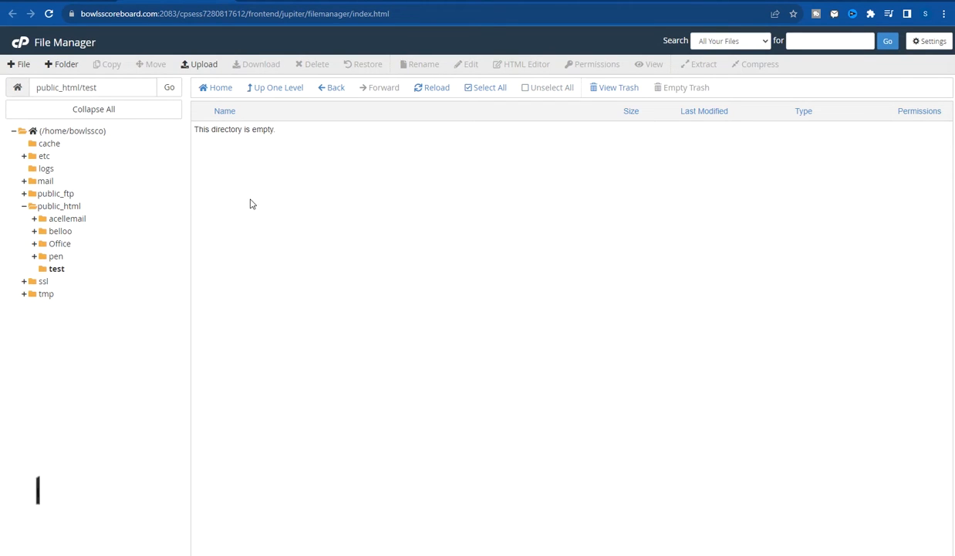
- On the test folder's upload page, pick 66toolkit v14.0.zip from Desktop\Sasmedia
{"action": "left_click", "coordinate": [198, 67]}
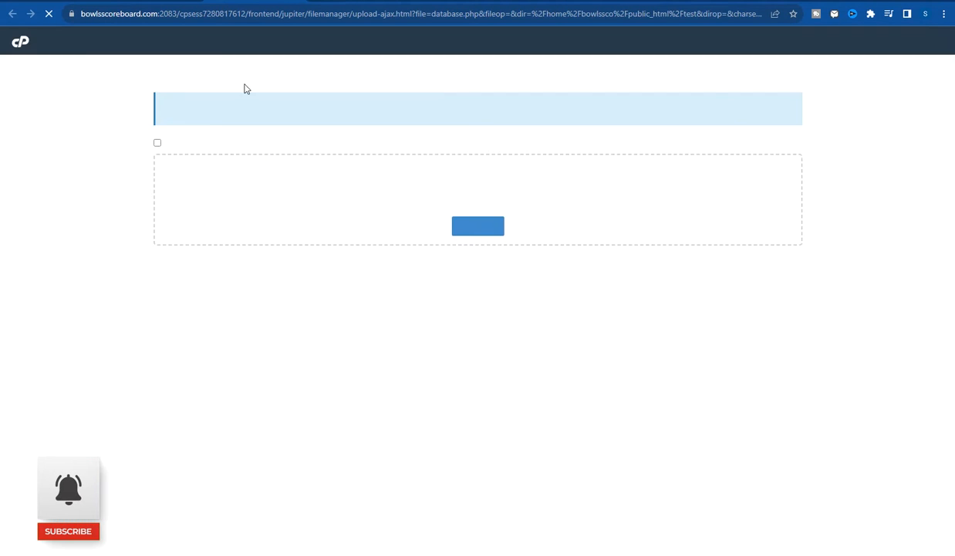
{"action": "left_click", "coordinate": [481, 228]}
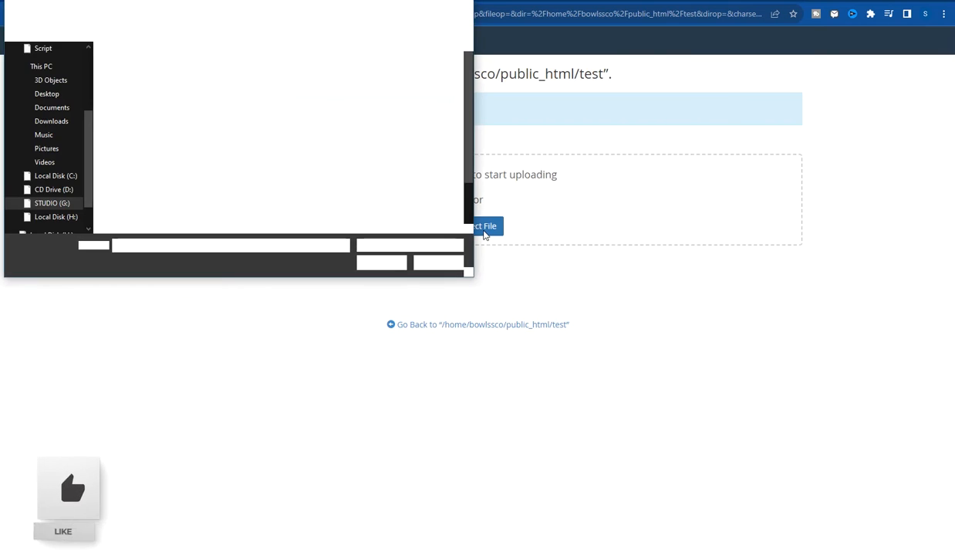
{"action": "left_click_drag", "start_coordinate": [471, 274], "coordinate": [594, 392]}
{"action": "left_click", "coordinate": [48, 176]}
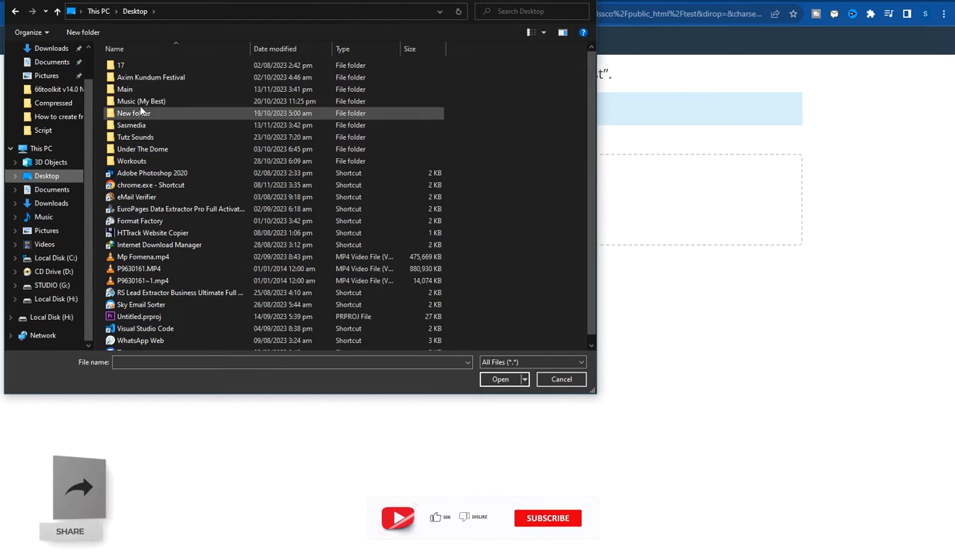
{"action": "left_click", "coordinate": [139, 125]}
{"action": "double_click", "coordinate": [138, 126]}
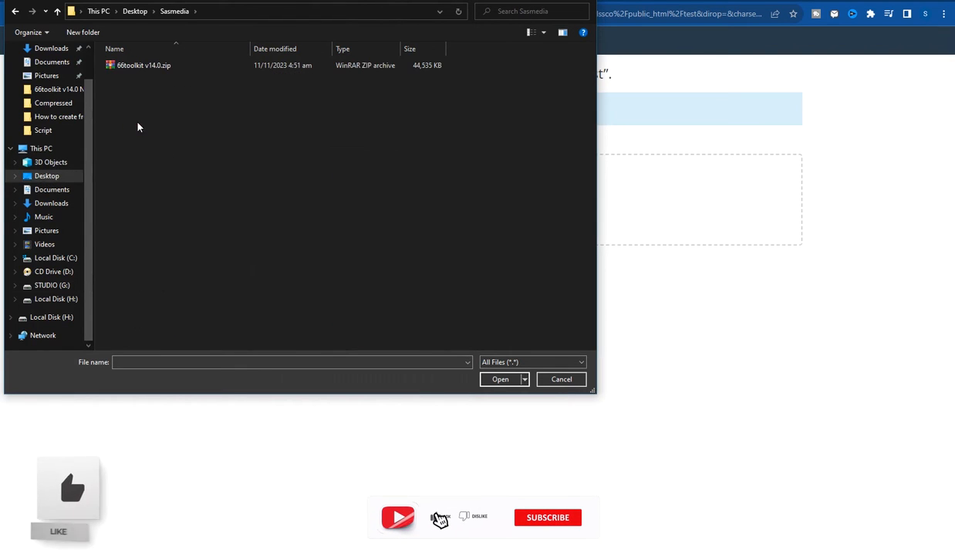
{"action": "left_click", "coordinate": [137, 66]}
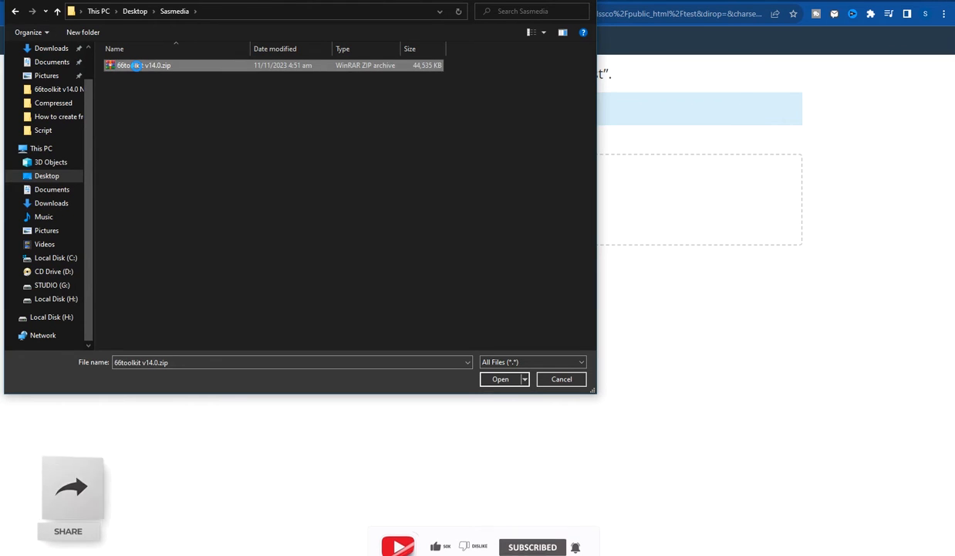
- Open 66toolkit v14.0.zip in WinRAR, look inside the 66toolkit v14.0 folder, then close it
{"action": "right_click", "coordinate": [137, 66]}
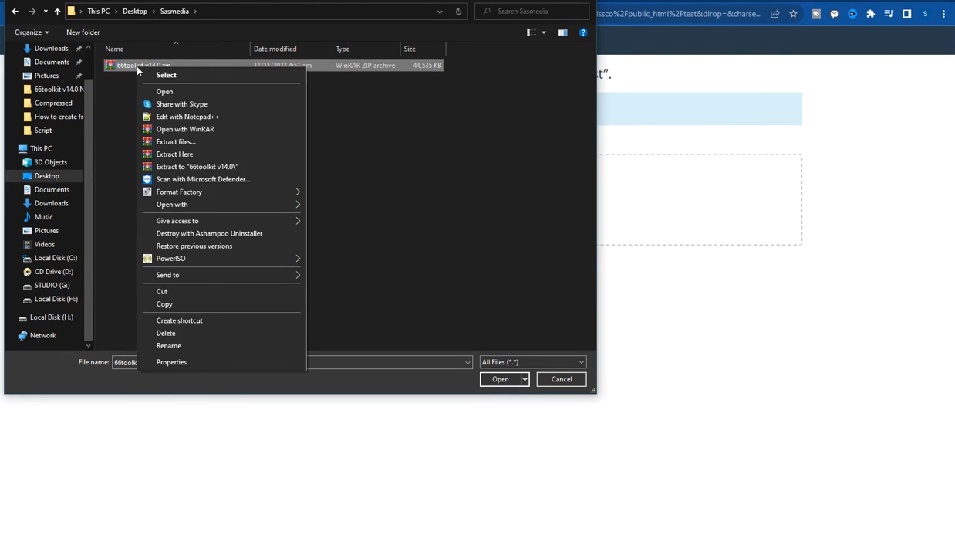
{"action": "left_click", "coordinate": [181, 128]}
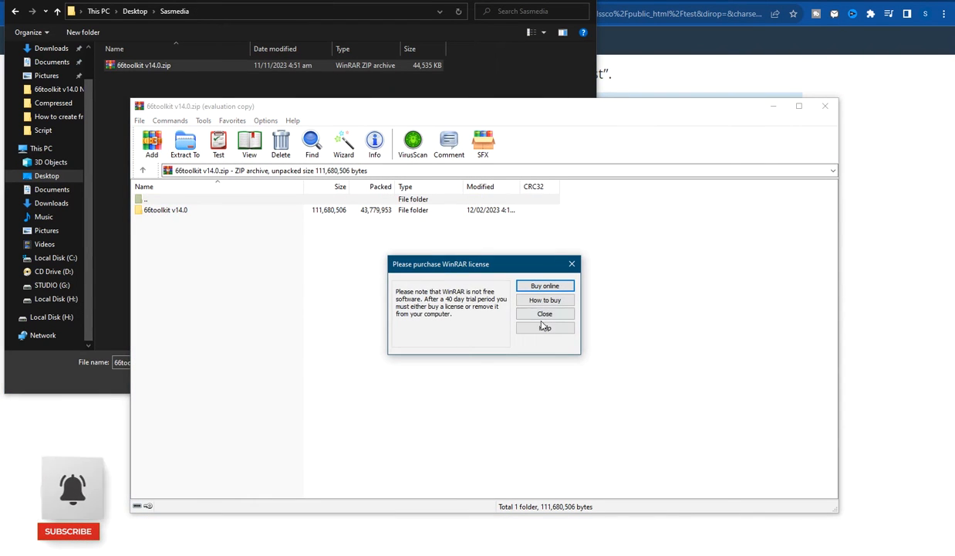
{"action": "left_click", "coordinate": [544, 317]}
{"action": "left_click", "coordinate": [169, 213]}
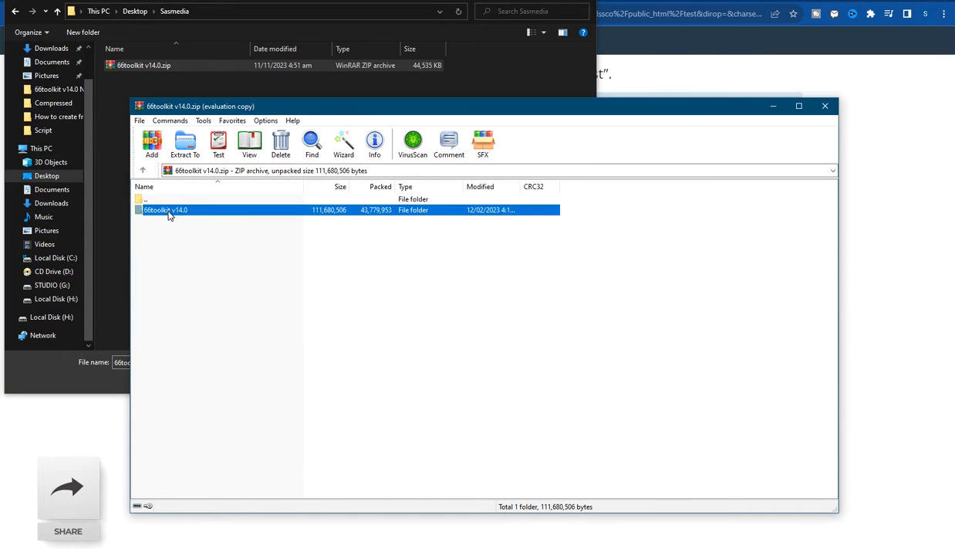
{"action": "double_click", "coordinate": [169, 214]}
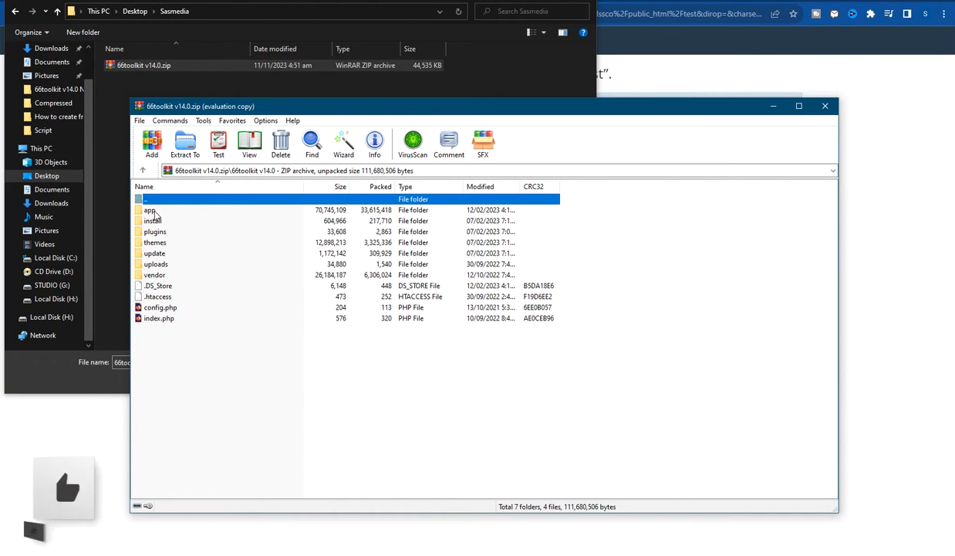
{"action": "key", "text": "BackSpace"}
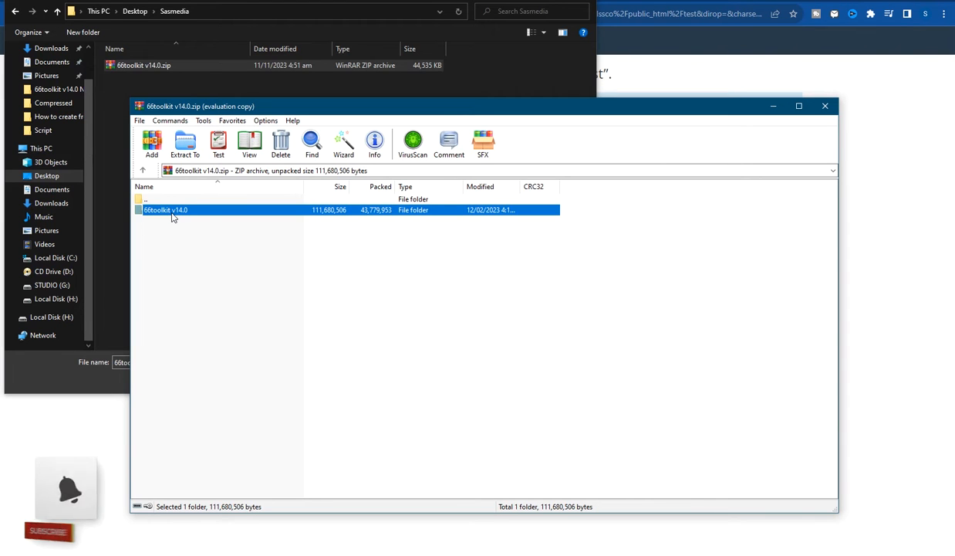
{"action": "left_click_drag", "start_coordinate": [348, 112], "coordinate": [455, 114]}
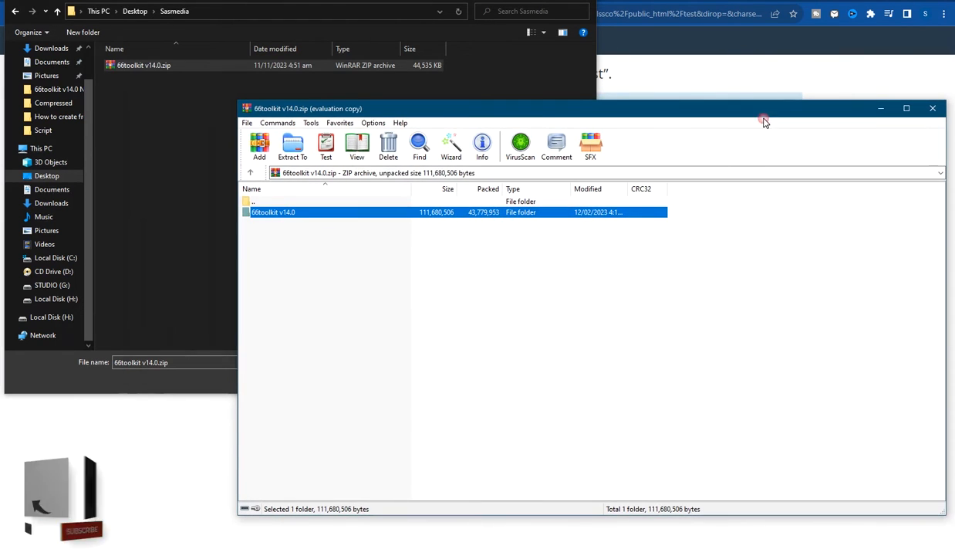
{"action": "left_click", "coordinate": [931, 109]}
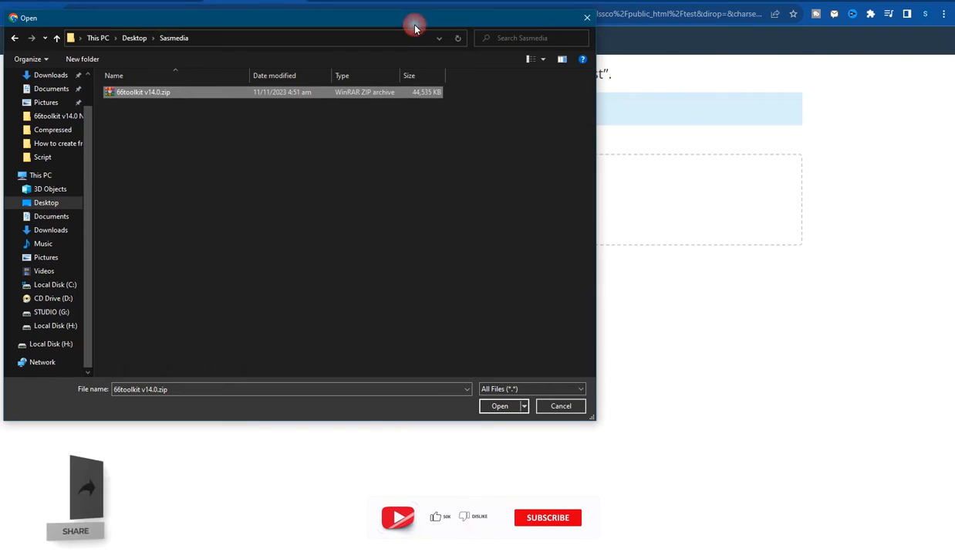
- Extract the 66toolkit v14.0 folder into Sasmedia and open the extracted folder
{"action": "right_click", "coordinate": [164, 93]}
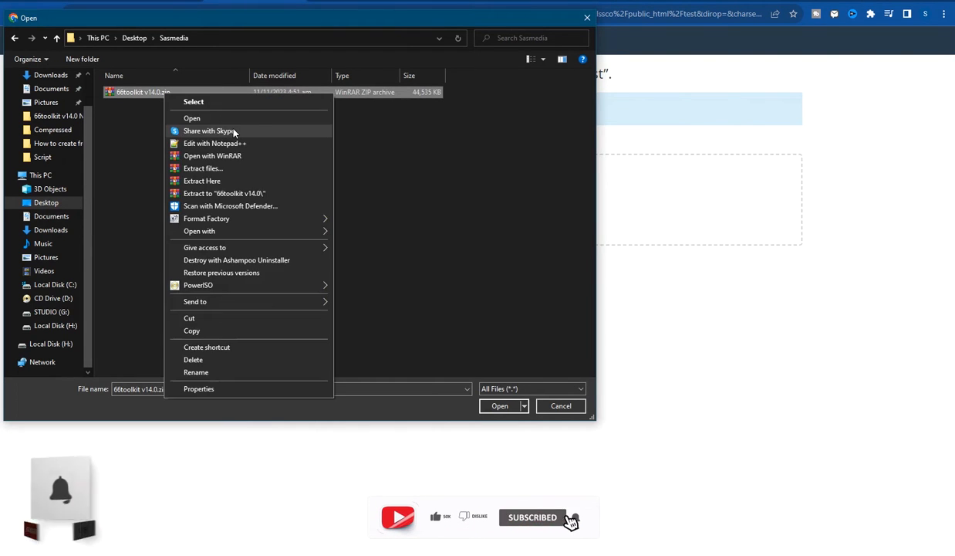
{"action": "left_click", "coordinate": [225, 158]}
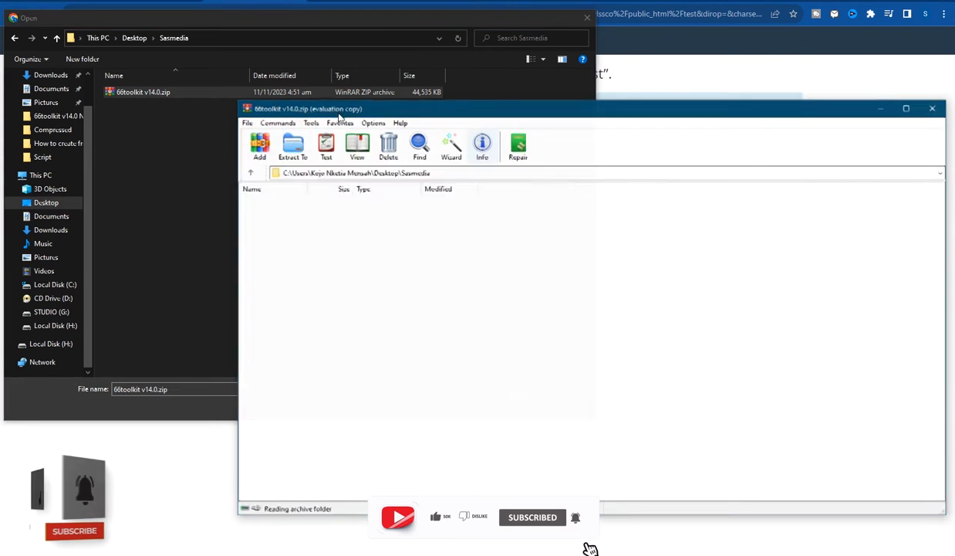
{"action": "left_click", "coordinate": [276, 214]}
{"action": "left_click_drag", "start_coordinate": [130, 192], "coordinate": [131, 193]}
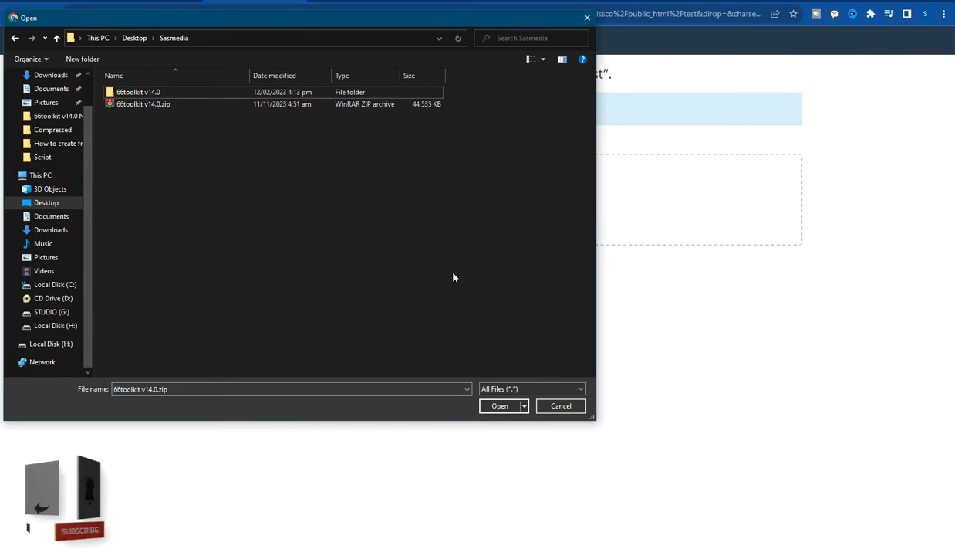
{"action": "double_click", "coordinate": [146, 92]}
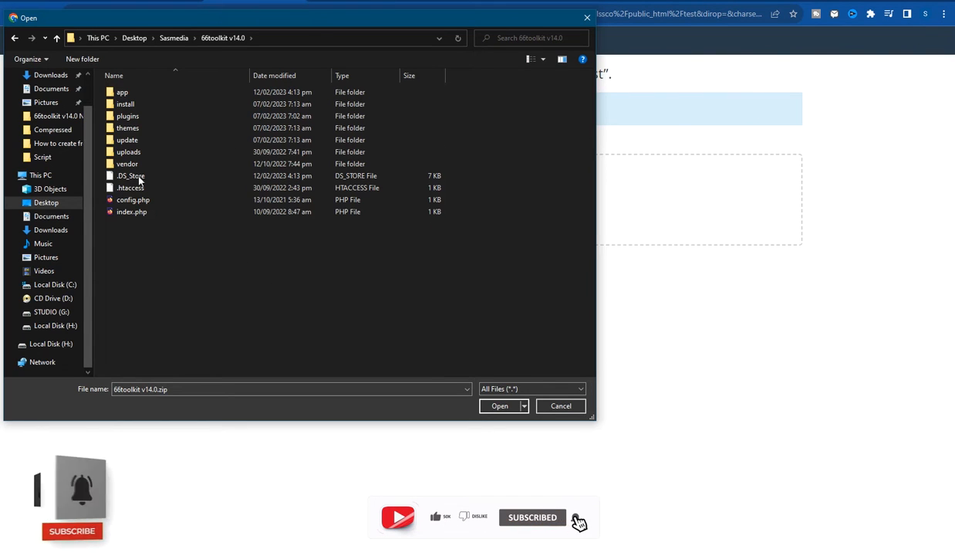
{"action": "left_click", "coordinate": [181, 164]}
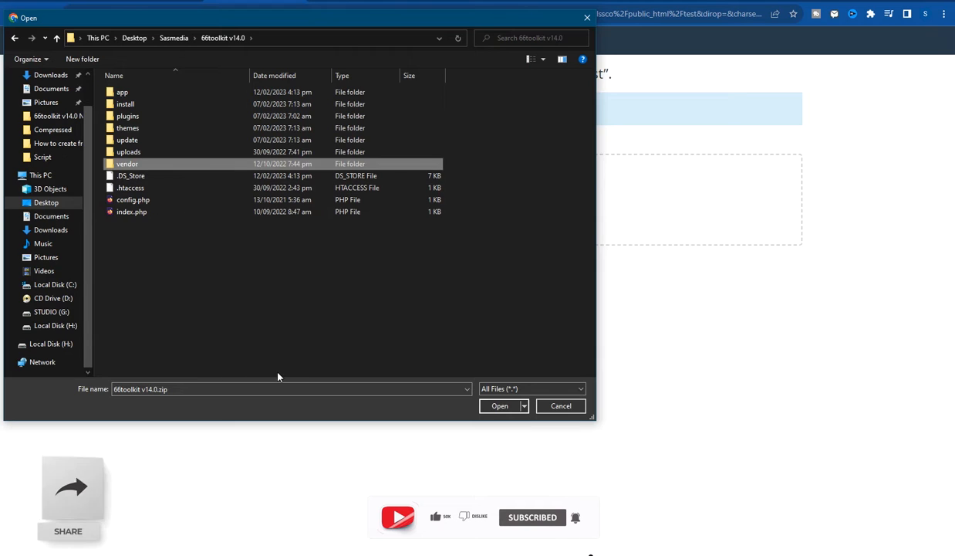
- Archive all 11 items in Sasmedia\66toolkit v14.0 into a ZIP named 66toolkit v14.0.zip
{"action": "left_click", "coordinate": [186, 116]}
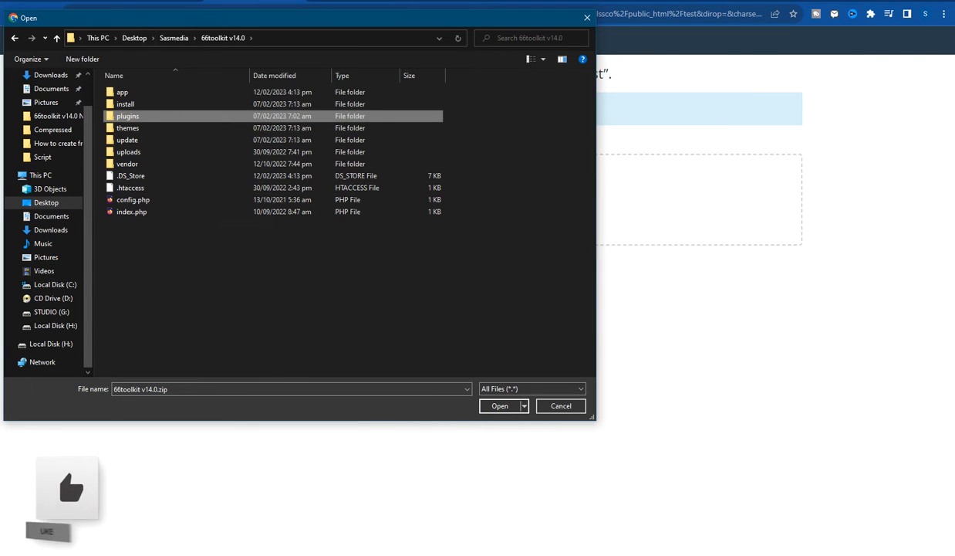
{"action": "right_click", "coordinate": [288, 554]}
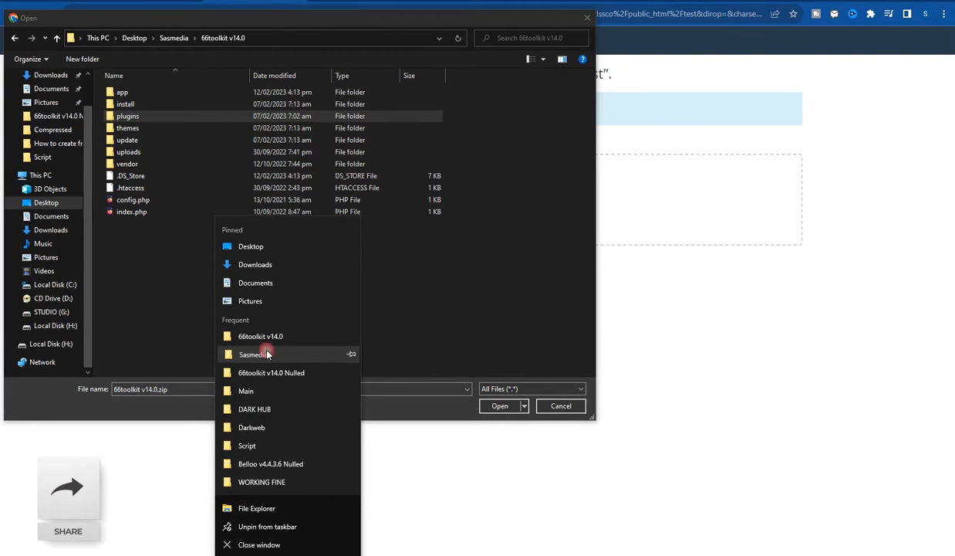
{"action": "left_click", "coordinate": [267, 354]}
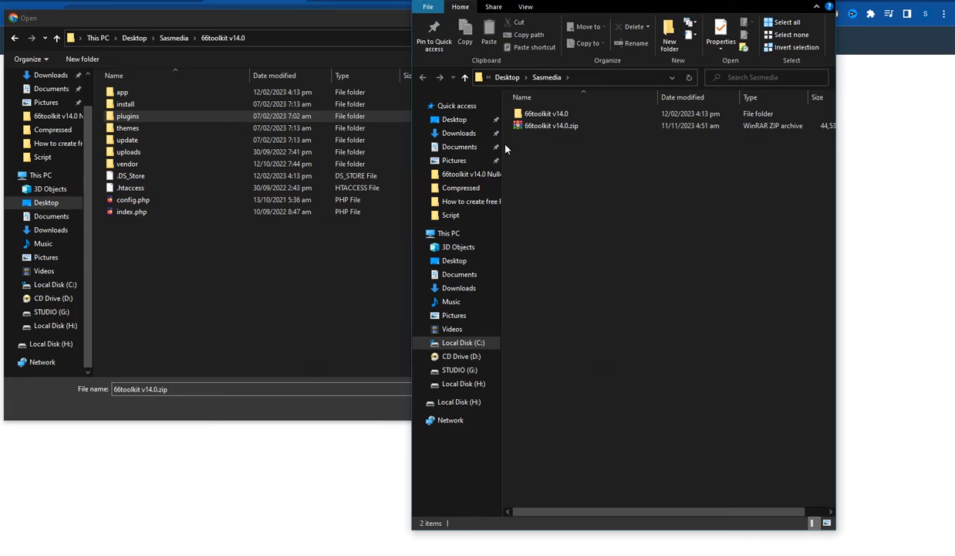
{"action": "double_click", "coordinate": [533, 113]}
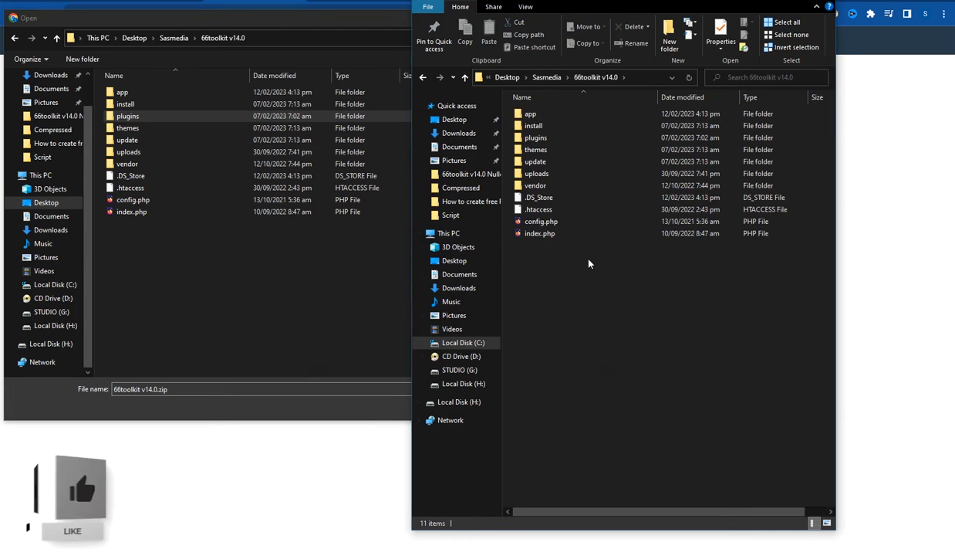
{"action": "key", "text": "ctrl+a"}
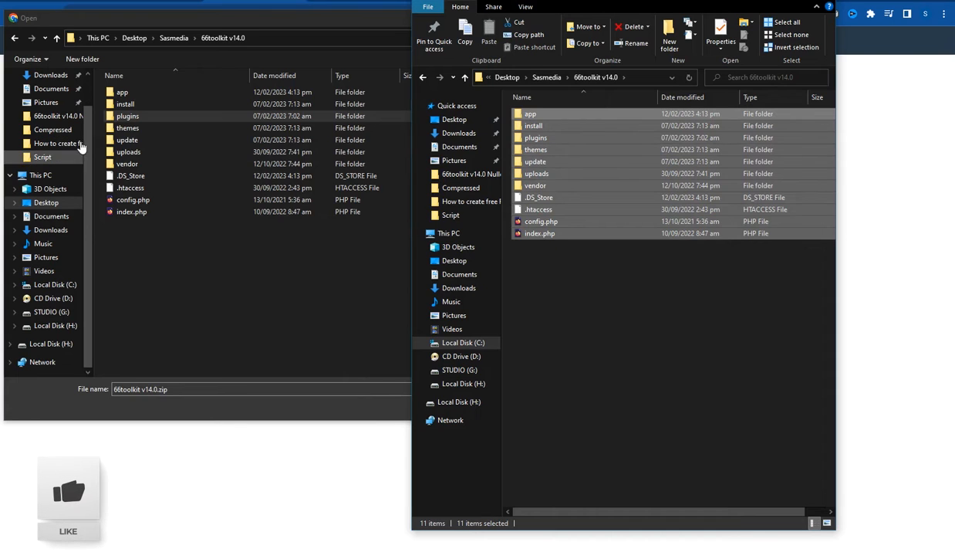
{"action": "right_click", "coordinate": [544, 174]}
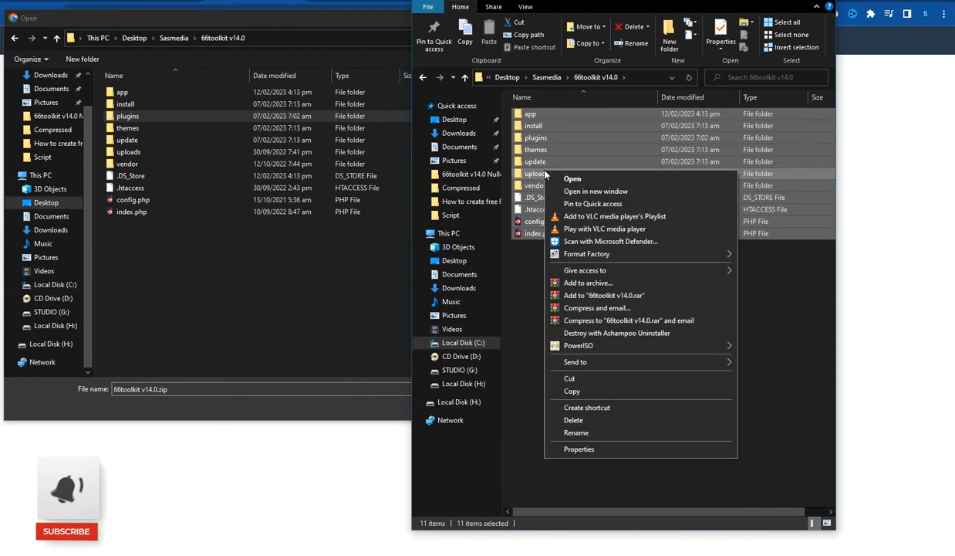
{"action": "left_click", "coordinate": [574, 284]}
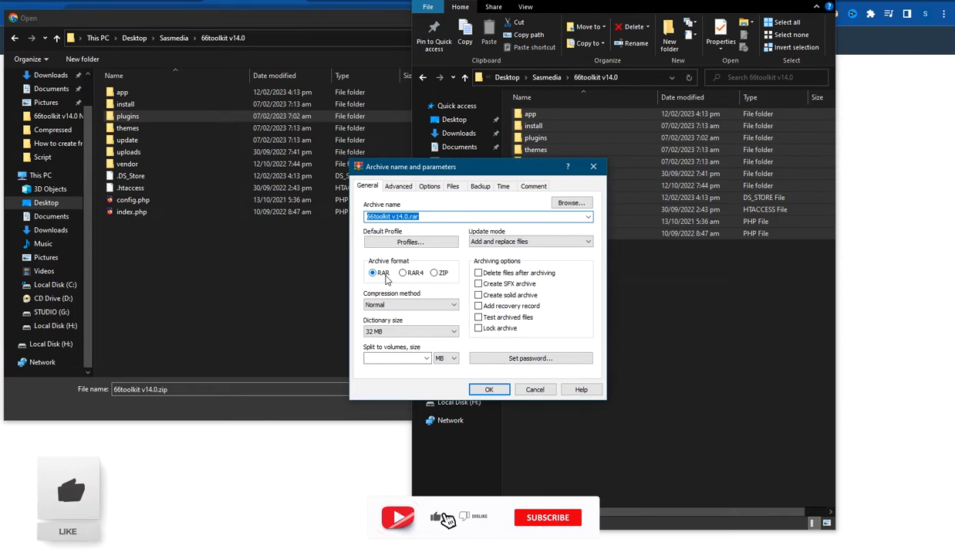
{"action": "left_click", "coordinate": [434, 273]}
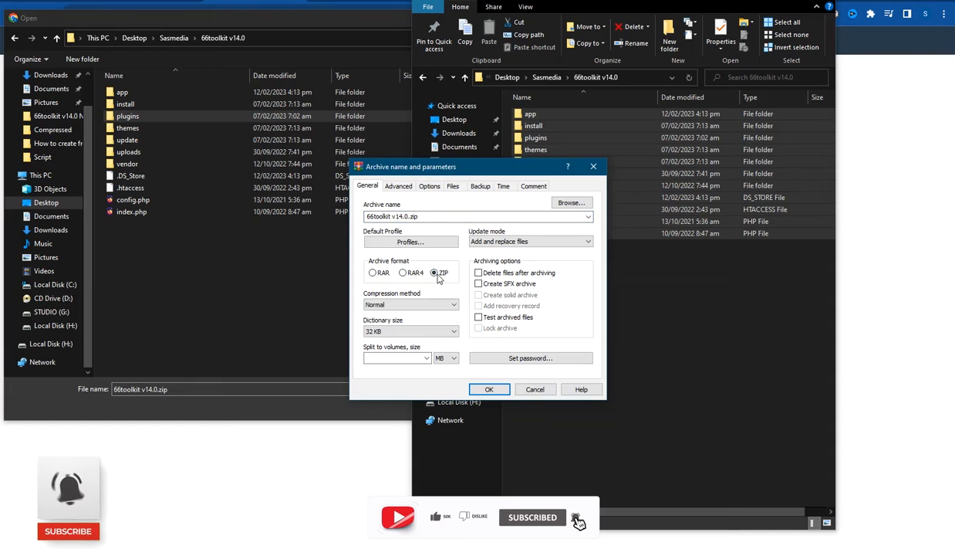
{"action": "left_click", "coordinate": [498, 392]}
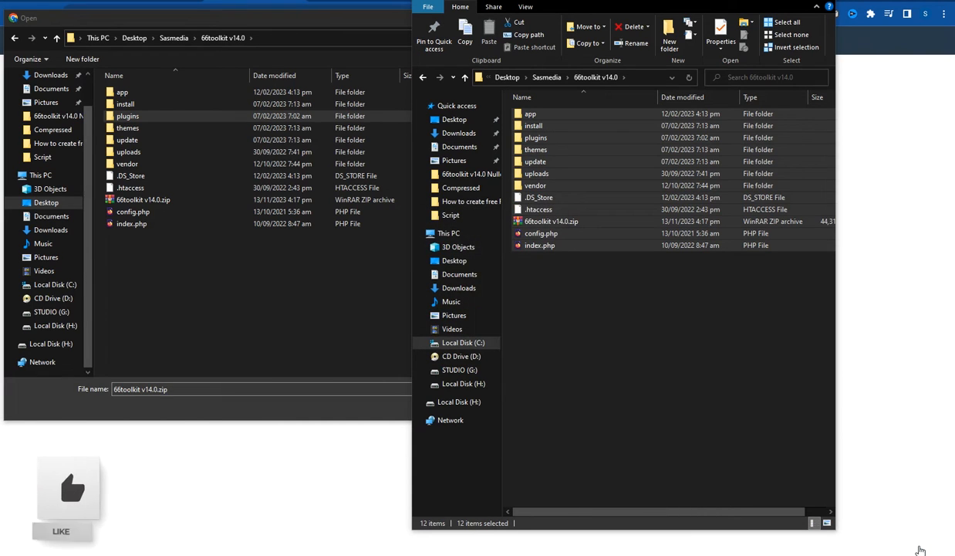
- Open the new 66toolkit v14.0.zip to check it, then close it and return to the picker
{"action": "left_click", "coordinate": [570, 222]}
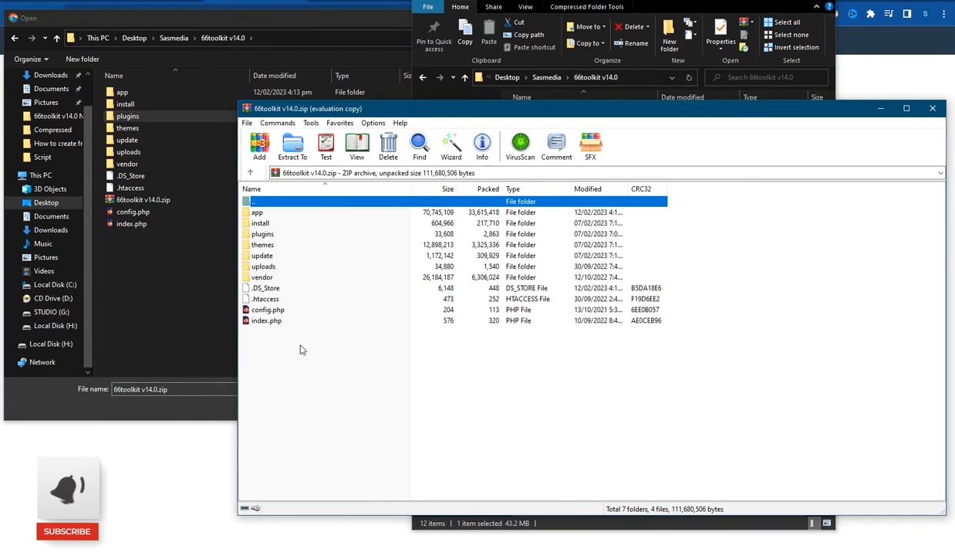
{"action": "left_click", "coordinate": [653, 316]}
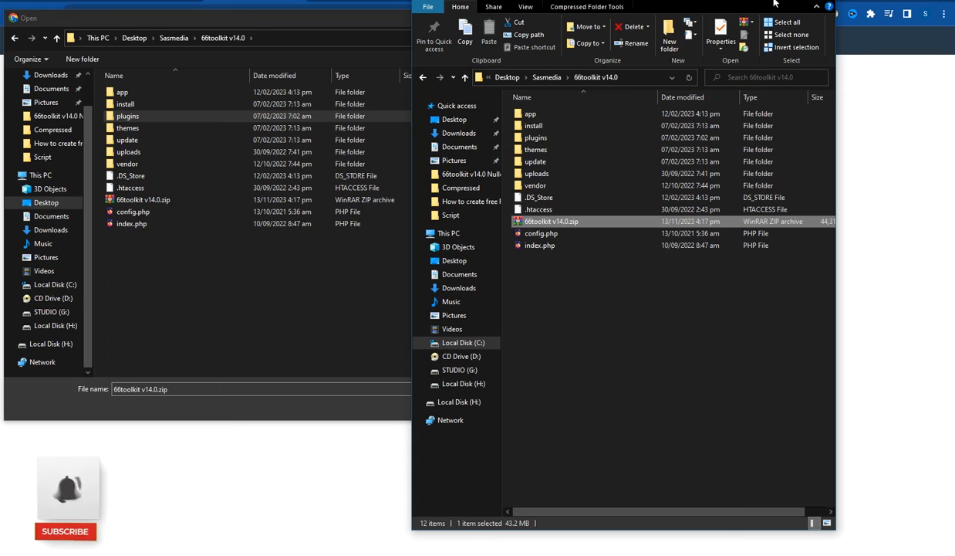
{"action": "left_click", "coordinate": [227, 143]}
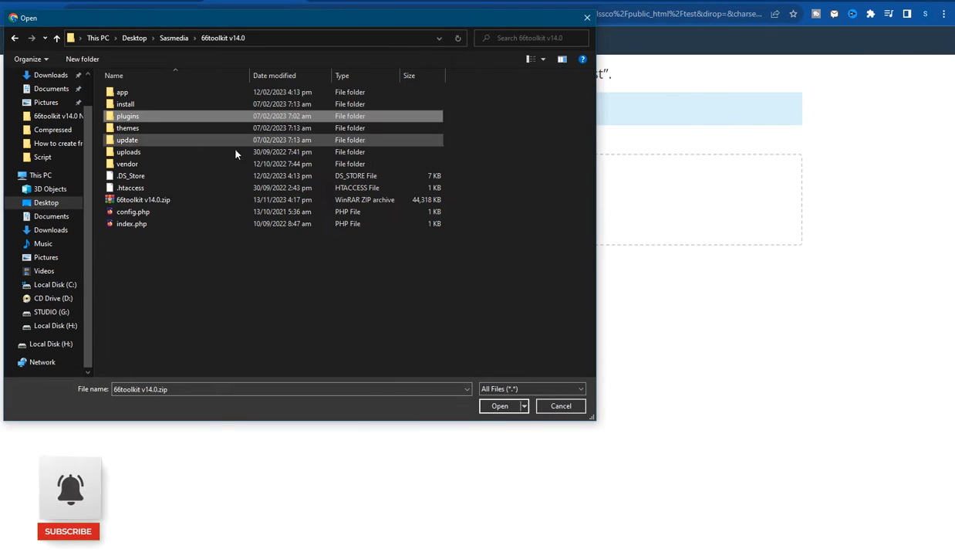
- Refresh the folder listing and briefly open the new 66toolkit v14.0.zip in WinRAR
{"action": "left_click", "coordinate": [138, 199]}
{"action": "right_click", "coordinate": [240, 277]}
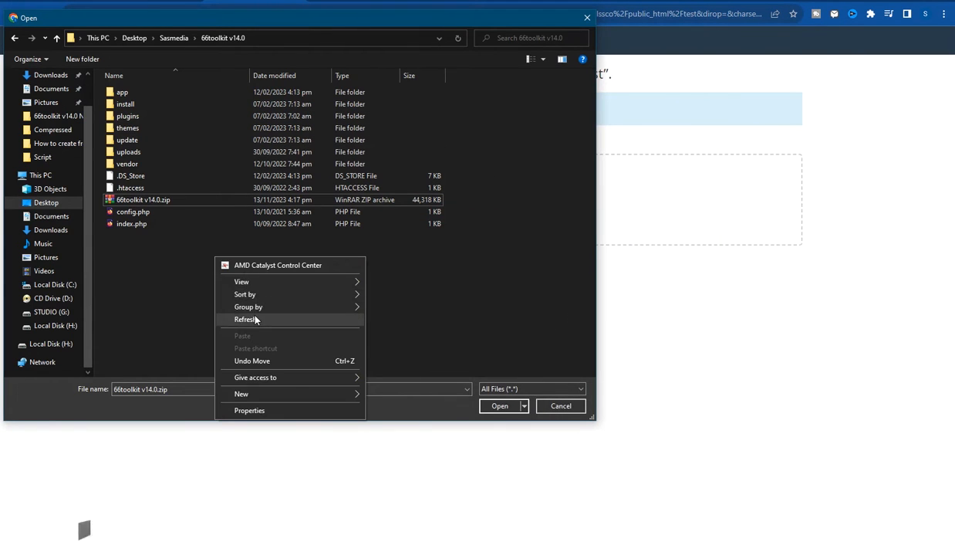
{"action": "left_click", "coordinate": [282, 313]}
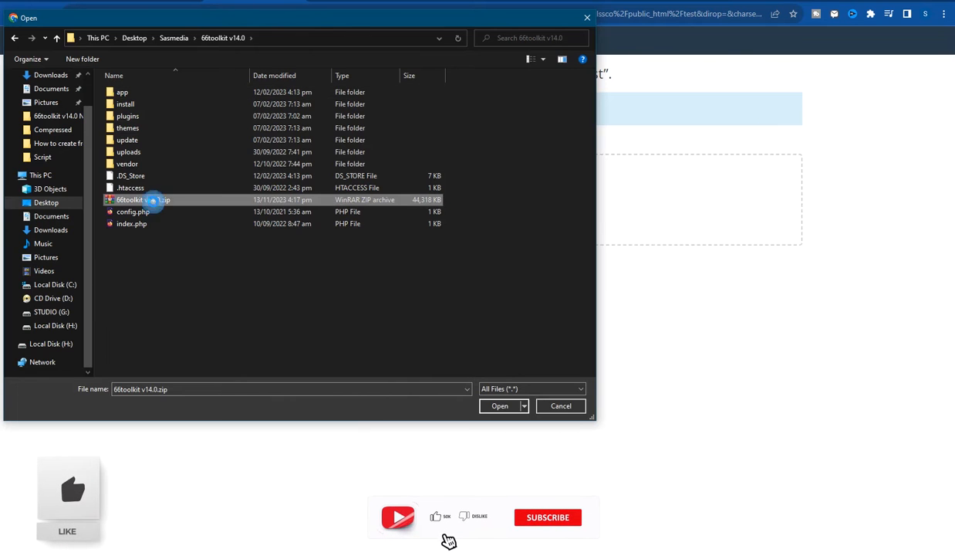
{"action": "right_click", "coordinate": [153, 202]}
{"action": "left_click", "coordinate": [201, 265]}
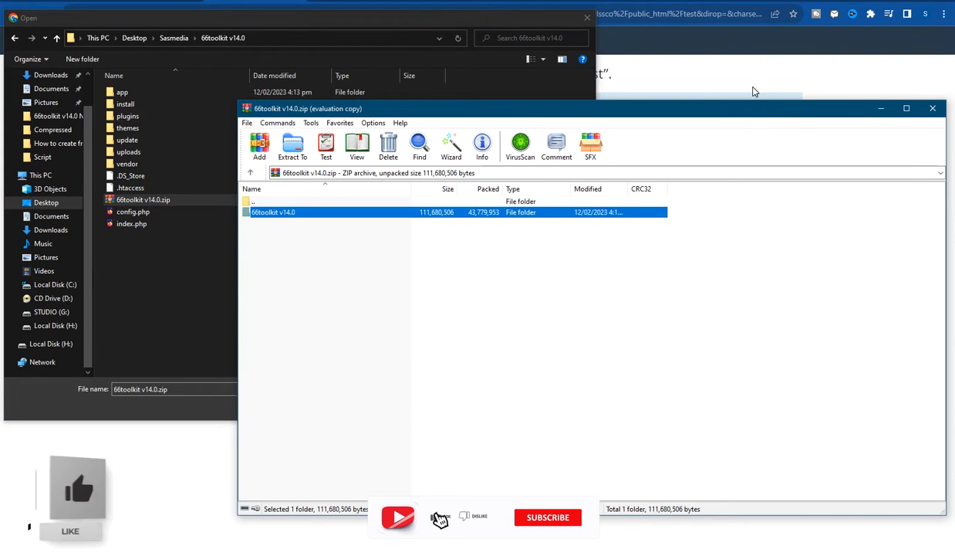
{"action": "left_click", "coordinate": [933, 109]}
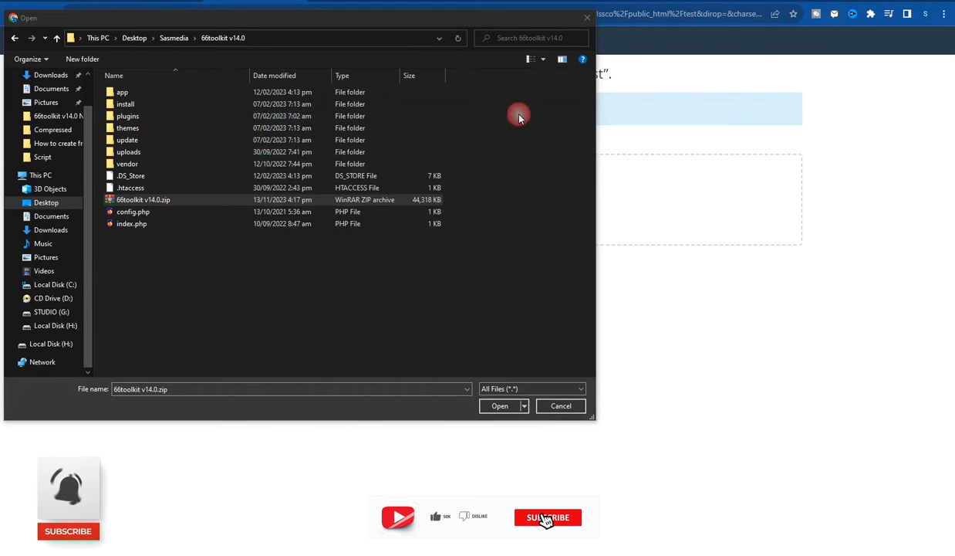
- Inspect the zip's contents in WinRAR, then upload it to public_html/test to 100%
{"action": "left_click", "coordinate": [123, 199]}
{"action": "right_click", "coordinate": [128, 202]}
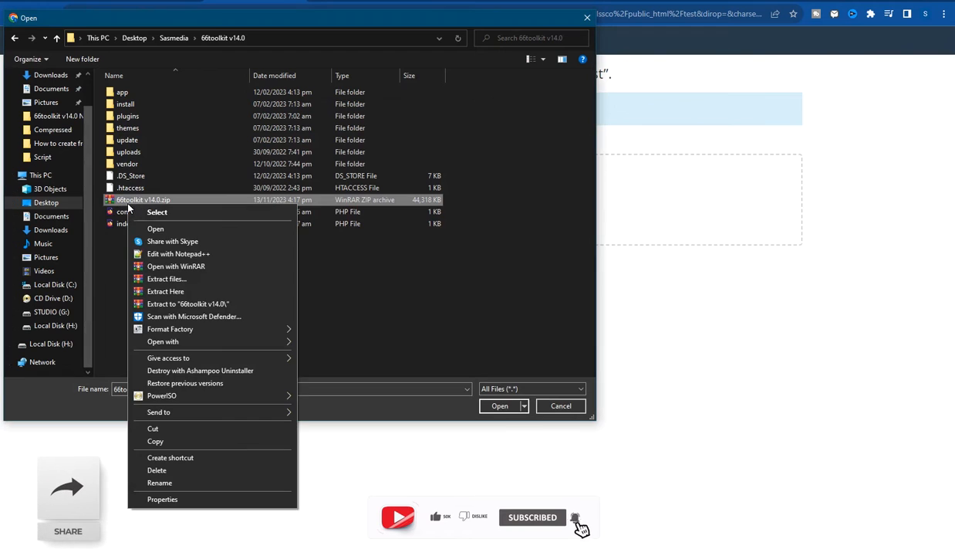
{"action": "left_click", "coordinate": [191, 266]}
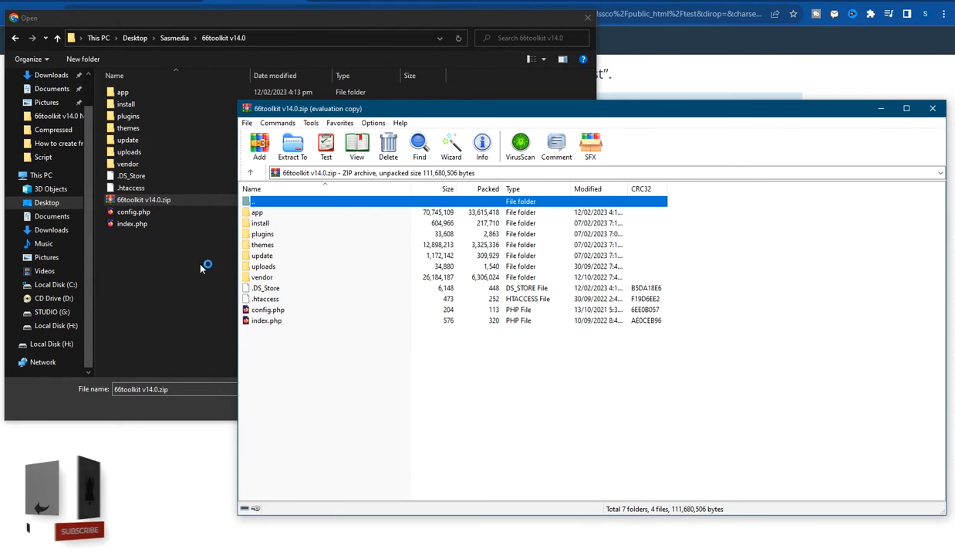
{"action": "left_click", "coordinate": [929, 110]}
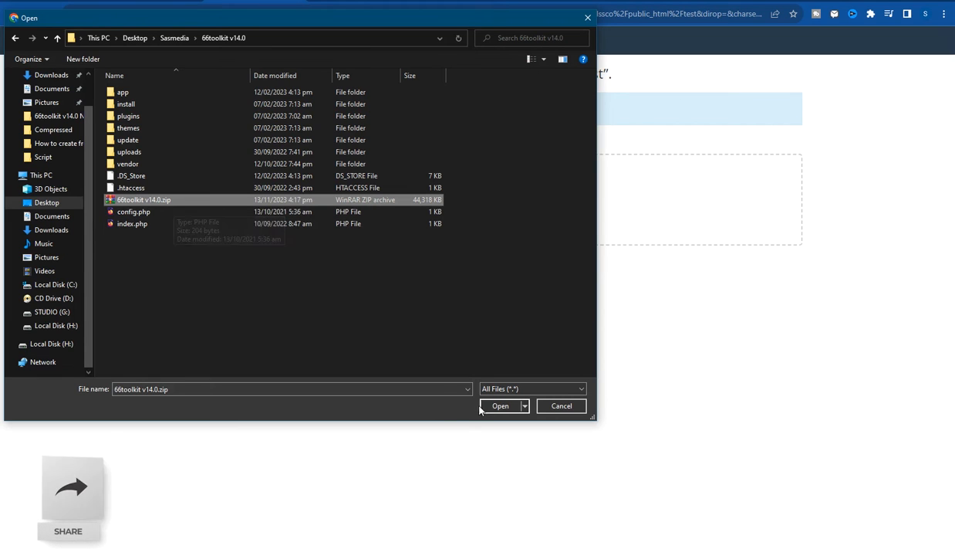
{"action": "left_click", "coordinate": [500, 406]}
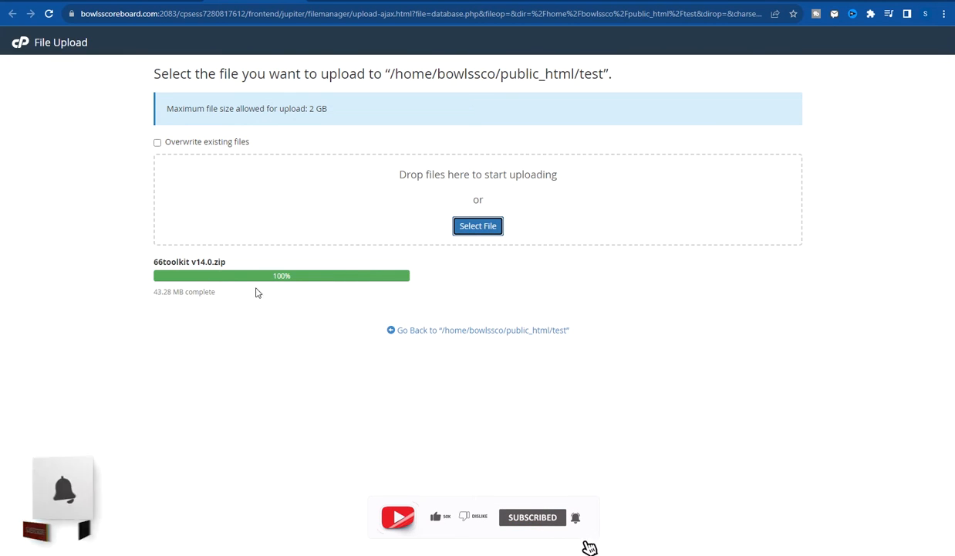
- Go back to public_html/test and select the uploaded 43.28 MB 66toolkit v14.0.zip
{"action": "left_click_drag", "start_coordinate": [153, 294], "coordinate": [253, 294]}
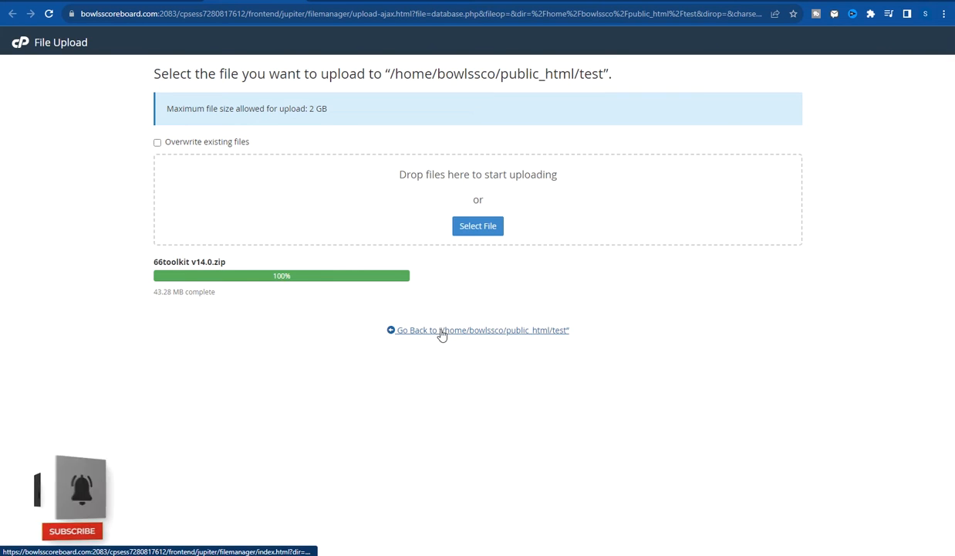
{"action": "left_click", "coordinate": [538, 331]}
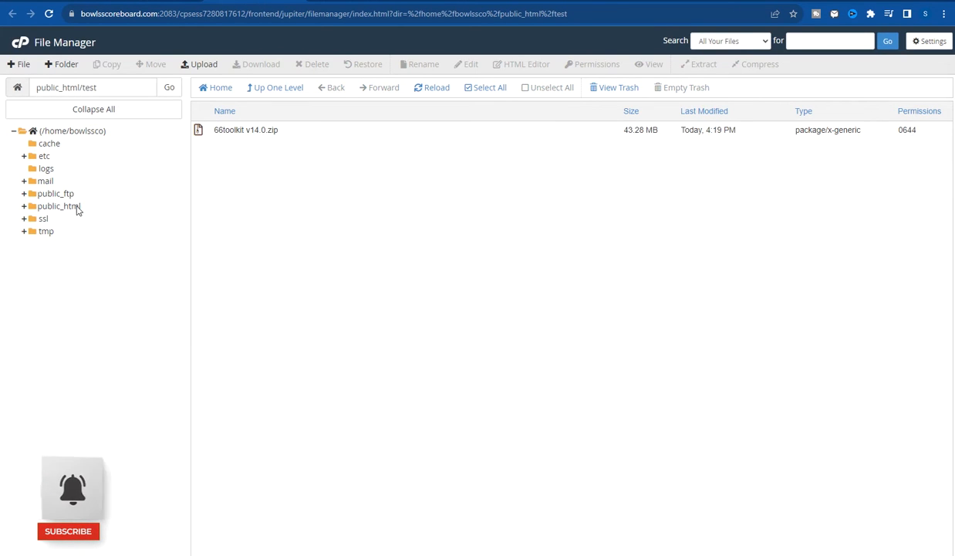
{"action": "left_click", "coordinate": [69, 206]}
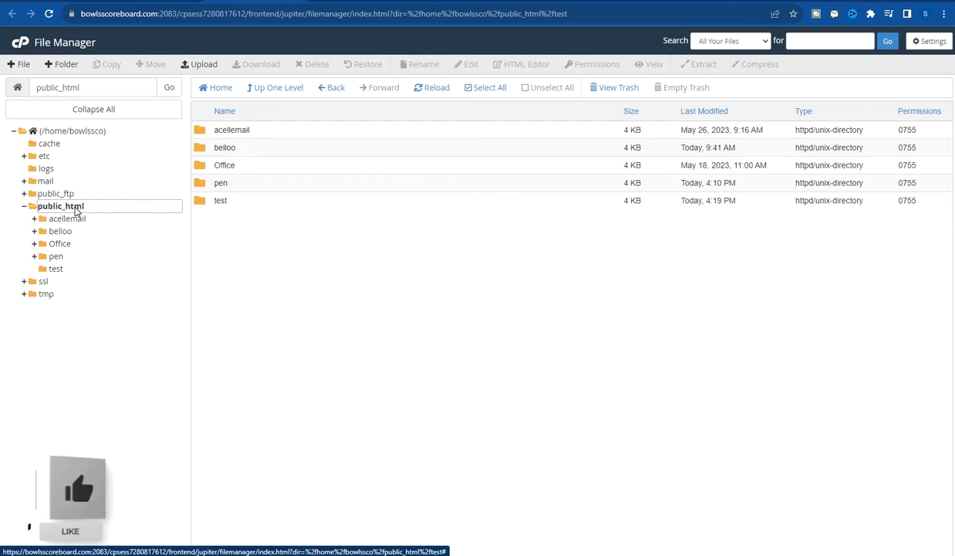
{"action": "left_click", "coordinate": [74, 207]}
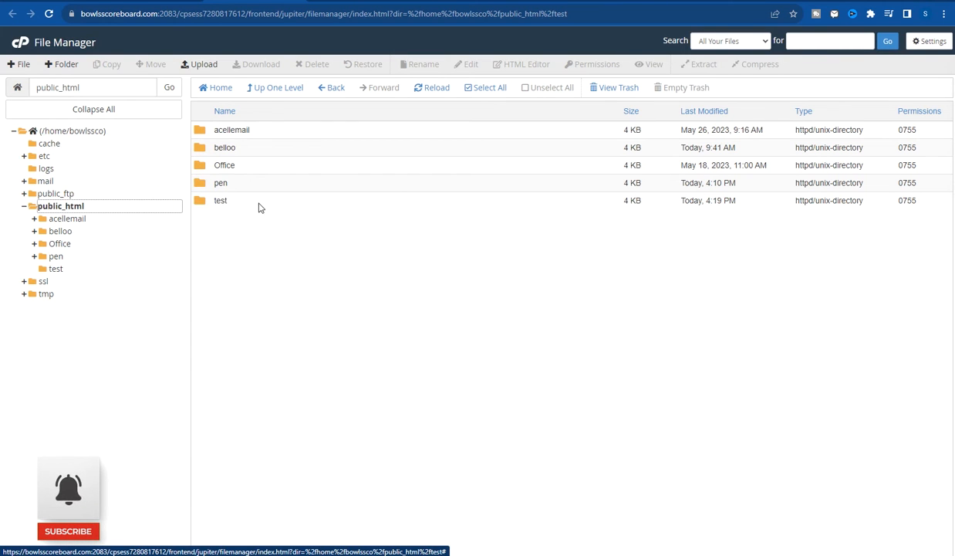
{"action": "left_click", "coordinate": [196, 204]}
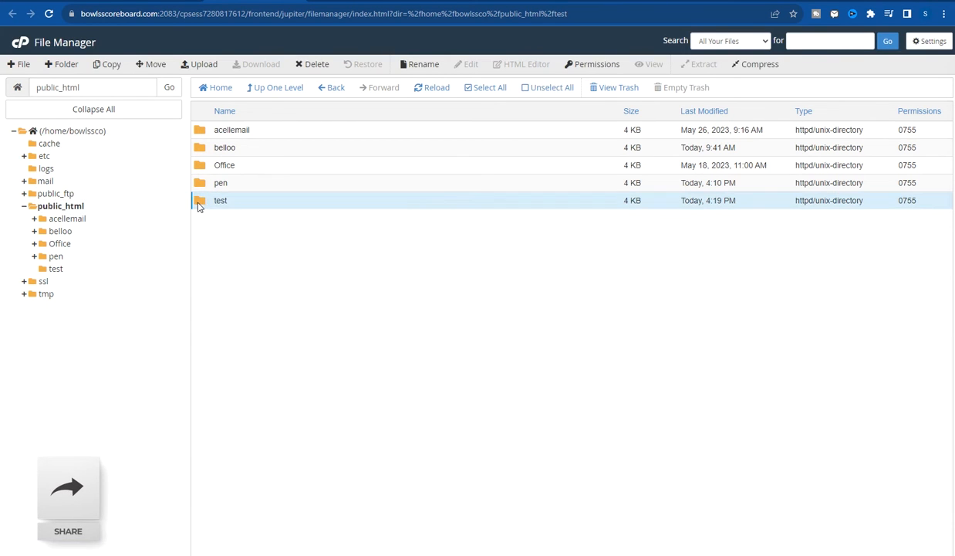
{"action": "double_click", "coordinate": [197, 204]}
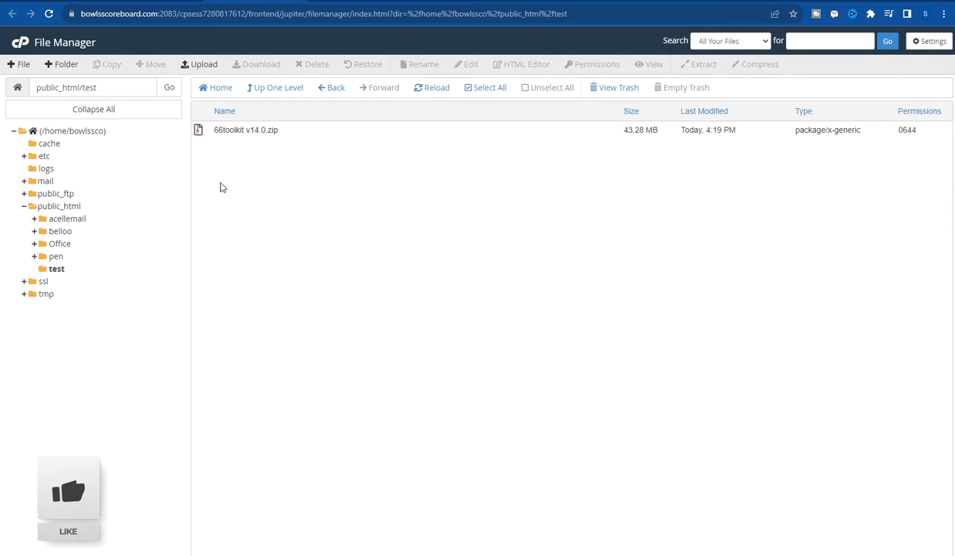
{"action": "left_click", "coordinate": [230, 131]}
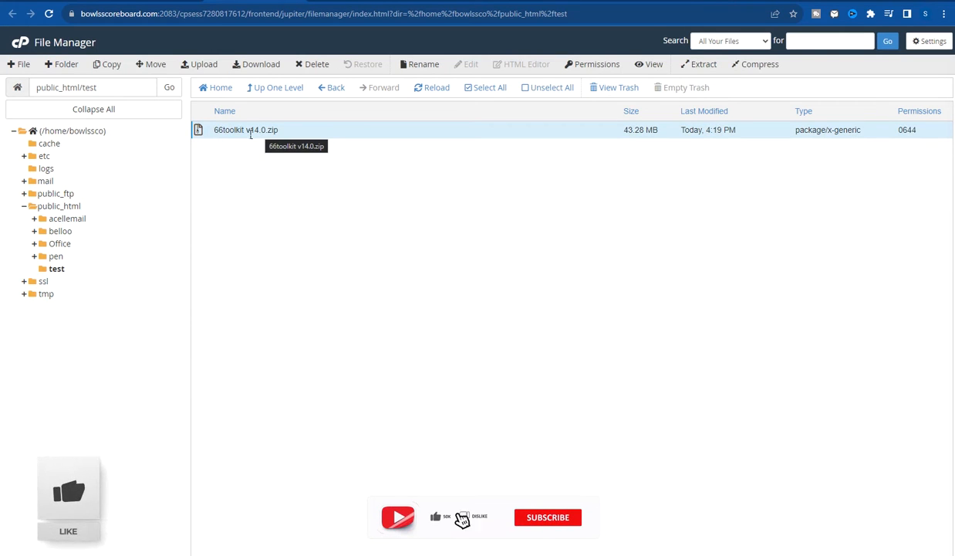
- Extract 66toolkit v14.0.zip to /public_html/test and close the extraction results
{"action": "left_click", "coordinate": [688, 65]}
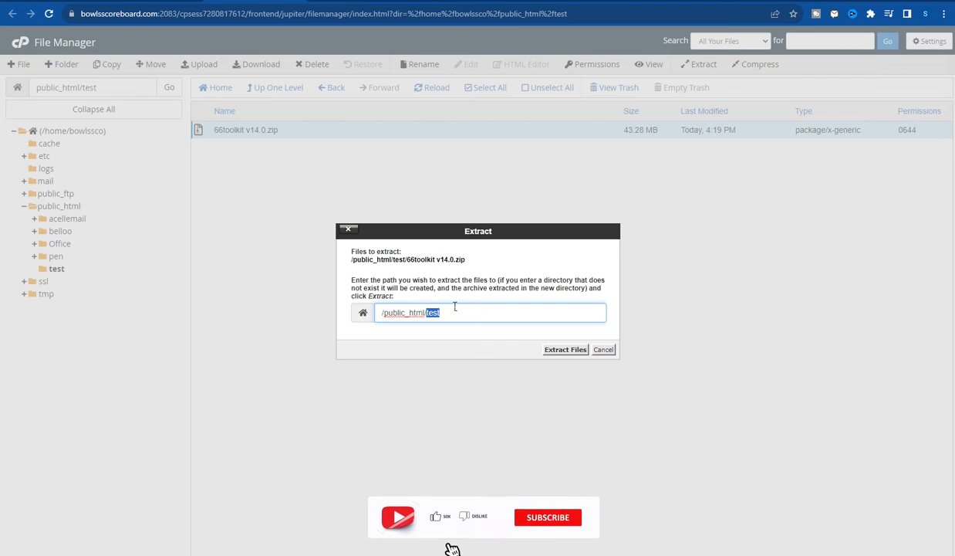
{"action": "left_click", "coordinate": [455, 306]}
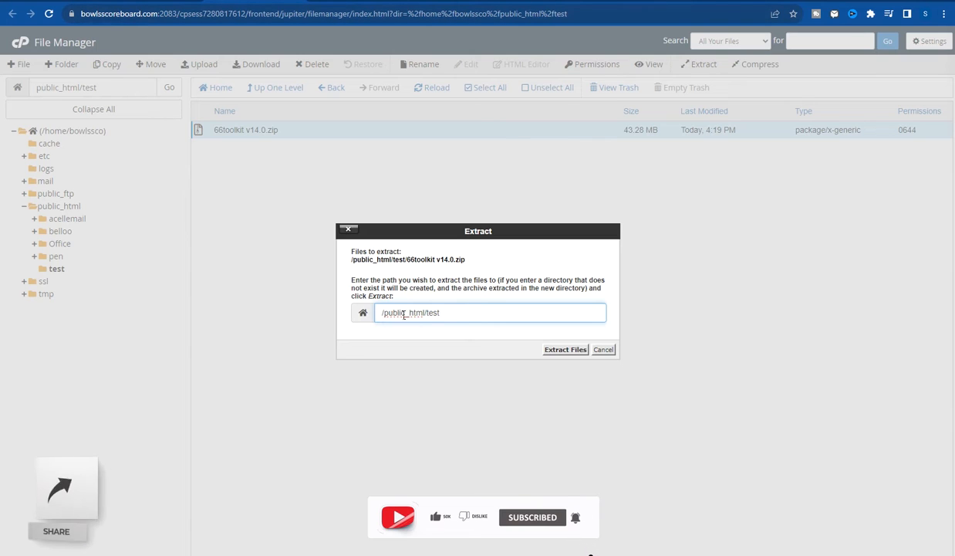
{"action": "double_click", "coordinate": [429, 312]}
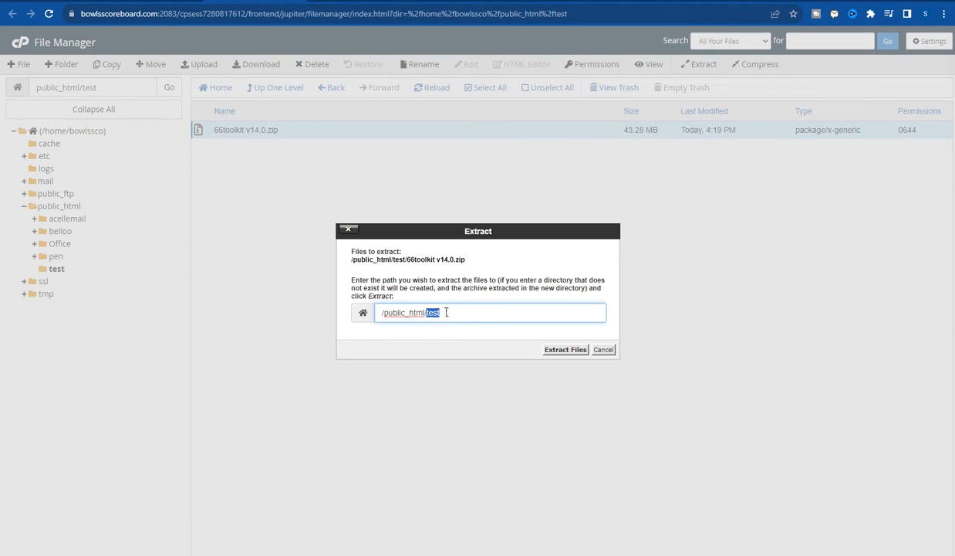
{"action": "left_click", "coordinate": [466, 312]}
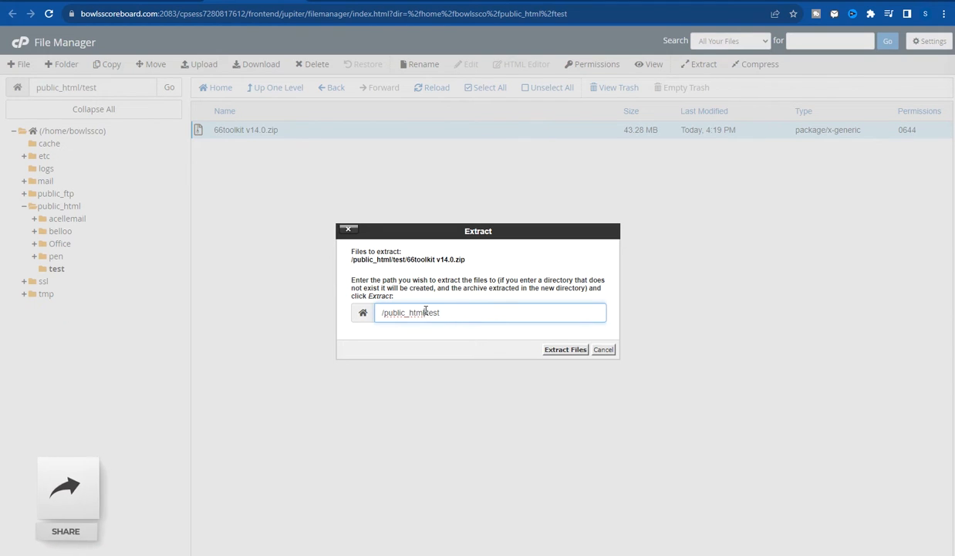
{"action": "double_click", "coordinate": [429, 313]}
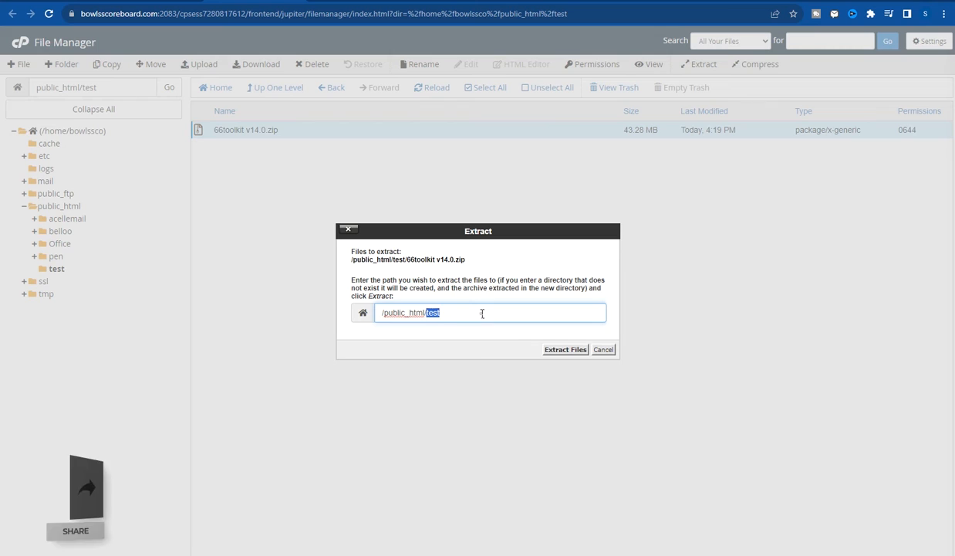
{"action": "left_click", "coordinate": [559, 348]}
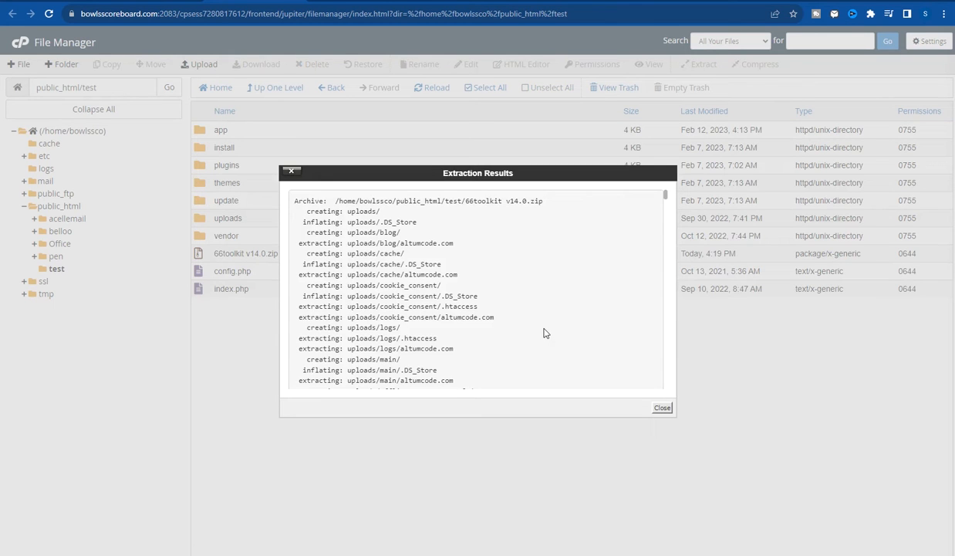
{"action": "scroll", "coordinate": [544, 332], "scroll_direction": "down", "scroll_amount": 10}
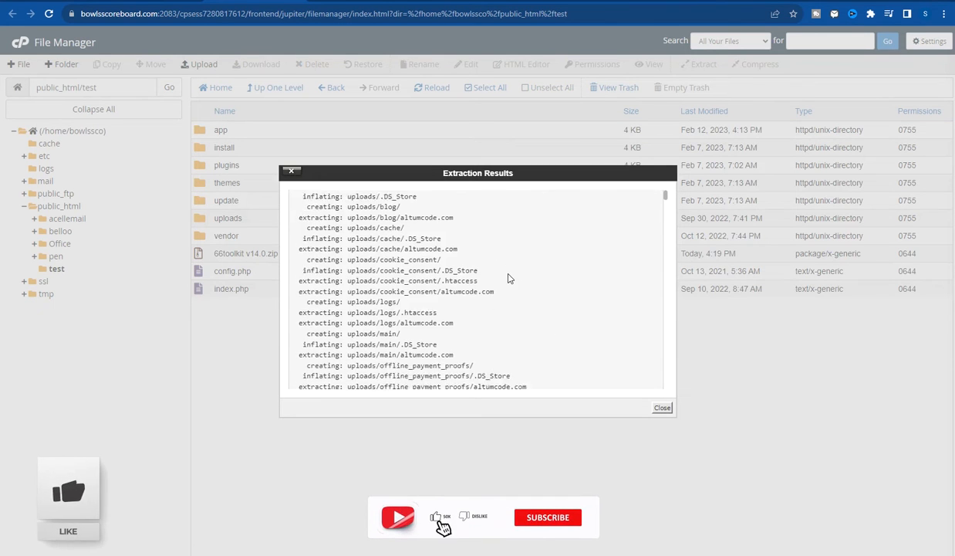
{"action": "left_click", "coordinate": [662, 409]}
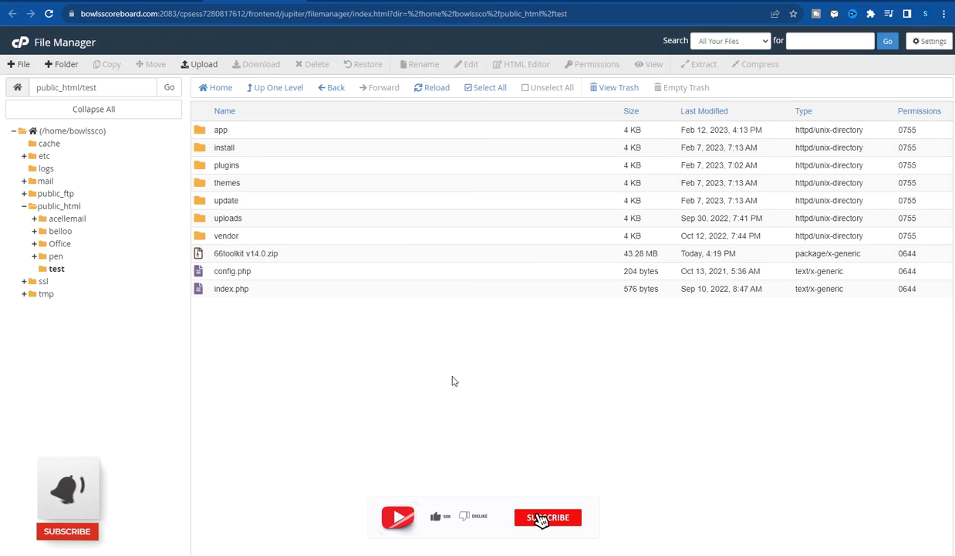
- Delete the 66toolkit v14.0.zip archive permanently, with 'Skip the trash' ticked
{"action": "left_click", "coordinate": [312, 259]}
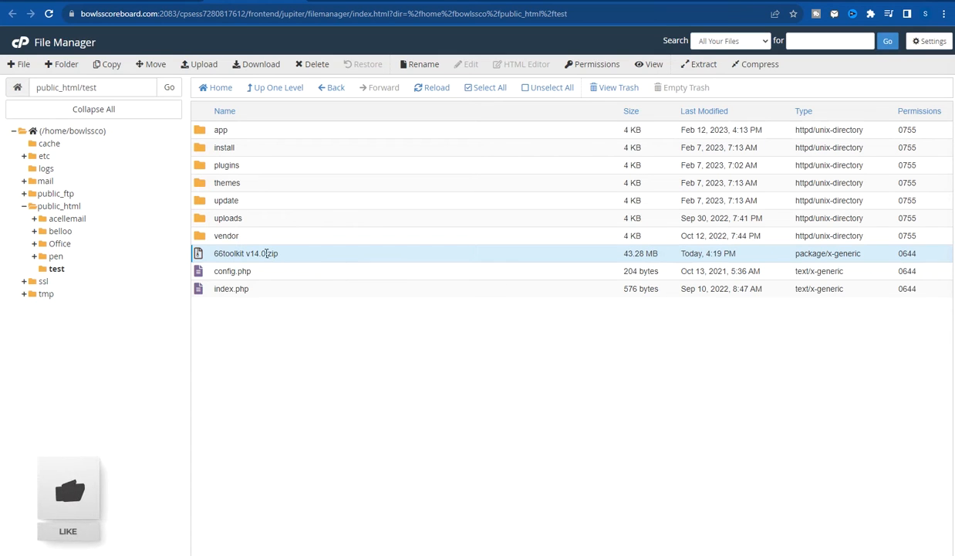
{"action": "left_click_drag", "start_coordinate": [272, 256], "coordinate": [316, 258]}
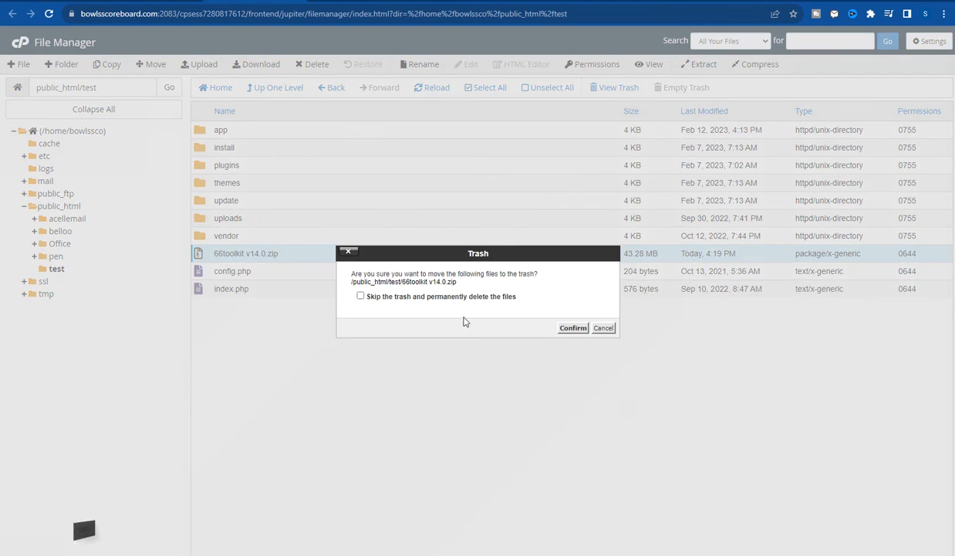
{"action": "left_click", "coordinate": [362, 298]}
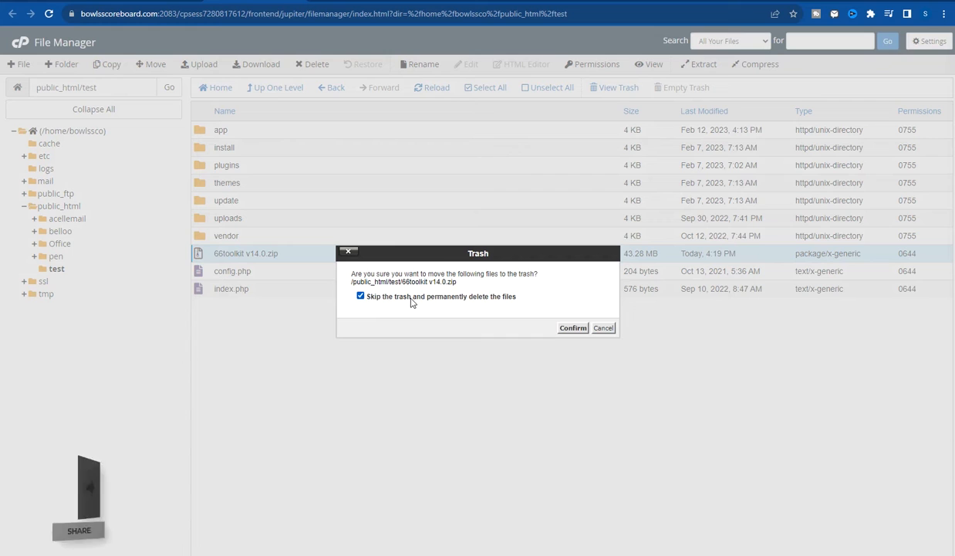
{"action": "left_click", "coordinate": [571, 327]}
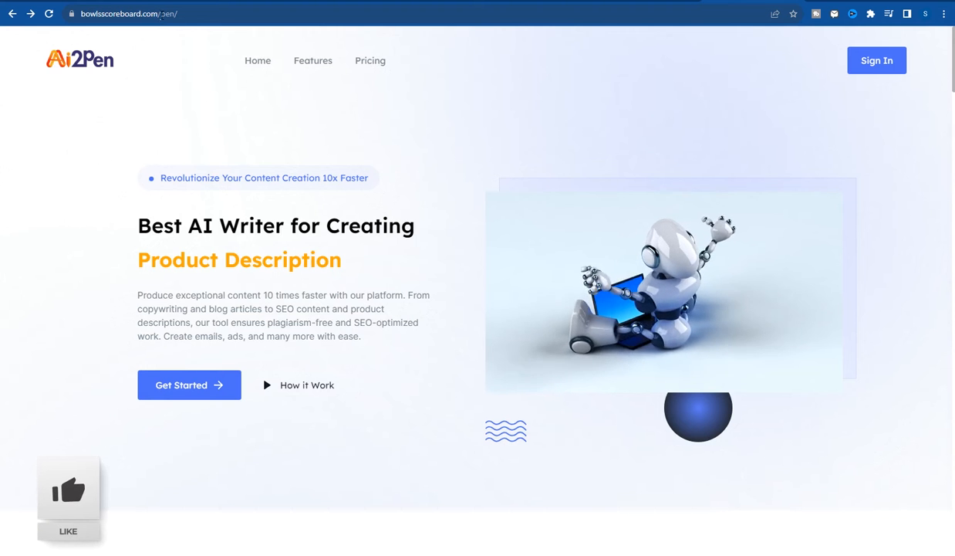
- Replace 'pen/' with 'test' in the address bar to load bowlsscoreboard.com/test
{"action": "left_click_drag", "start_coordinate": [160, 15], "coordinate": [211, 18]}
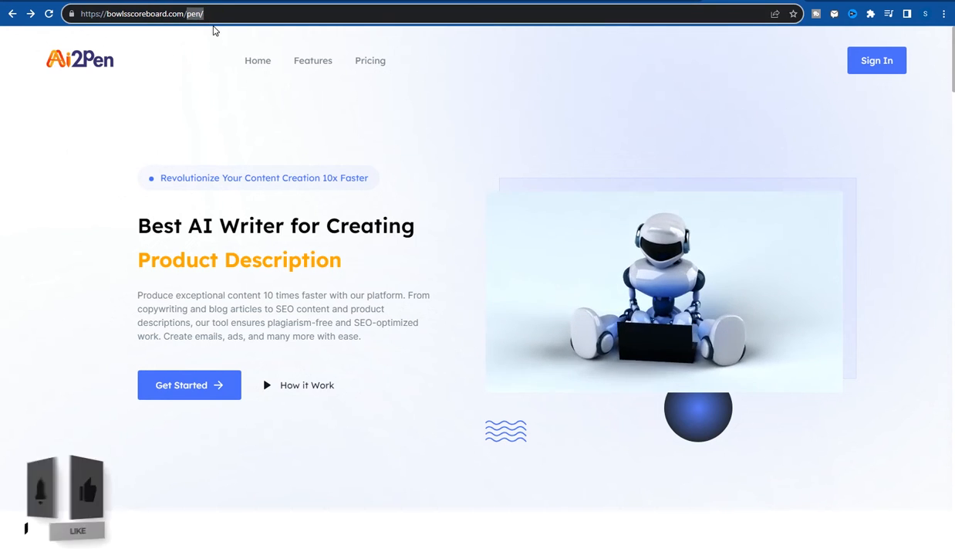
{"action": "type", "text": "test"}
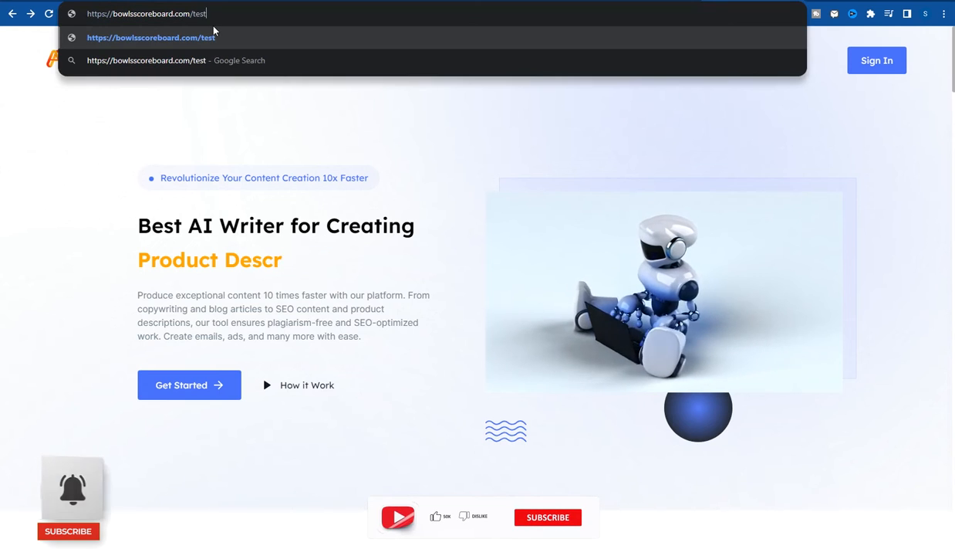
{"action": "key", "text": "Return"}
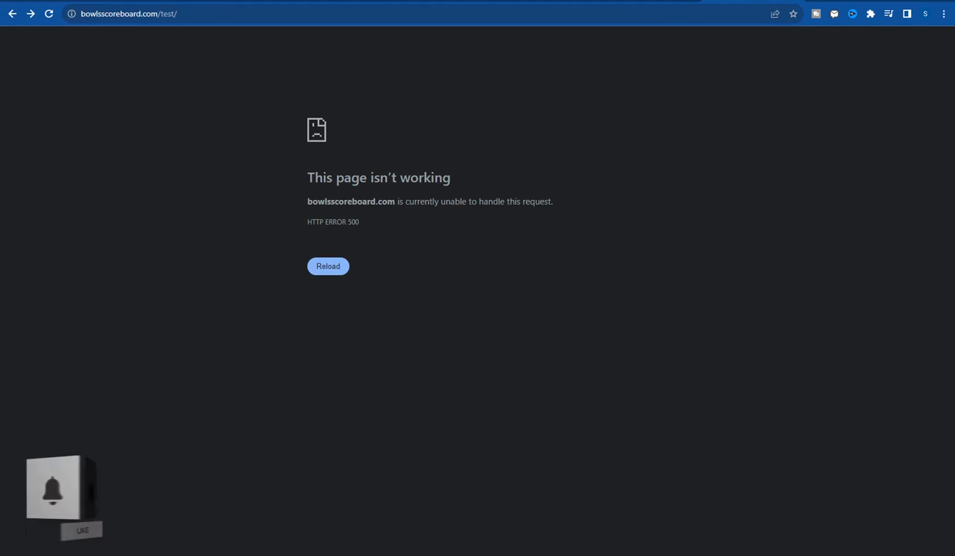
- Search the cPanel dashboard for 'my' and open the MySQL Databases page
{"action": "left_click", "coordinate": [38, 1]}
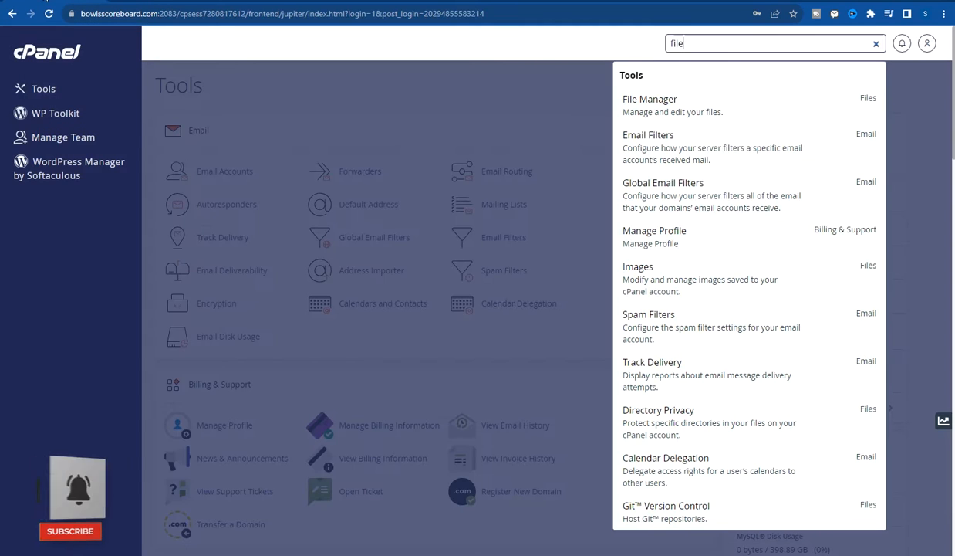
{"action": "left_click_drag", "start_coordinate": [741, 45], "coordinate": [650, 43]}
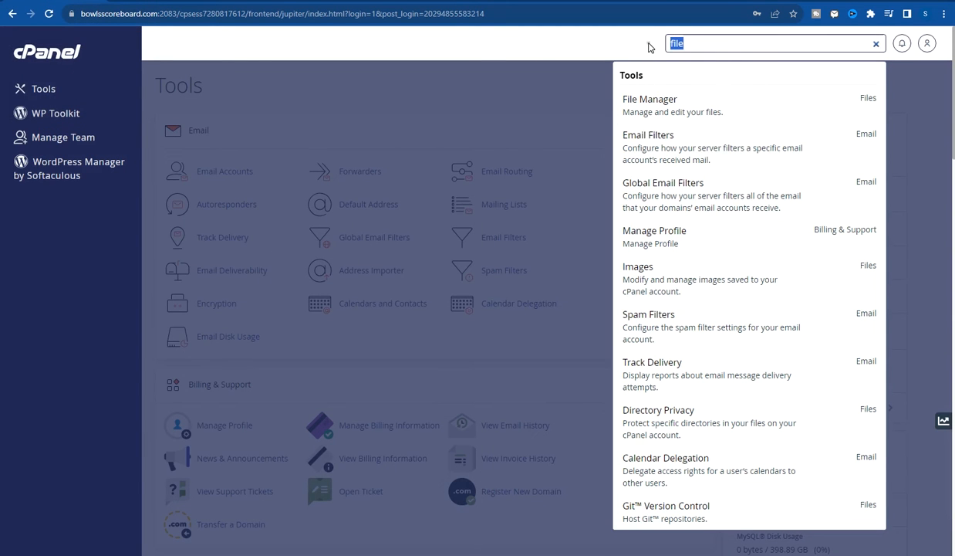
{"action": "type", "text": "my"}
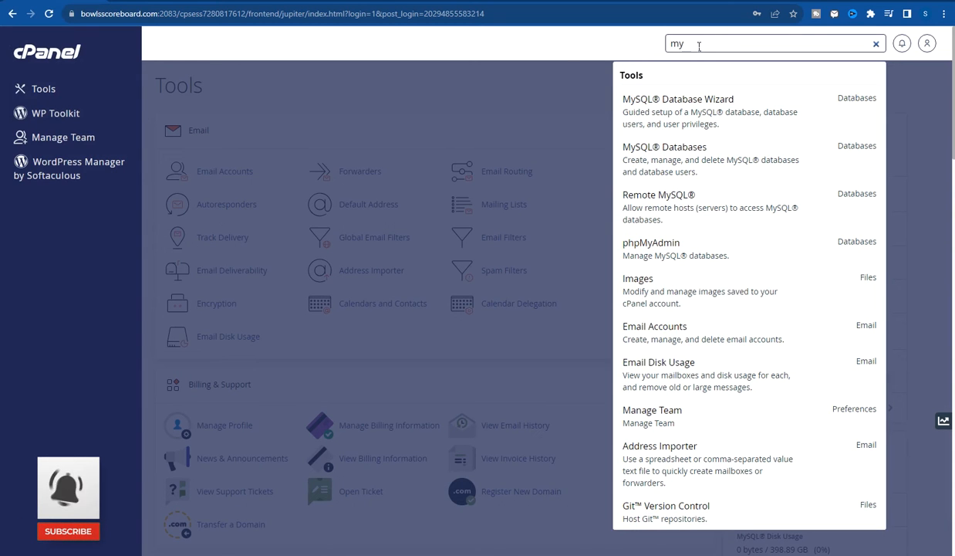
{"action": "left_click_drag", "start_coordinate": [699, 46], "coordinate": [559, 47]}
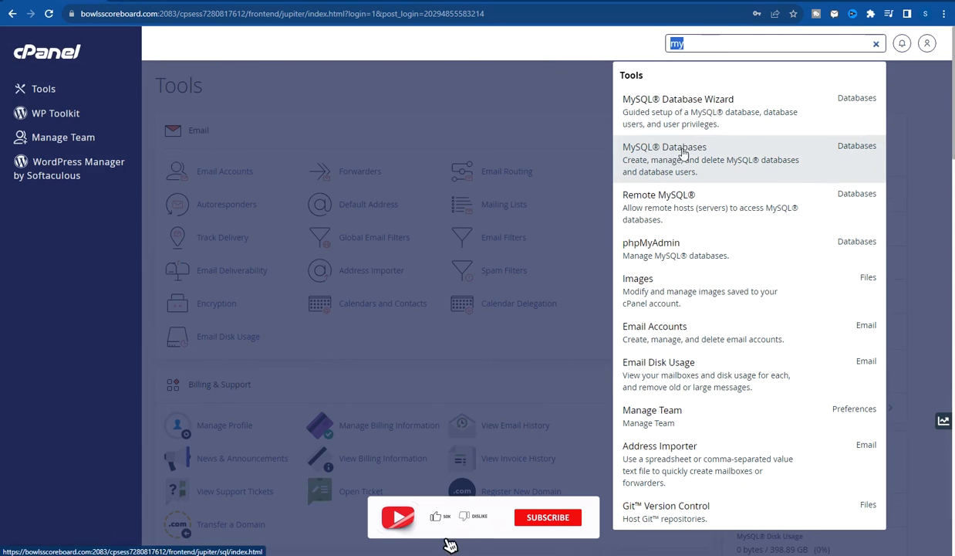
{"action": "left_click", "coordinate": [415, 108]}
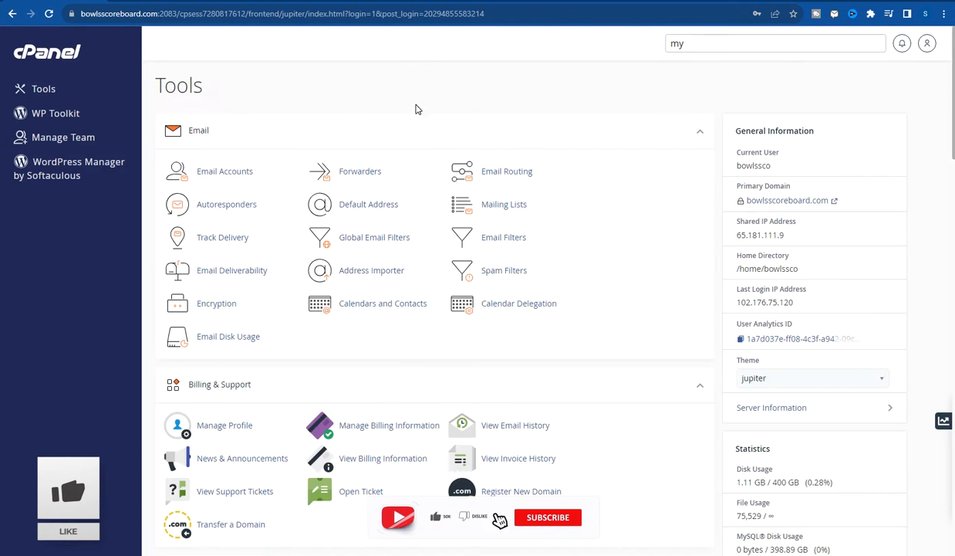
{"action": "scroll", "coordinate": [415, 108], "scroll_direction": "down", "scroll_amount": 6}
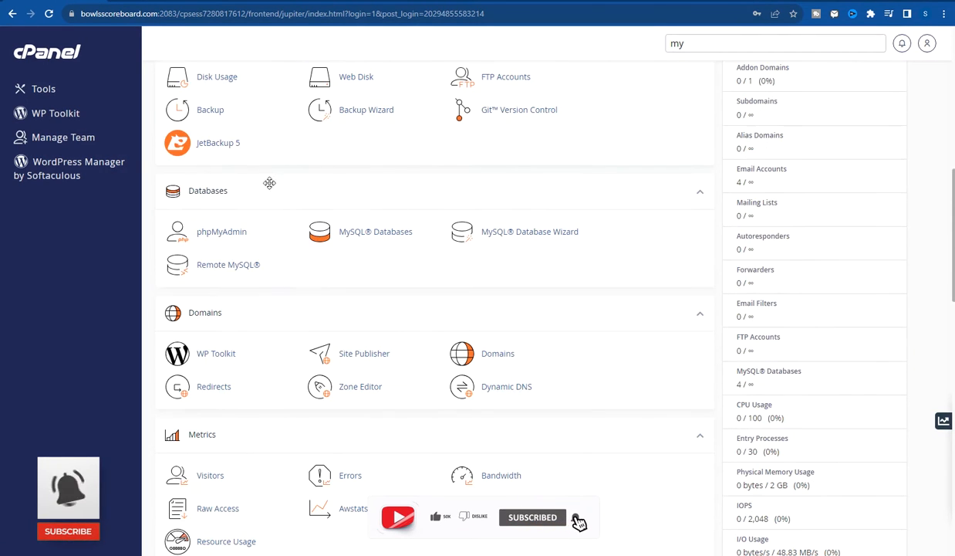
{"action": "left_click", "coordinate": [390, 237]}
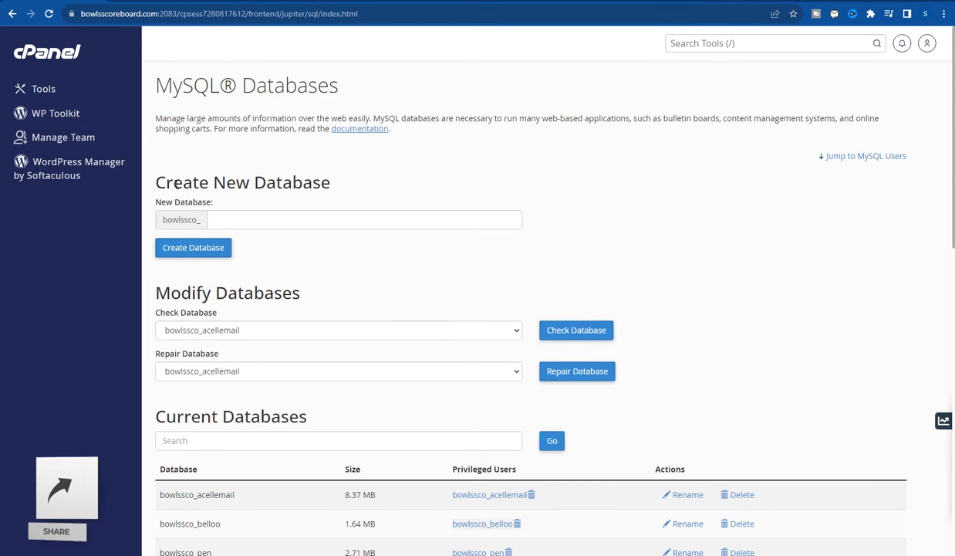
- Create the database 'test' (bowlssco_test), then go back to MySQL Databases
{"action": "left_click_drag", "start_coordinate": [178, 184], "coordinate": [369, 189]}
{"action": "left_click", "coordinate": [287, 215]}
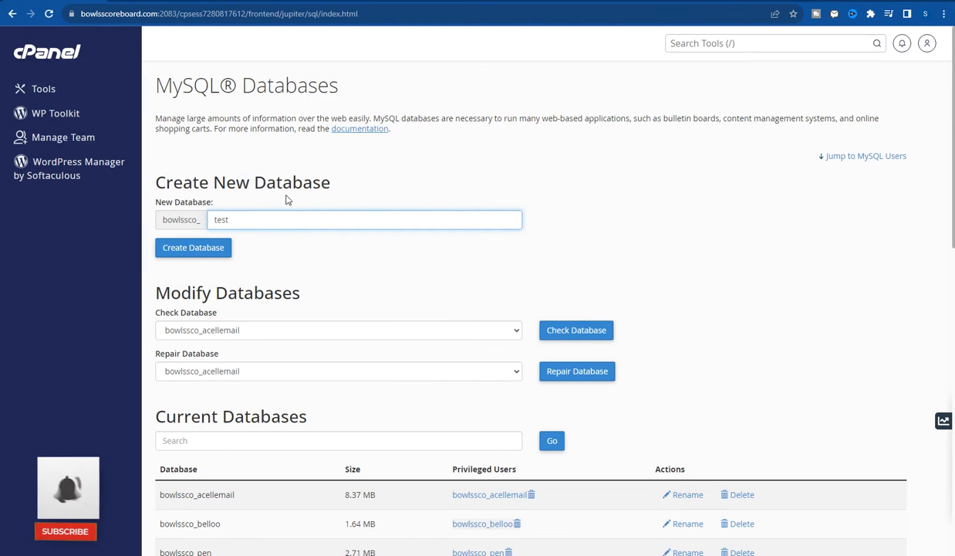
{"action": "scroll", "coordinate": [259, 377], "scroll_direction": "down", "scroll_amount": 2}
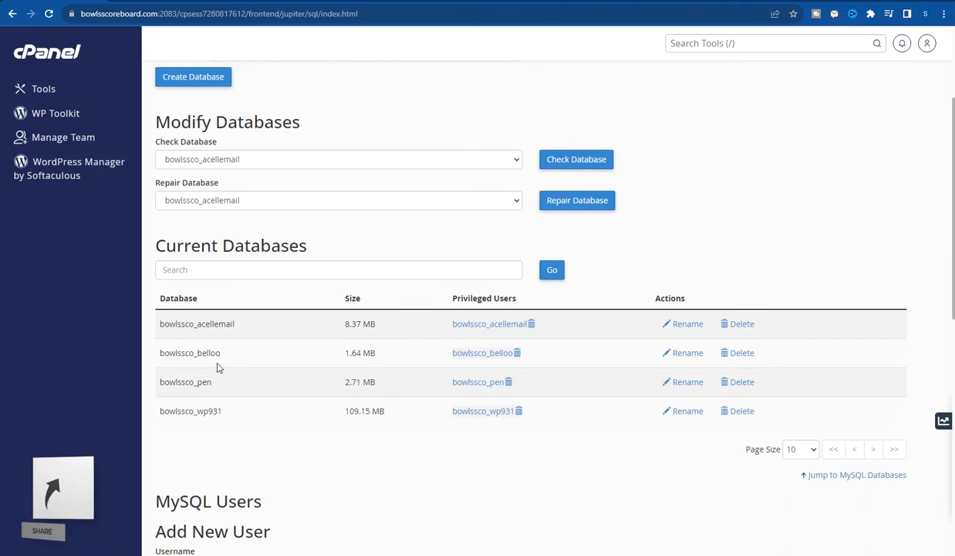
{"action": "scroll", "coordinate": [217, 368], "scroll_direction": "up", "scroll_amount": 2}
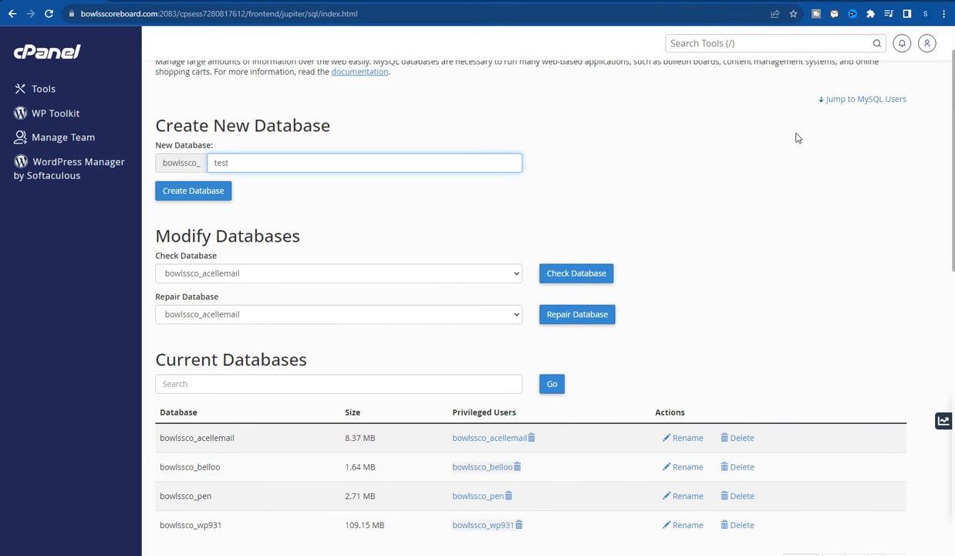
{"action": "left_click", "coordinate": [220, 161]}
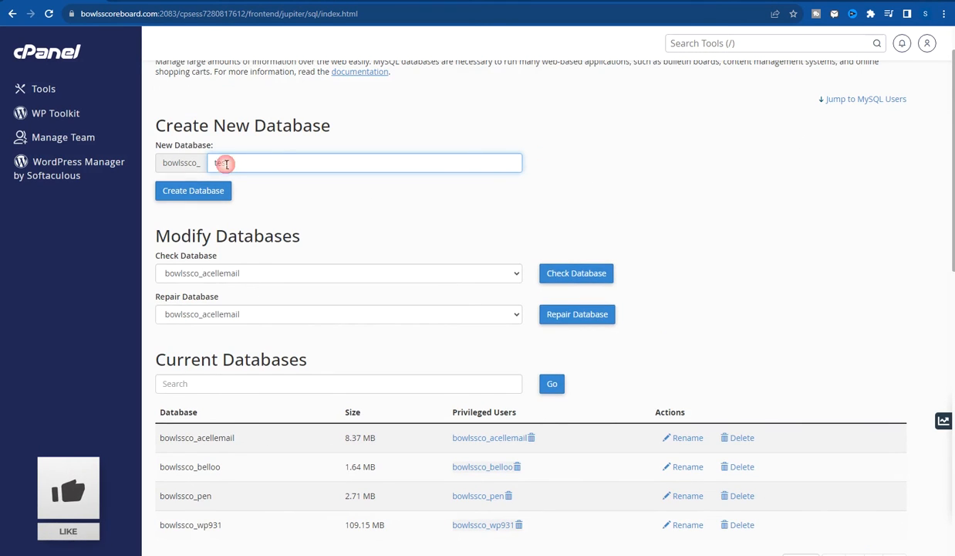
{"action": "scroll", "coordinate": [330, 244], "scroll_direction": "up", "scroll_amount": 1}
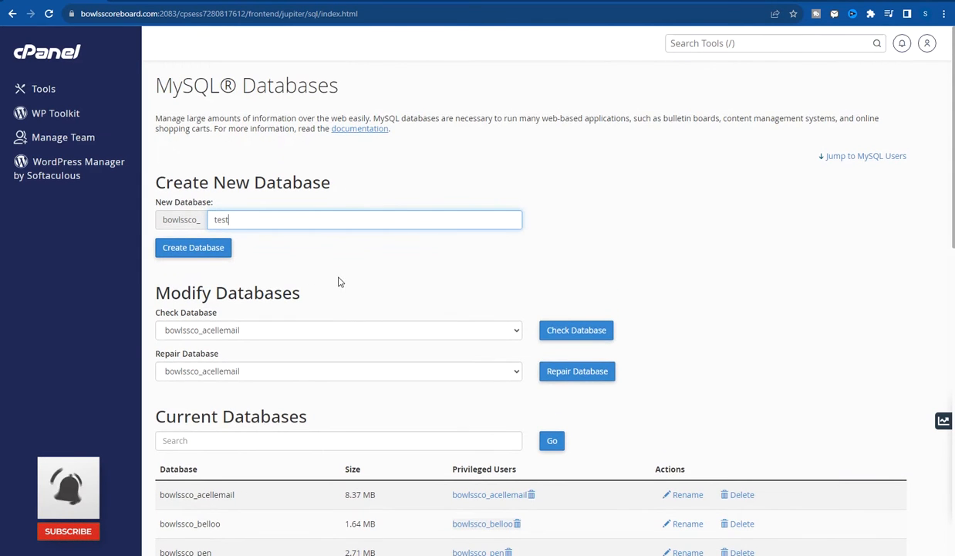
{"action": "left_click", "coordinate": [195, 251]}
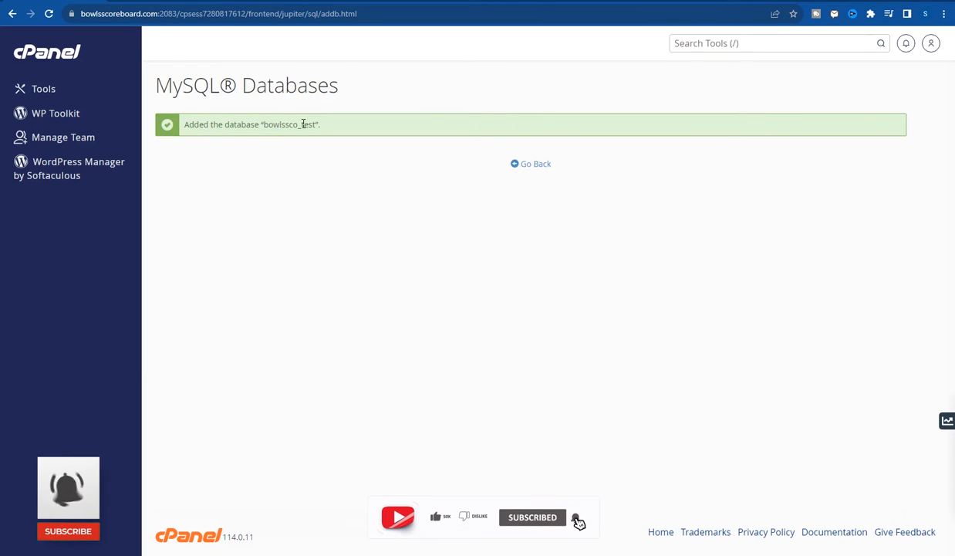
{"action": "mouse_move", "coordinate": [298, 125]}
{"action": "left_mouse_down"}
{"action": "mouse_move", "coordinate": [252, 125]}
{"action": "mouse_move", "coordinate": [311, 123]}
{"action": "left_mouse_up"}
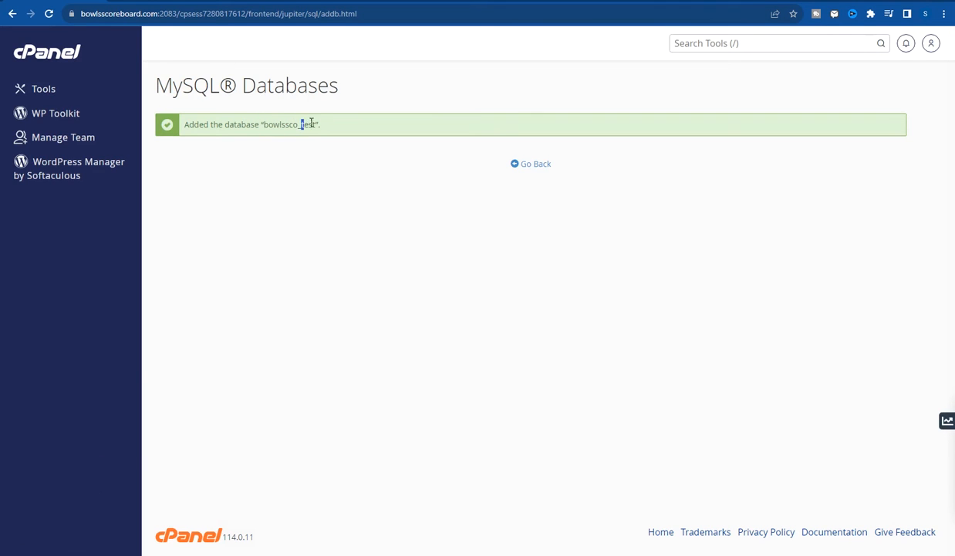
{"action": "left_click", "coordinate": [531, 166]}
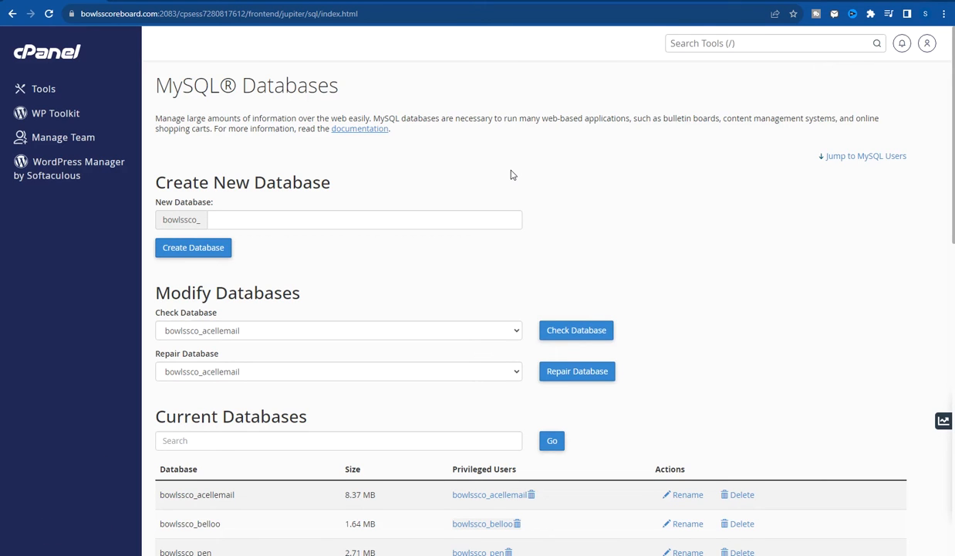
- Enter 'test' as the new MySQL user's username
{"action": "scroll", "coordinate": [467, 224], "scroll_direction": "down", "scroll_amount": 2}
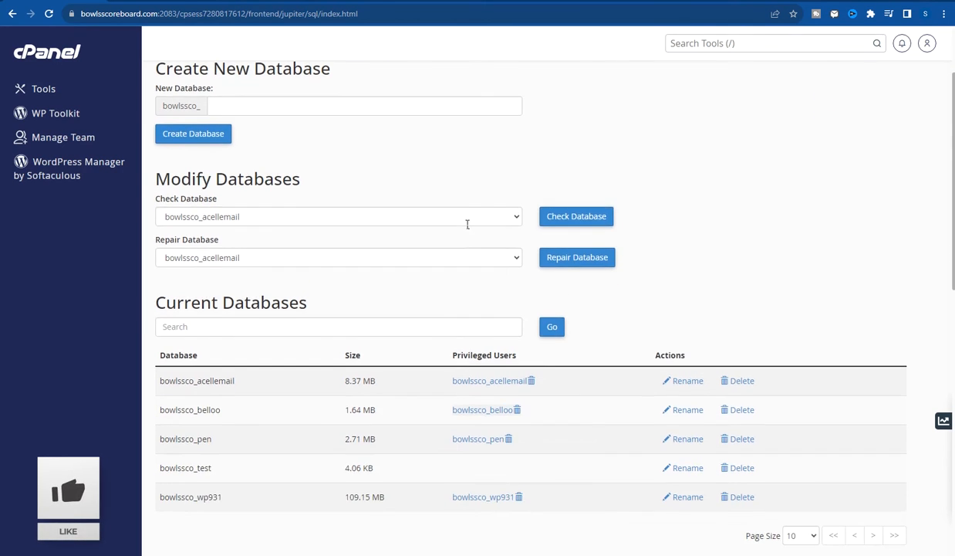
{"action": "scroll", "coordinate": [598, 119], "scroll_direction": "down", "scroll_amount": 3}
{"action": "scroll", "coordinate": [646, 100], "scroll_direction": "down", "scroll_amount": 4}
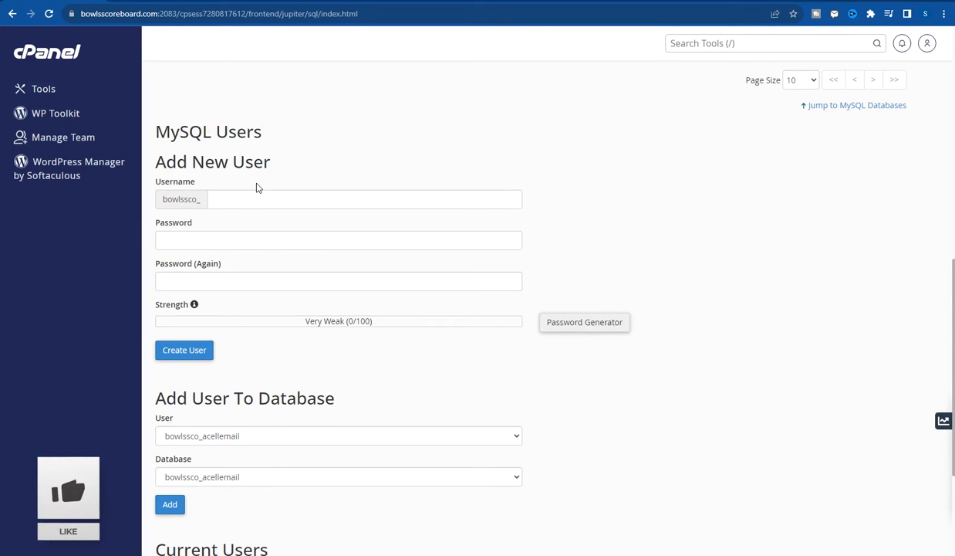
{"action": "left_click", "coordinate": [237, 198]}
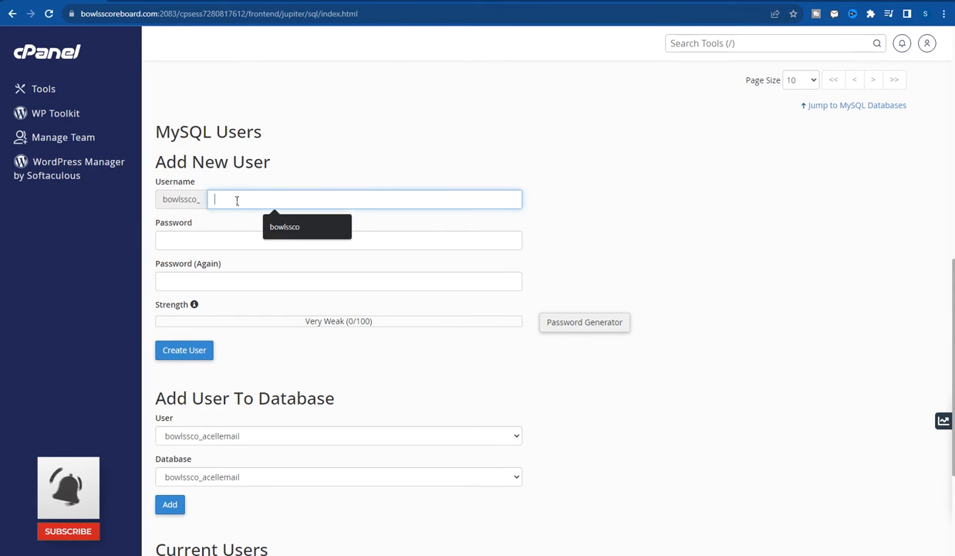
{"action": "type", "text": "test"}
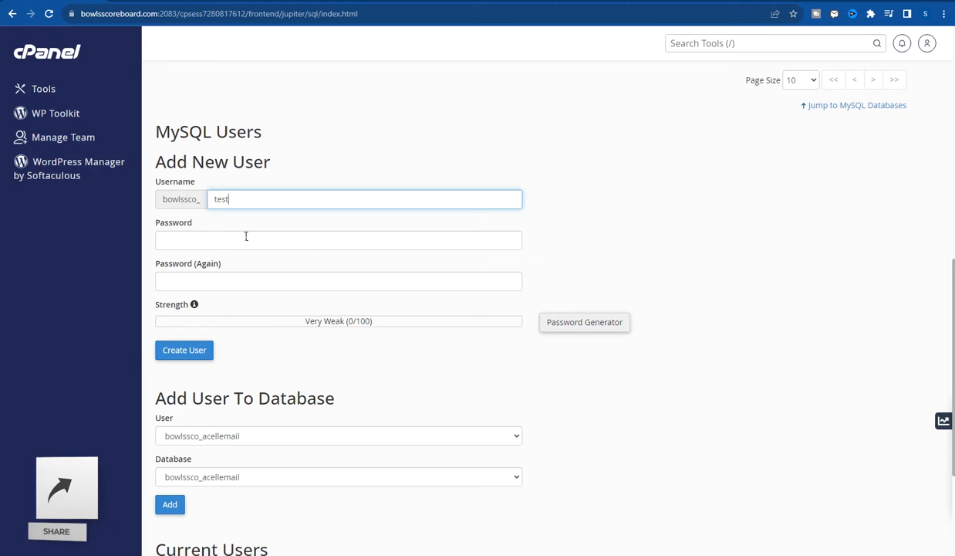
- Generate a strong password and paste a copy into a new Notepad window
{"action": "left_click", "coordinate": [577, 330]}
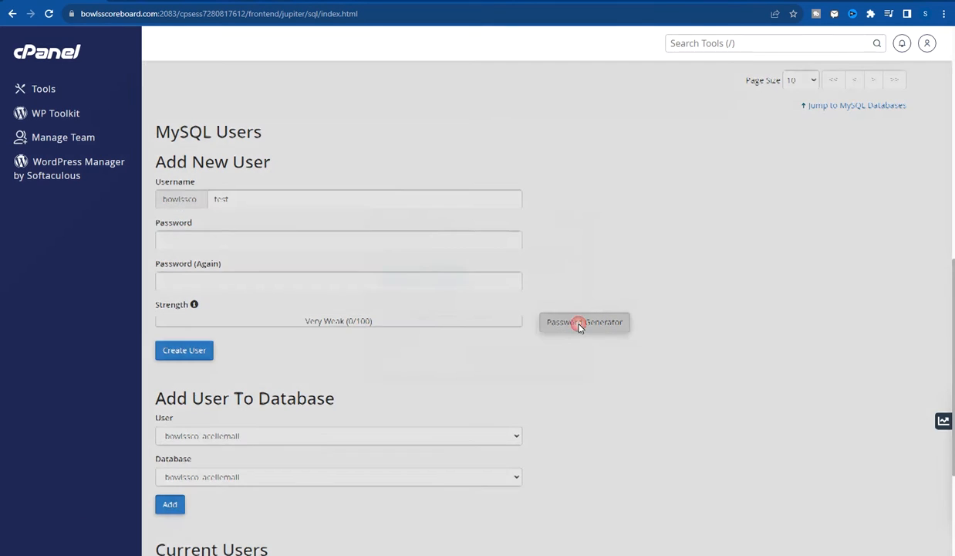
{"action": "triple_click", "coordinate": [445, 255]}
{"action": "right_click", "coordinate": [412, 248]}
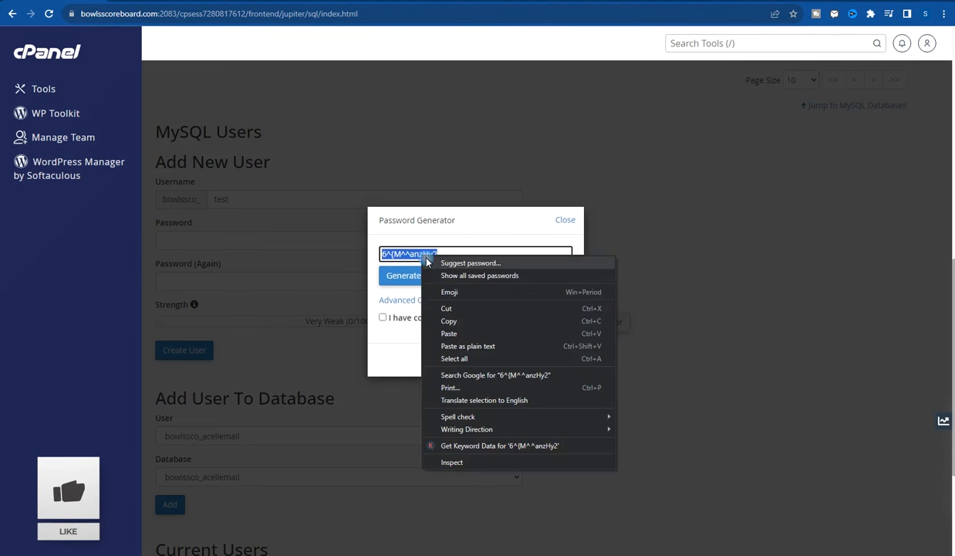
{"action": "left_click", "coordinate": [443, 309]}
{"action": "right_click", "coordinate": [512, 554]}
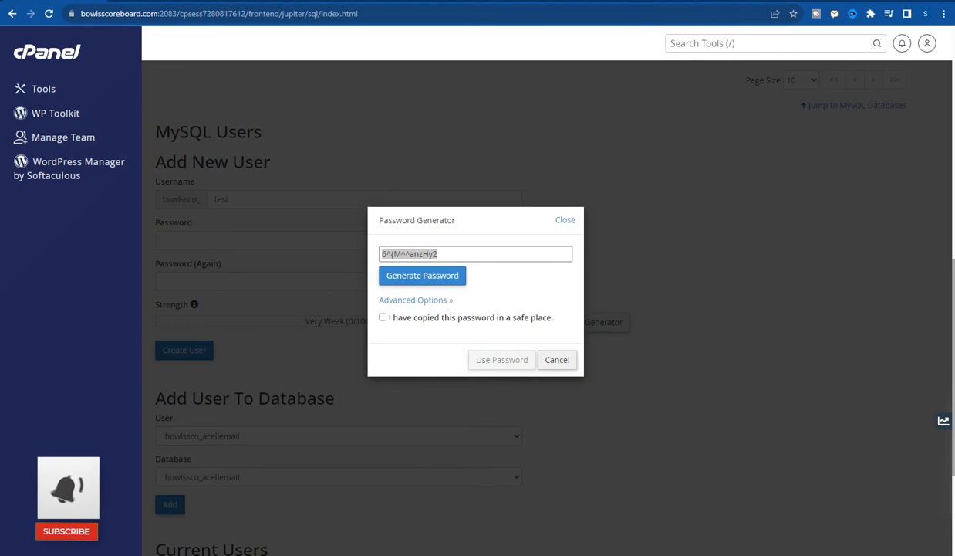
{"action": "left_click", "coordinate": [500, 516]}
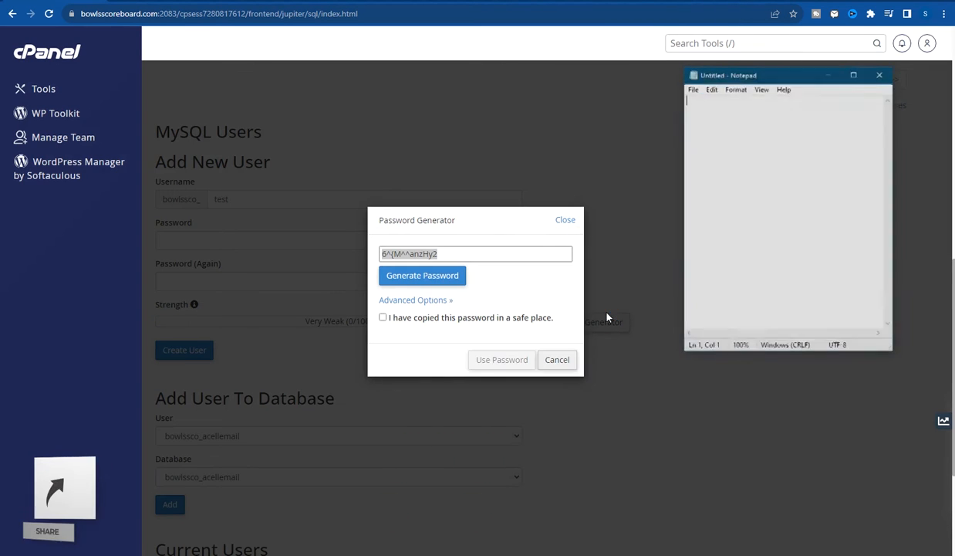
{"action": "key", "text": "ctrl+v"}
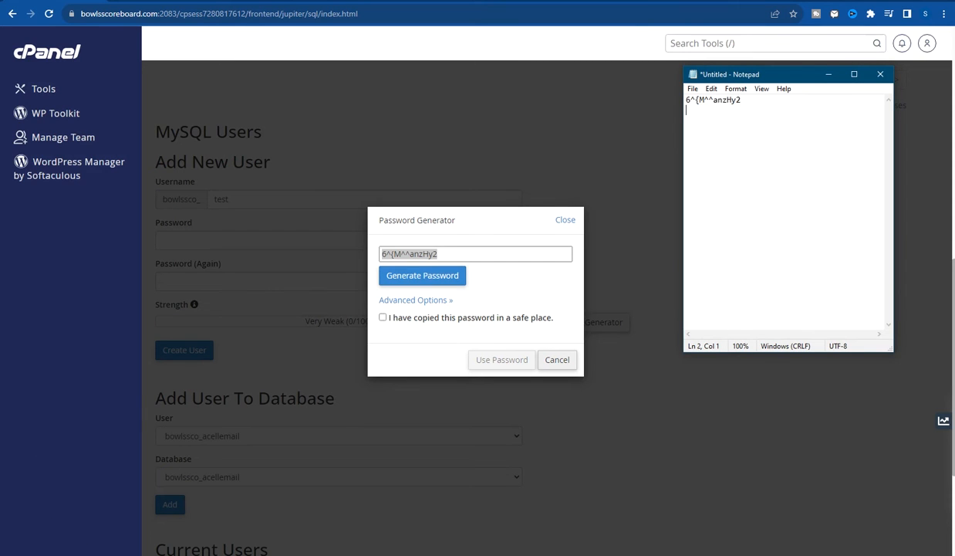
- Use the generated password to create user bowlssco_test, declining Chrome's save-password offer
{"action": "left_click", "coordinate": [391, 332]}
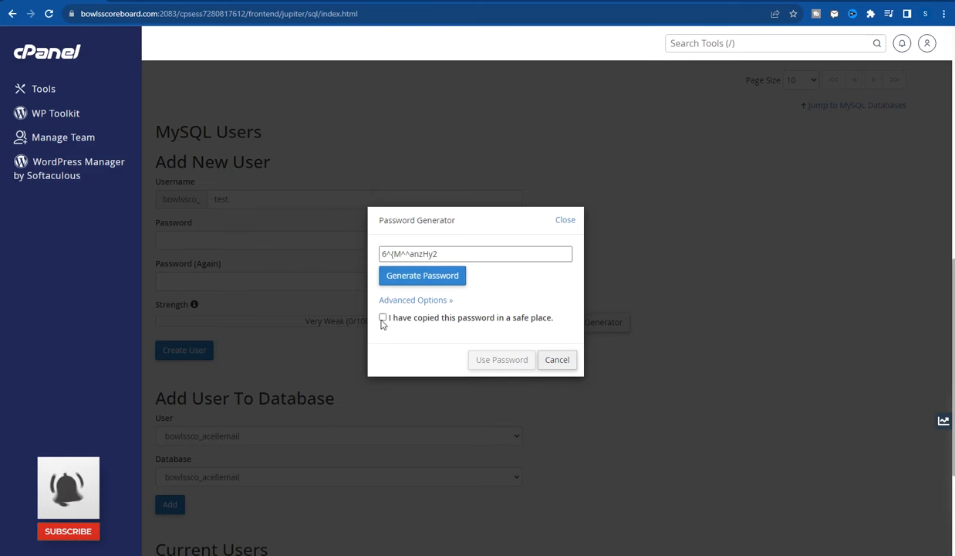
{"action": "left_click", "coordinate": [382, 318]}
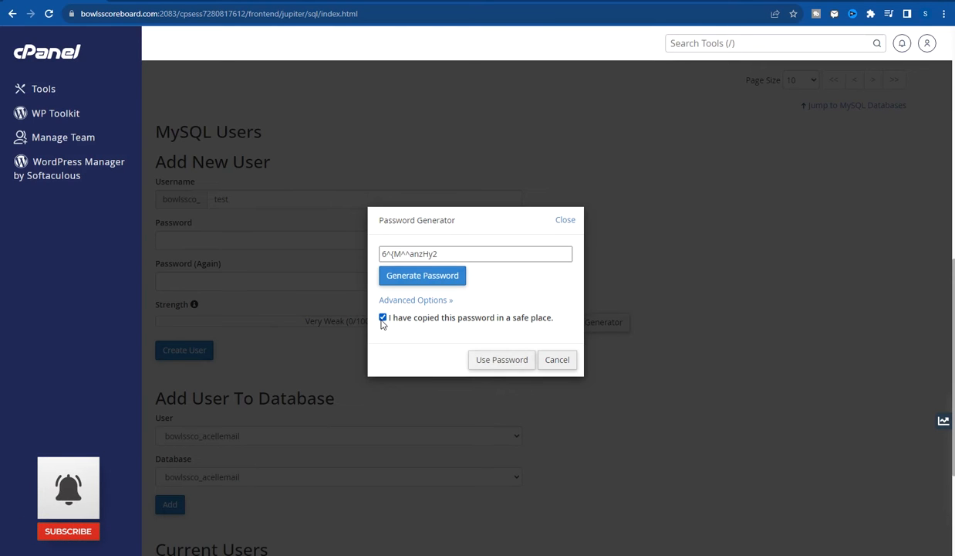
{"action": "left_click", "coordinate": [489, 360]}
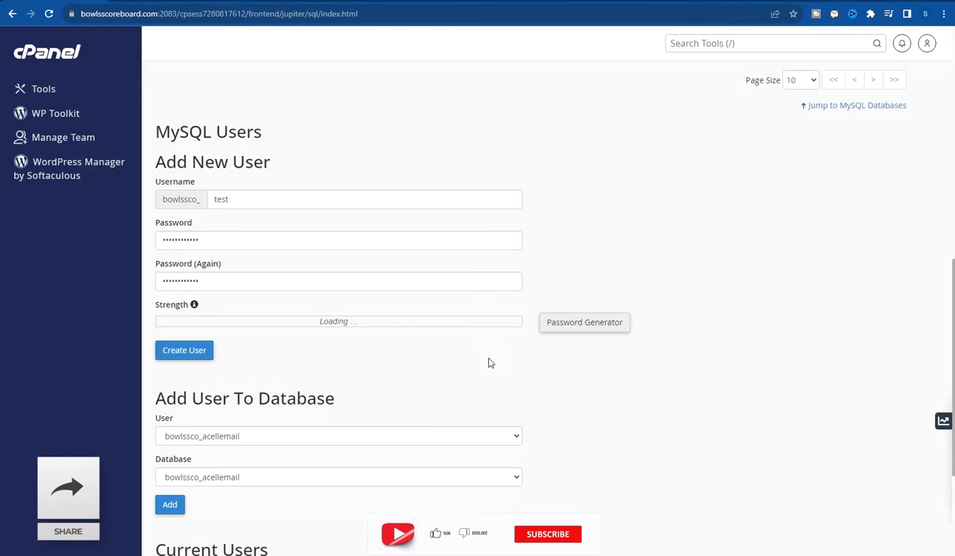
{"action": "left_click", "coordinate": [194, 353]}
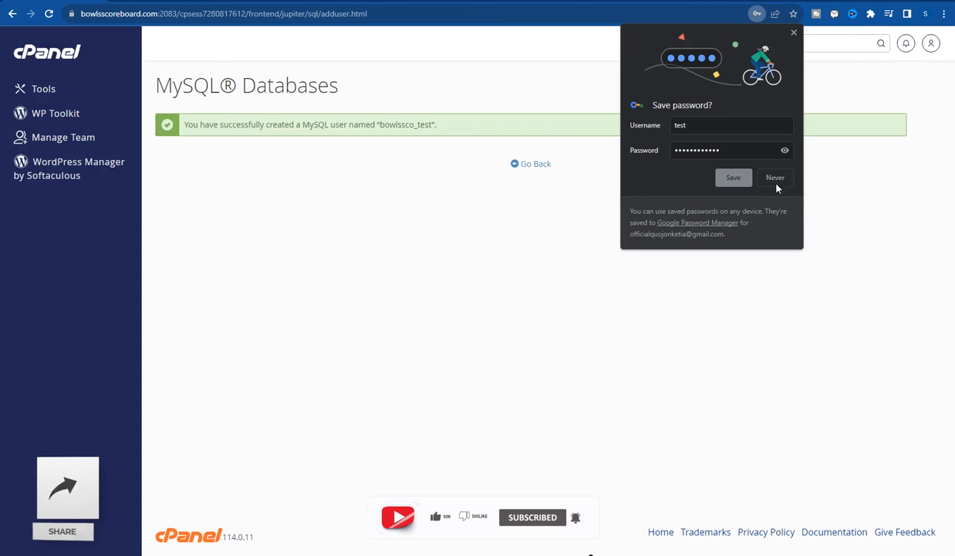
{"action": "left_click", "coordinate": [426, 254]}
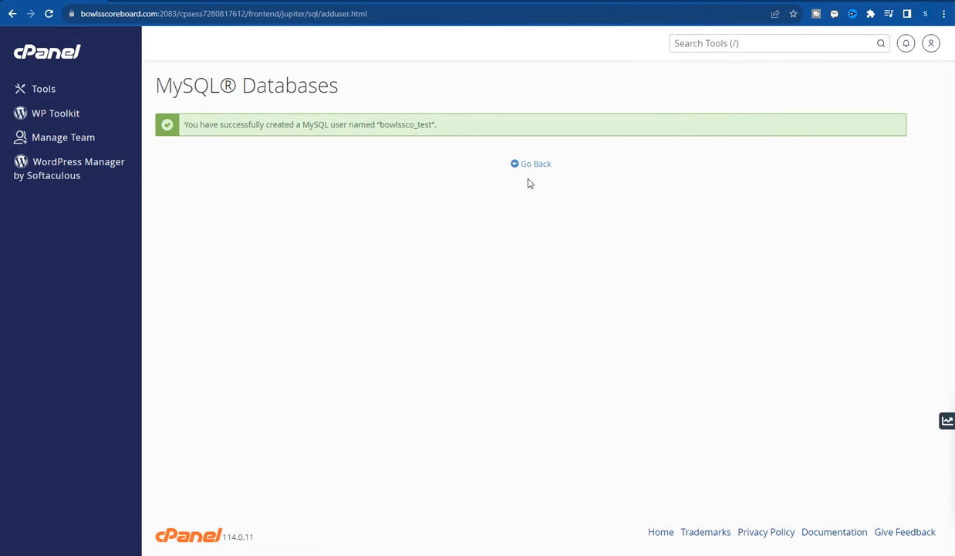
- Under Add User To Database, choose bowlssco_test as both the user and the database
{"action": "left_click", "coordinate": [537, 172]}
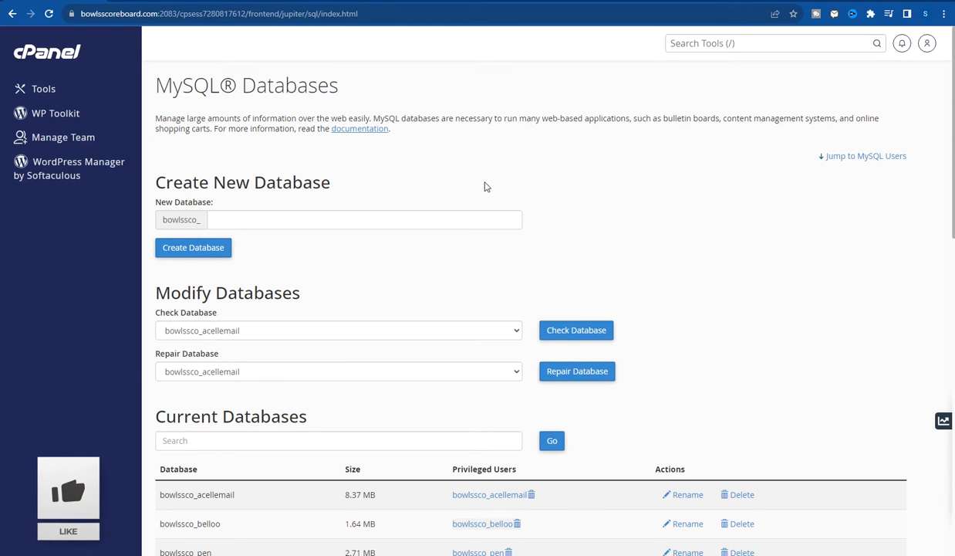
{"action": "scroll", "coordinate": [454, 221], "scroll_direction": "down", "scroll_amount": 10}
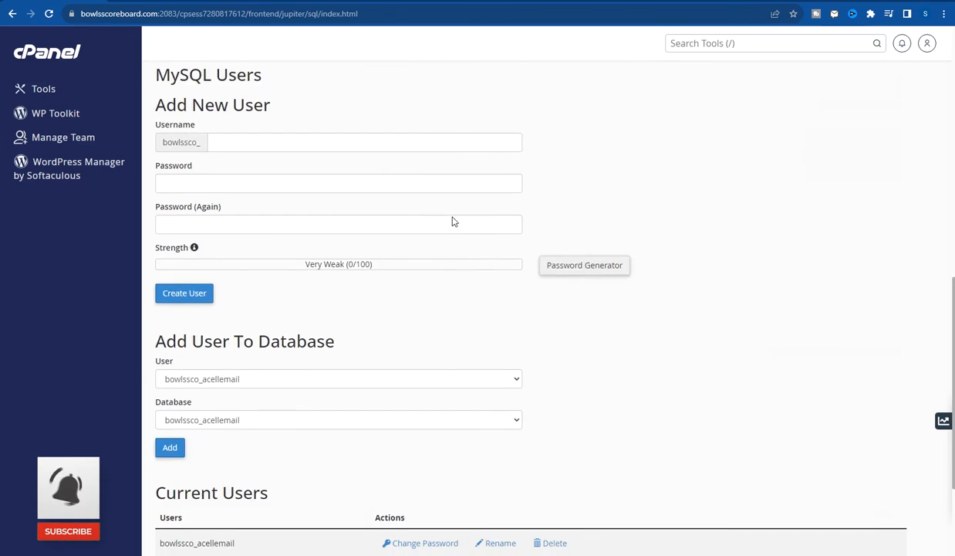
{"action": "scroll", "coordinate": [444, 177], "scroll_direction": "up", "scroll_amount": 2}
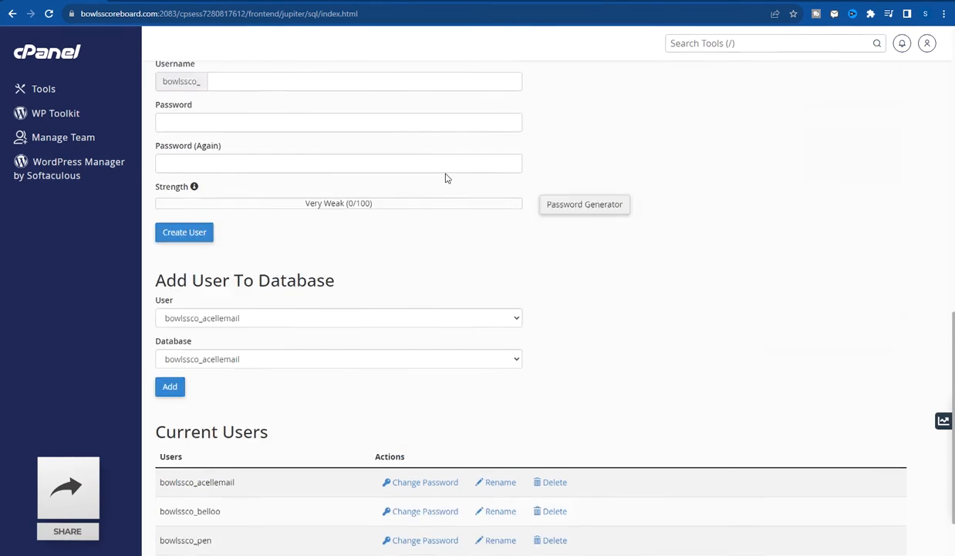
{"action": "scroll", "coordinate": [446, 179], "scroll_direction": "down", "scroll_amount": 2}
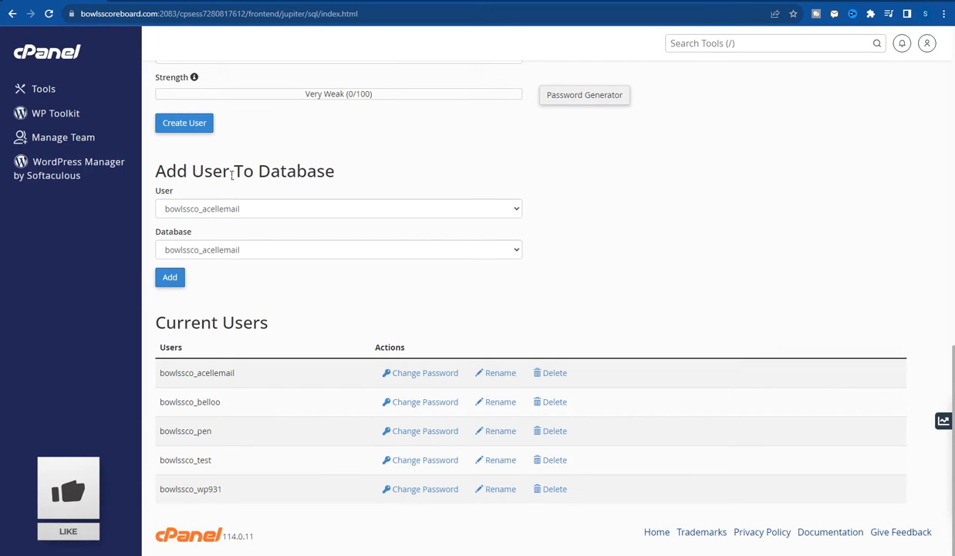
{"action": "left_click", "coordinate": [427, 209]}
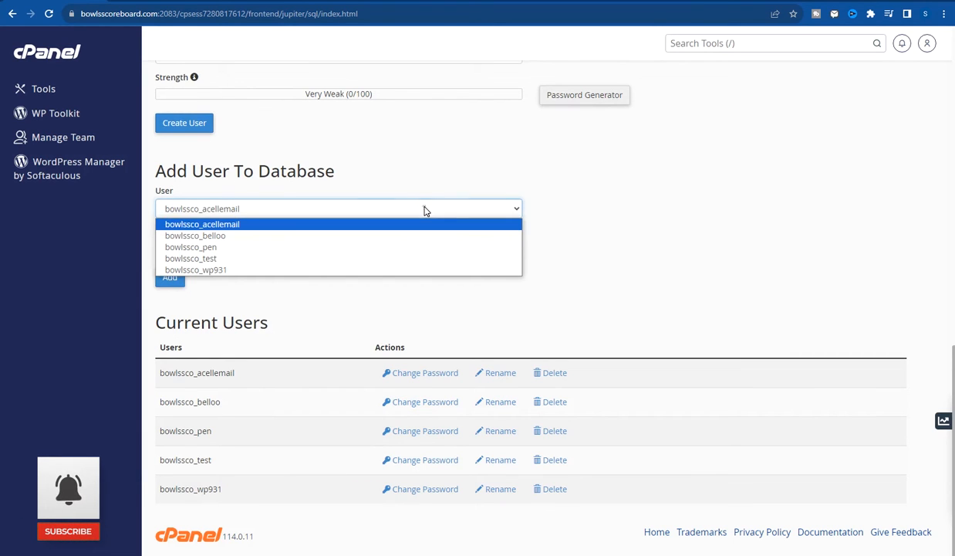
{"action": "left_click", "coordinate": [209, 259]}
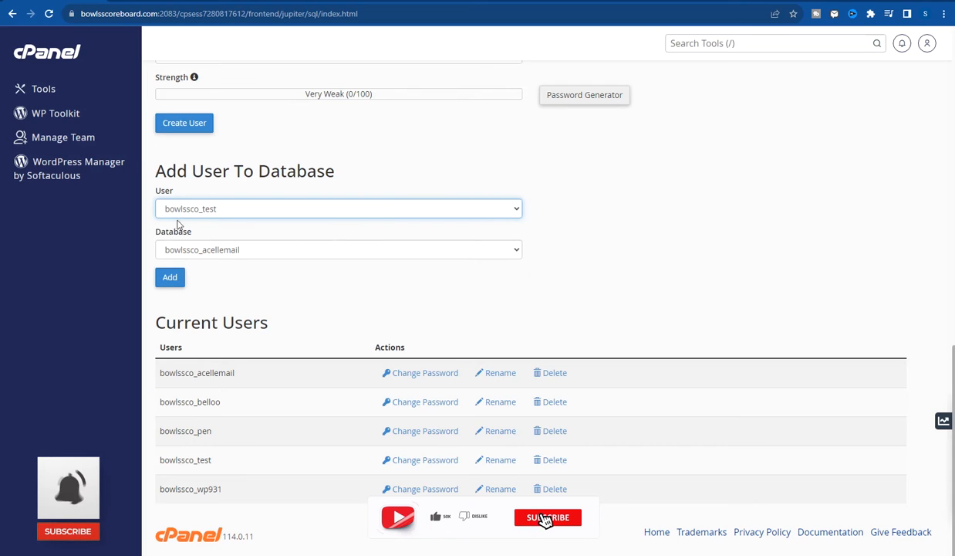
{"action": "left_click", "coordinate": [226, 210]}
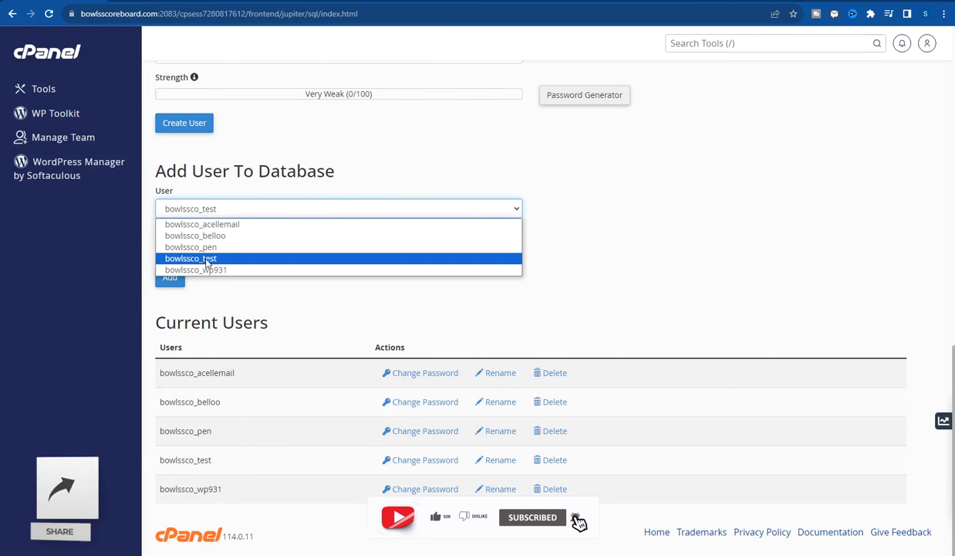
{"action": "left_click", "coordinate": [207, 259]}
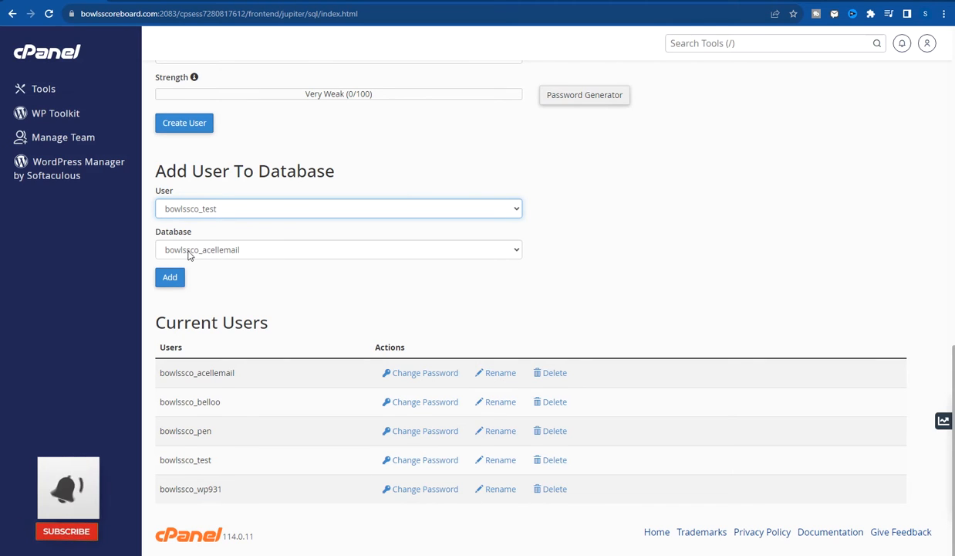
{"action": "left_click", "coordinate": [269, 252]}
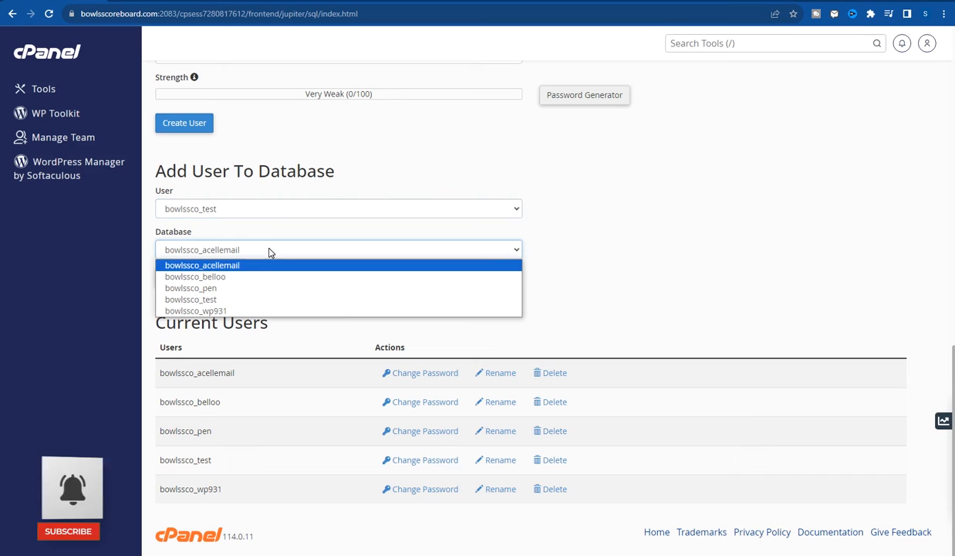
{"action": "left_click", "coordinate": [212, 301]}
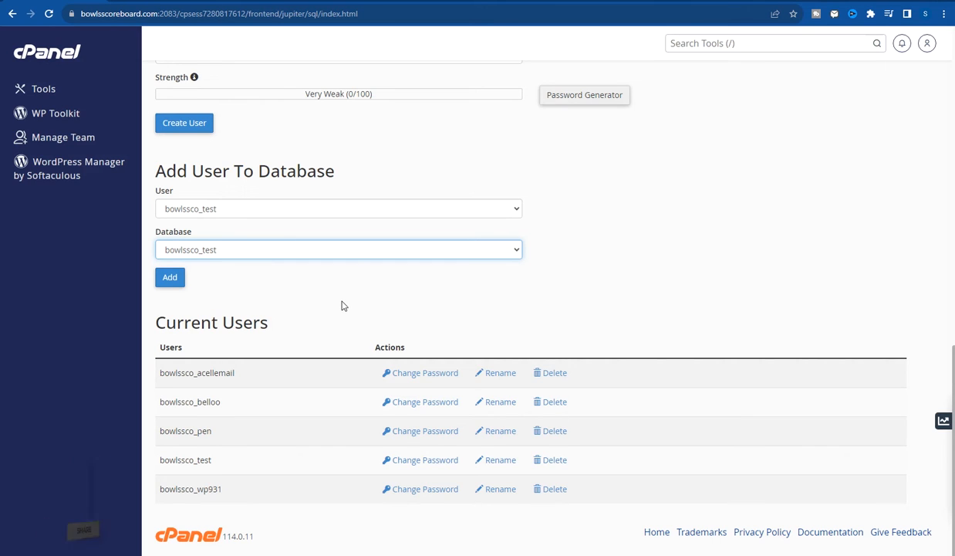
- Add the user to the database and save it with ALL PRIVILEGES granted
{"action": "left_click", "coordinate": [175, 285]}
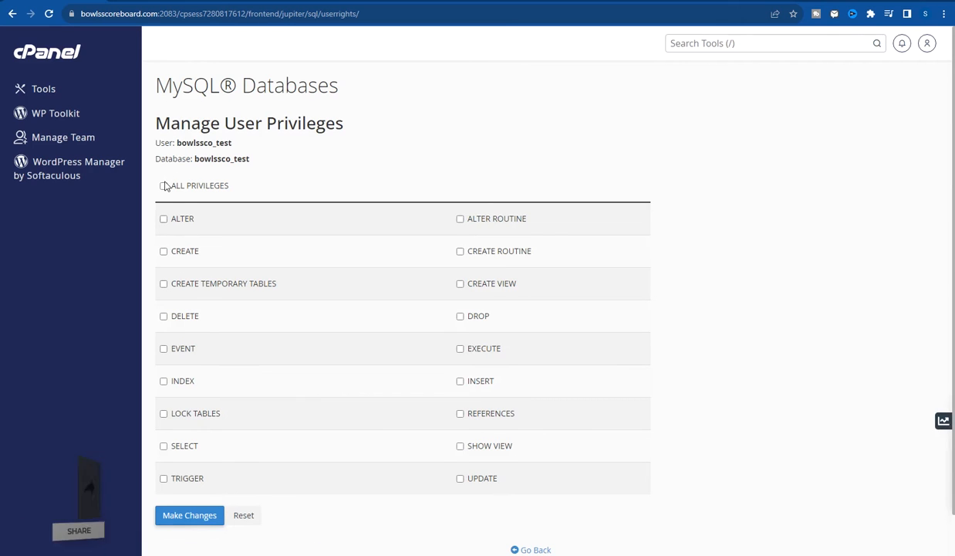
{"action": "left_click", "coordinate": [164, 187]}
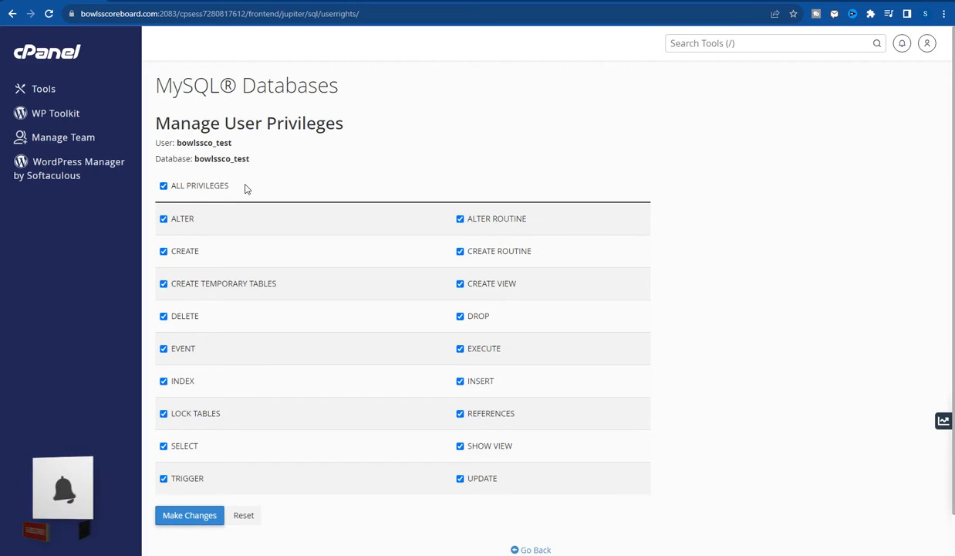
{"action": "left_click", "coordinate": [193, 519]}
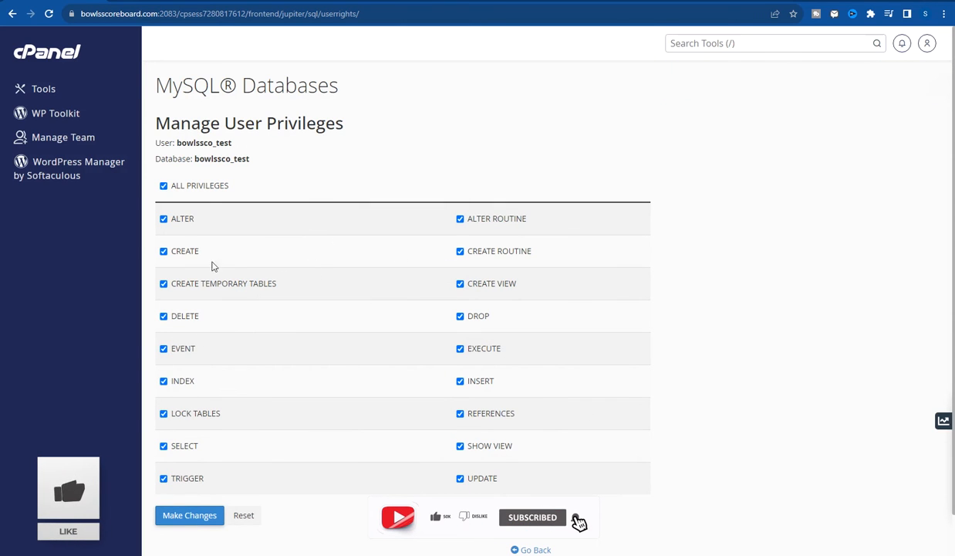
- Copy the User and Database lines from cPanel into the Notepad notes
{"action": "left_click_drag", "start_coordinate": [174, 142], "coordinate": [236, 162]}
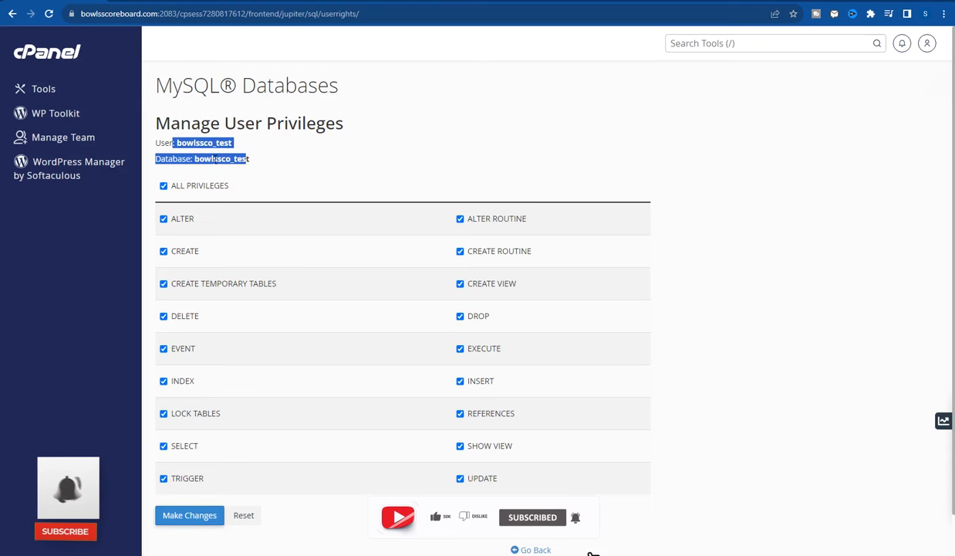
{"action": "left_click", "coordinate": [207, 159]}
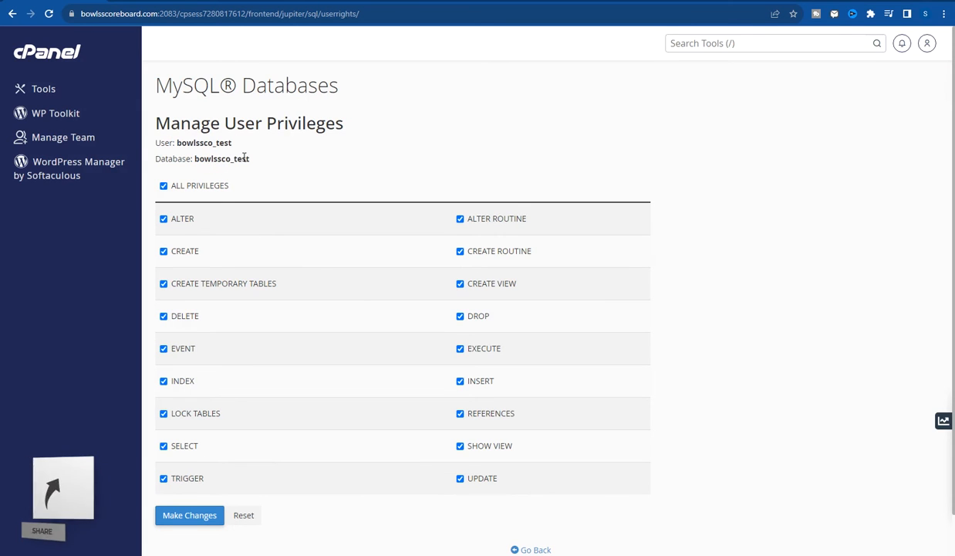
{"action": "left_click_drag", "start_coordinate": [261, 163], "coordinate": [164, 145]}
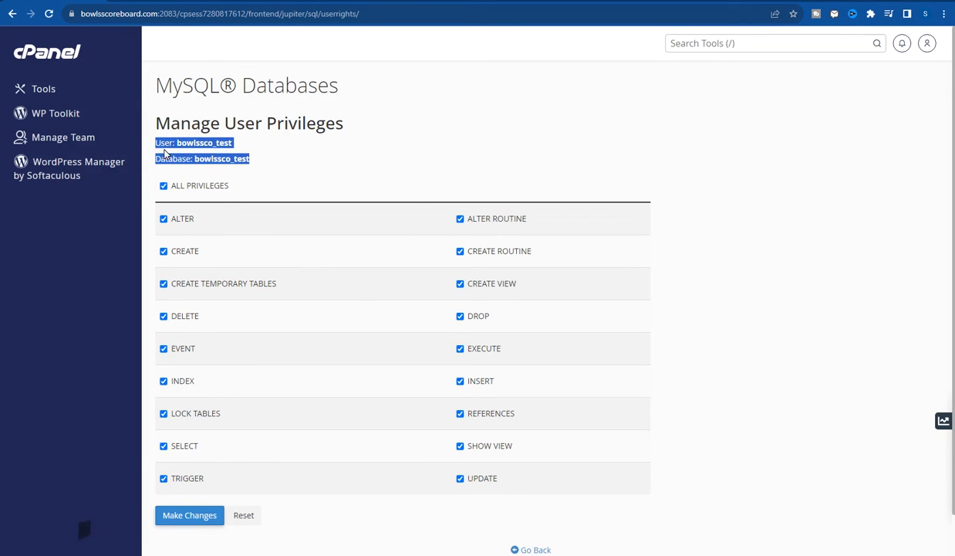
{"action": "right_click", "coordinate": [158, 144]}
{"action": "left_click", "coordinate": [189, 153]}
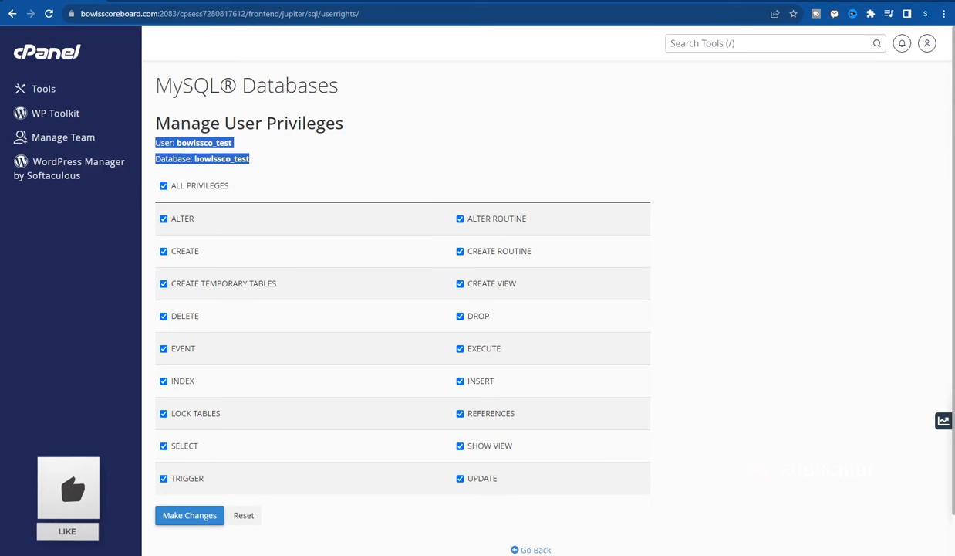
{"action": "key", "text": "alt+Tab"}
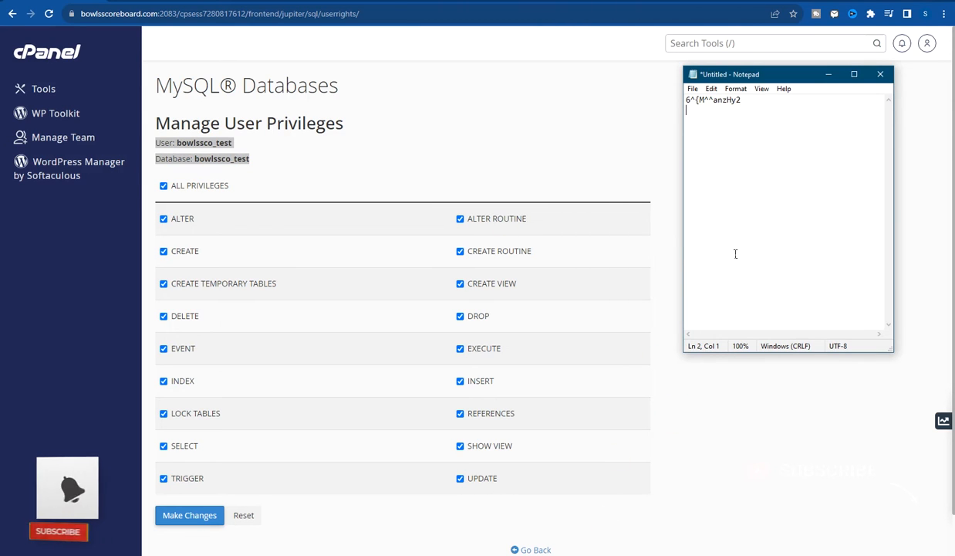
{"action": "type", "text": "User: bowlssco_test  Database: bowlssco_test"}
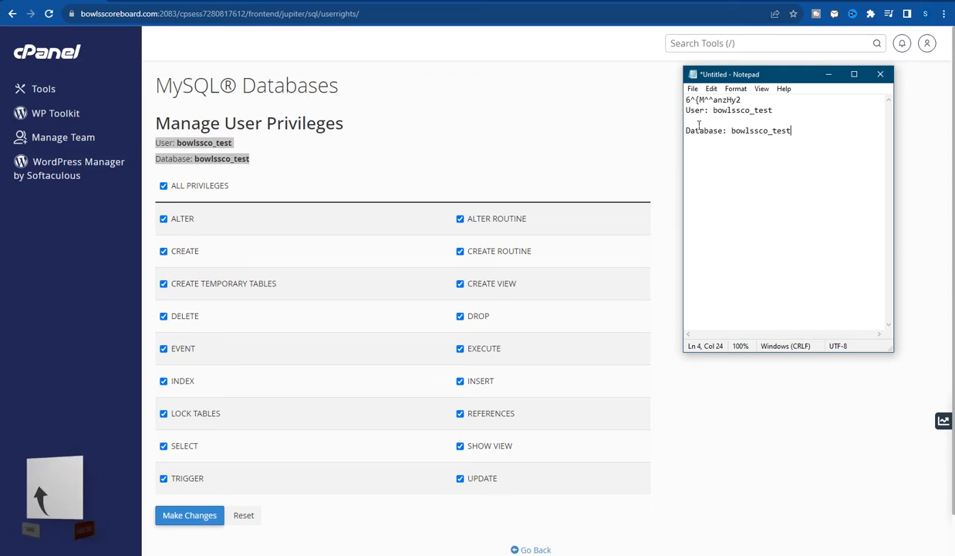
- Remove the blank line and label the password line 'pass:' in the notes
{"action": "left_click", "coordinate": [698, 121]}
{"action": "key", "text": "BackSpace"}
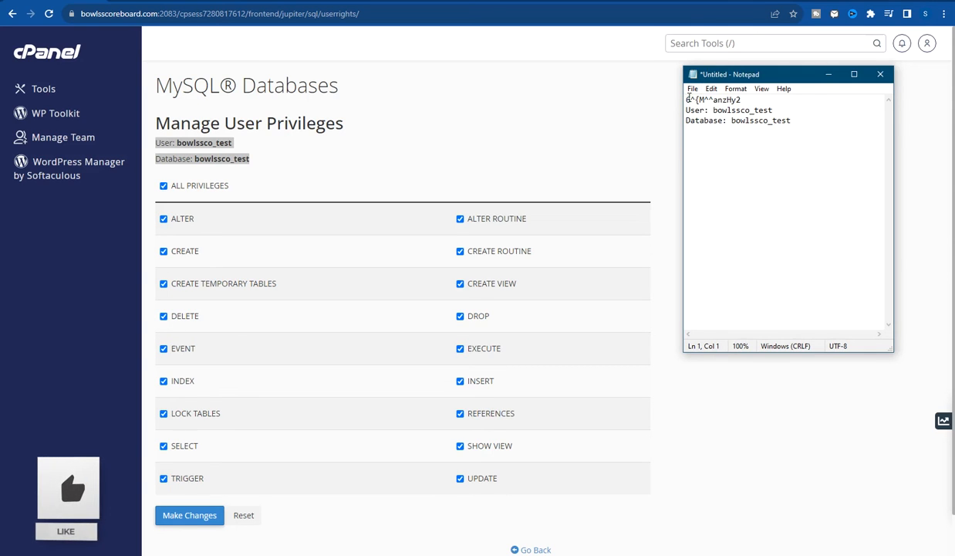
{"action": "type", "text": "pass"}
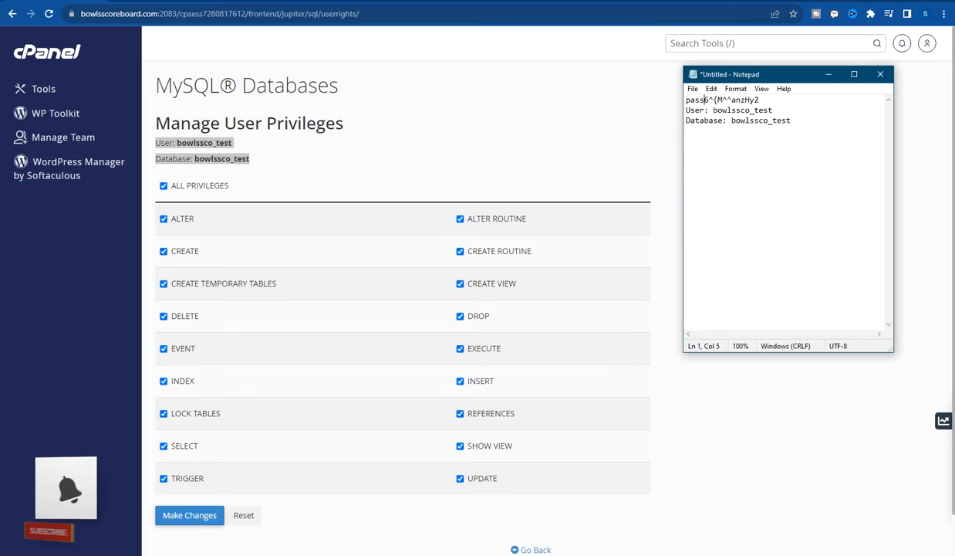
{"action": "type", "text": ":"}
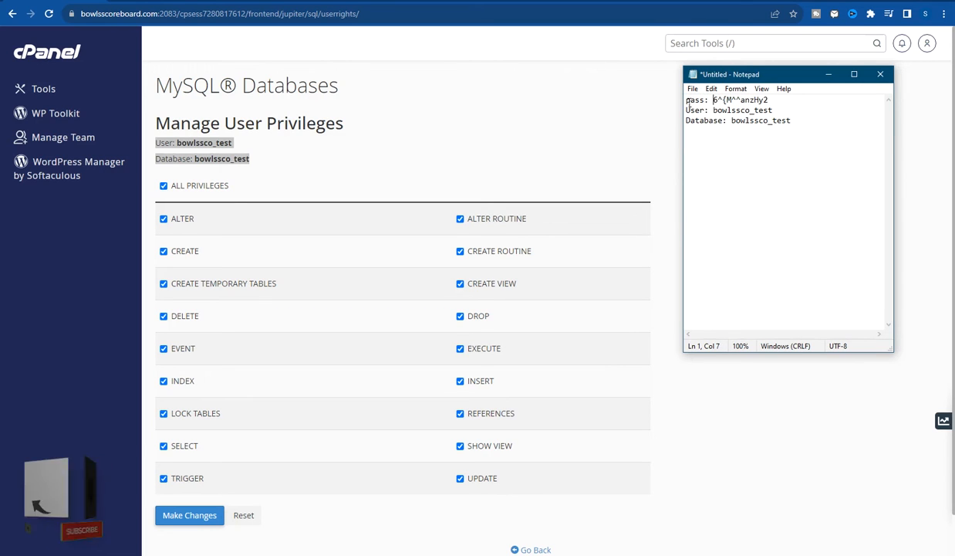
{"action": "left_click", "coordinate": [579, 107]}
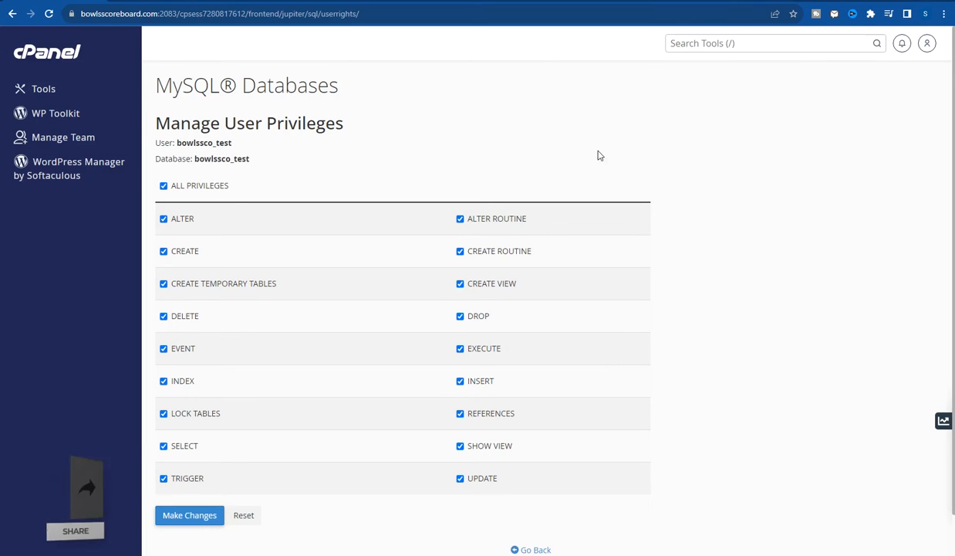
- Go back to MySQL Databases, then return to the cPanel Tools page
{"action": "scroll", "coordinate": [392, 346], "scroll_direction": "down", "scroll_amount": 1}
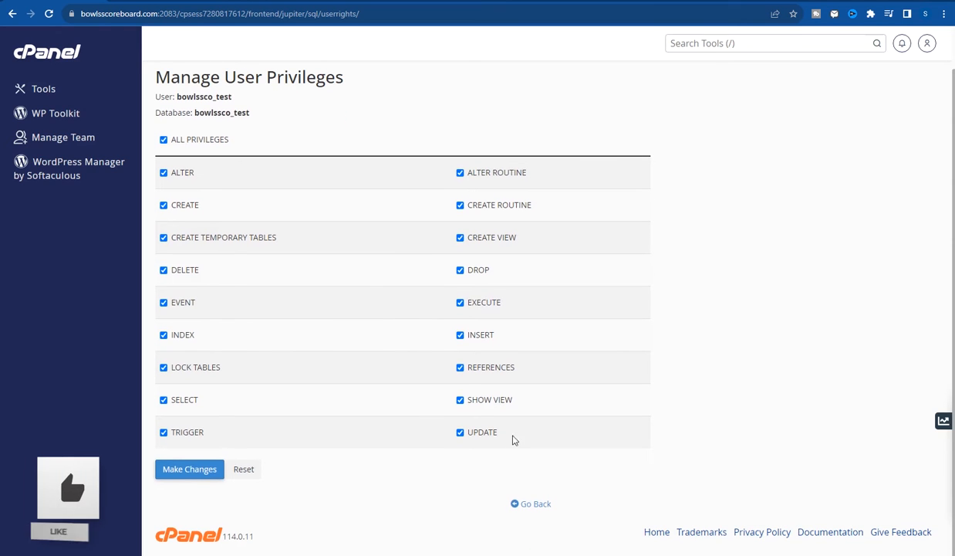
{"action": "left_click", "coordinate": [530, 500]}
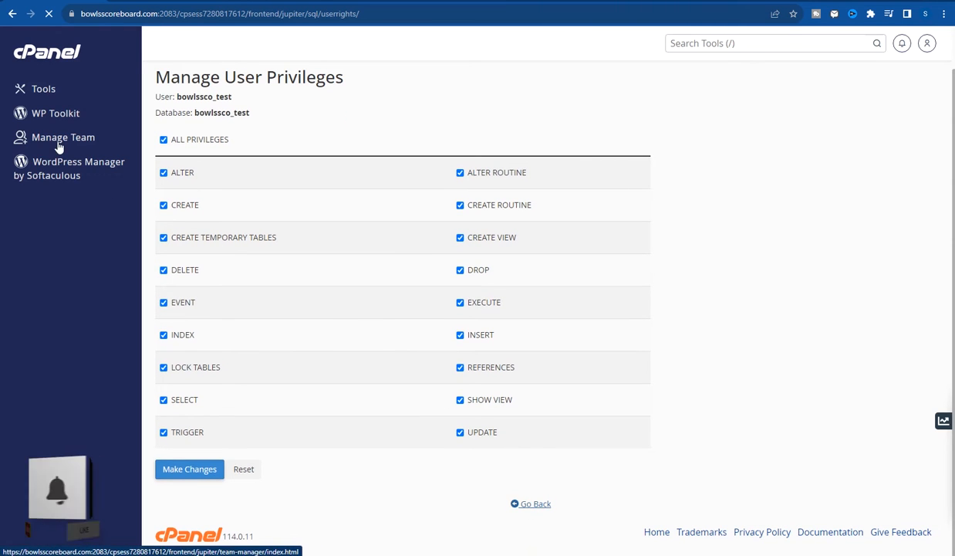
{"action": "scroll", "coordinate": [500, 366], "scroll_direction": "down", "scroll_amount": 15}
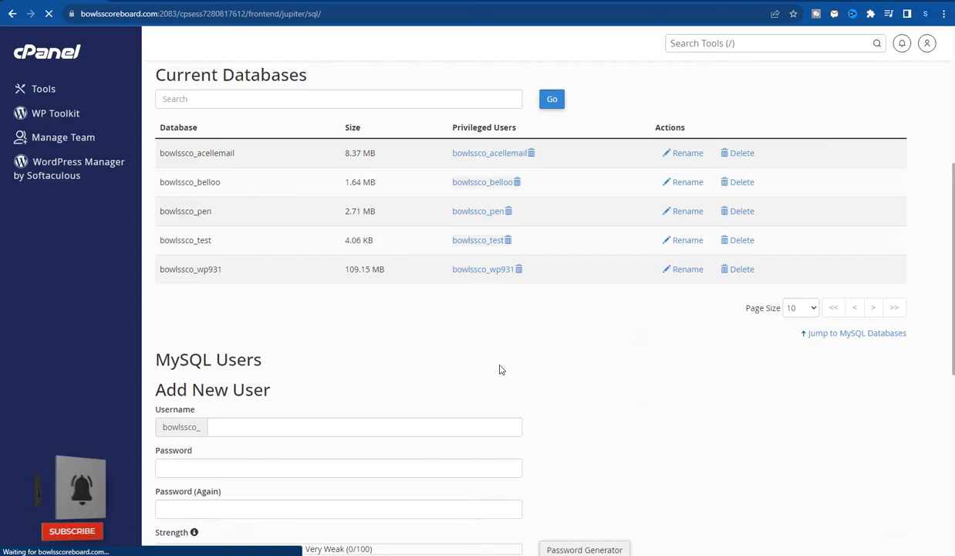
{"action": "scroll", "coordinate": [501, 359], "scroll_direction": "up", "scroll_amount": 15}
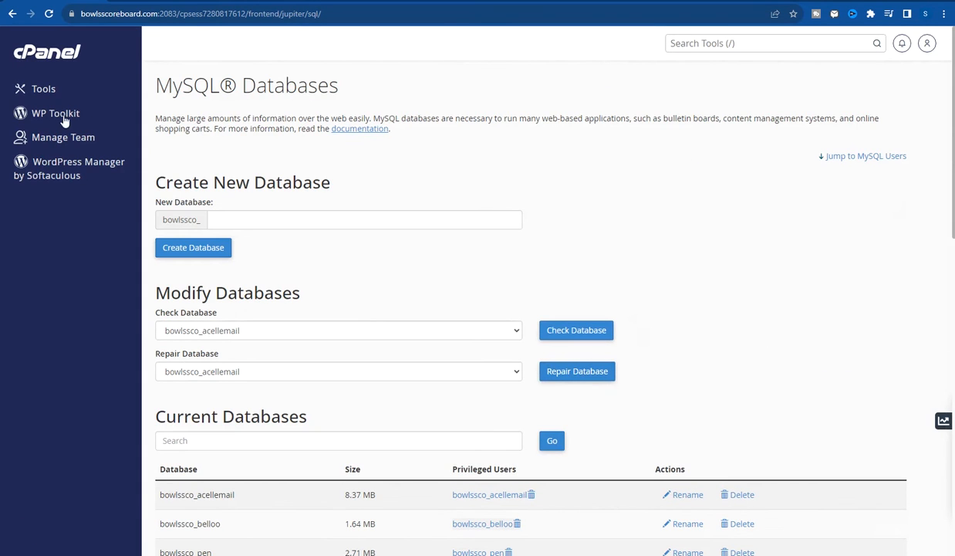
{"action": "left_click", "coordinate": [44, 91]}
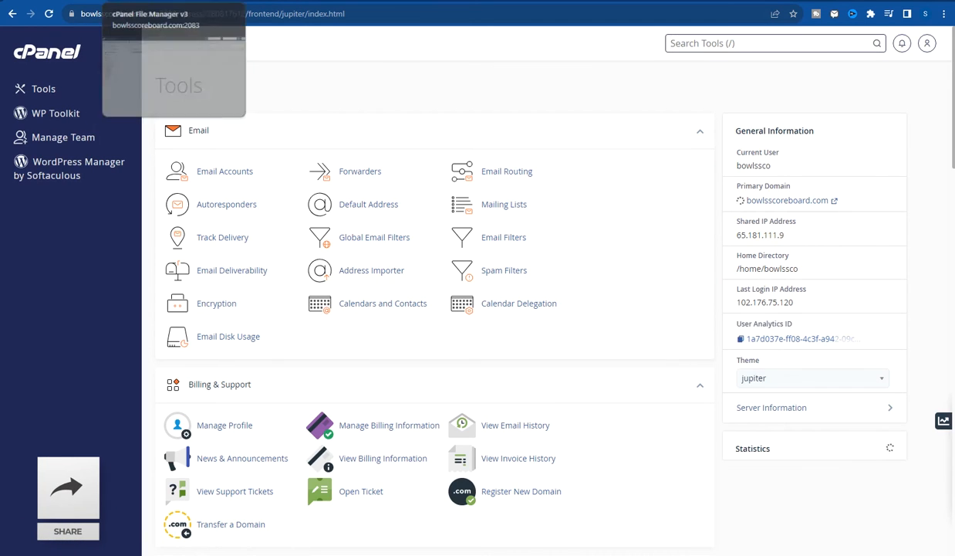
- Open public_html/test/install in File Manager and check dump.sql and index.php
{"action": "left_click", "coordinate": [173, 6]}
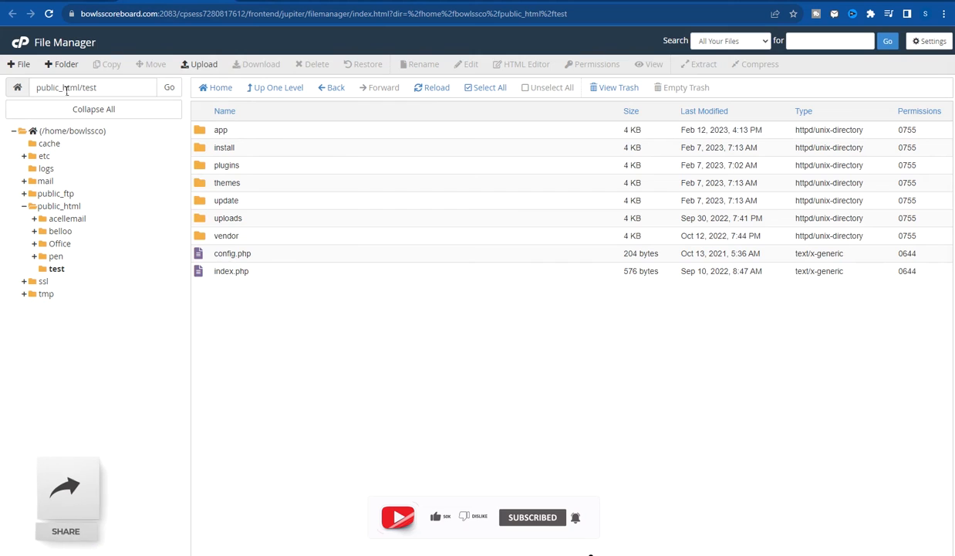
{"action": "left_click", "coordinate": [85, 88]}
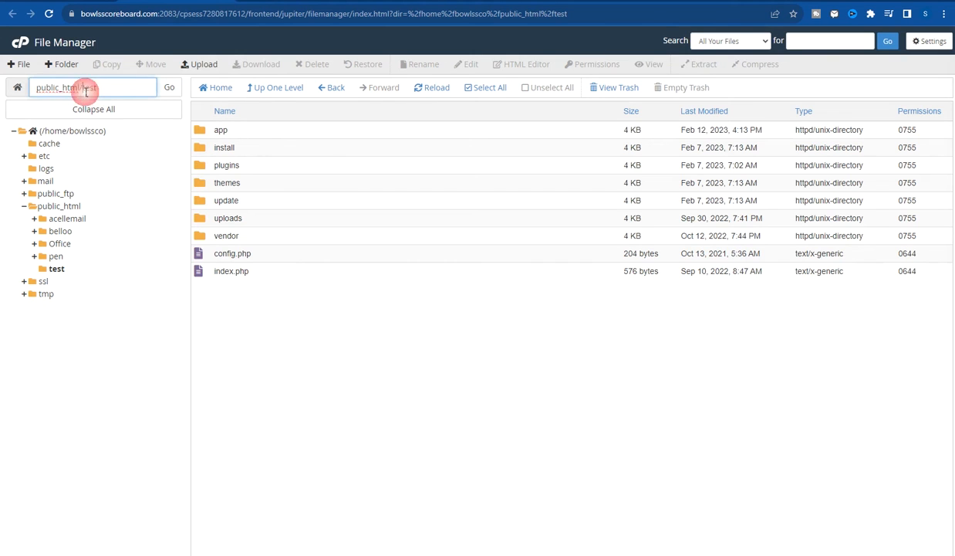
{"action": "double_click", "coordinate": [88, 87]}
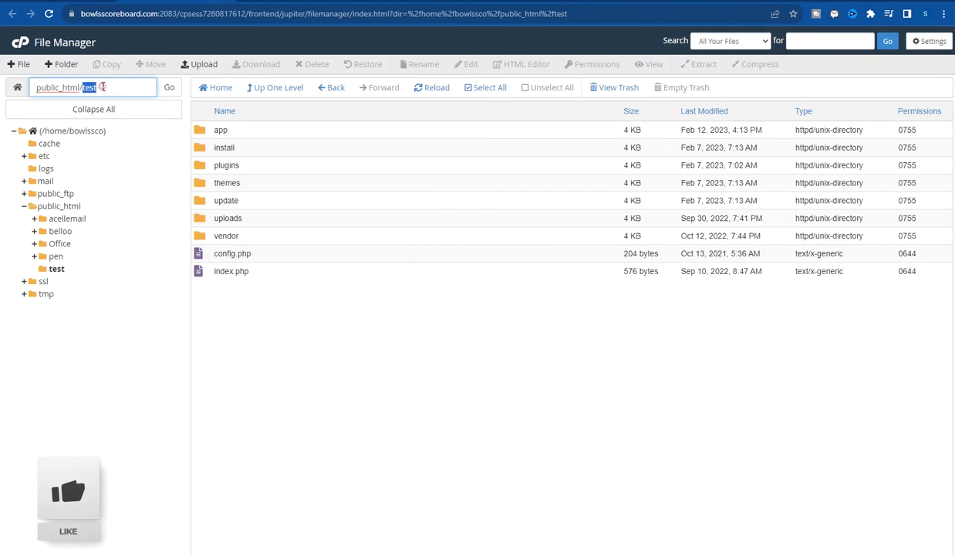
{"action": "left_click", "coordinate": [230, 287]}
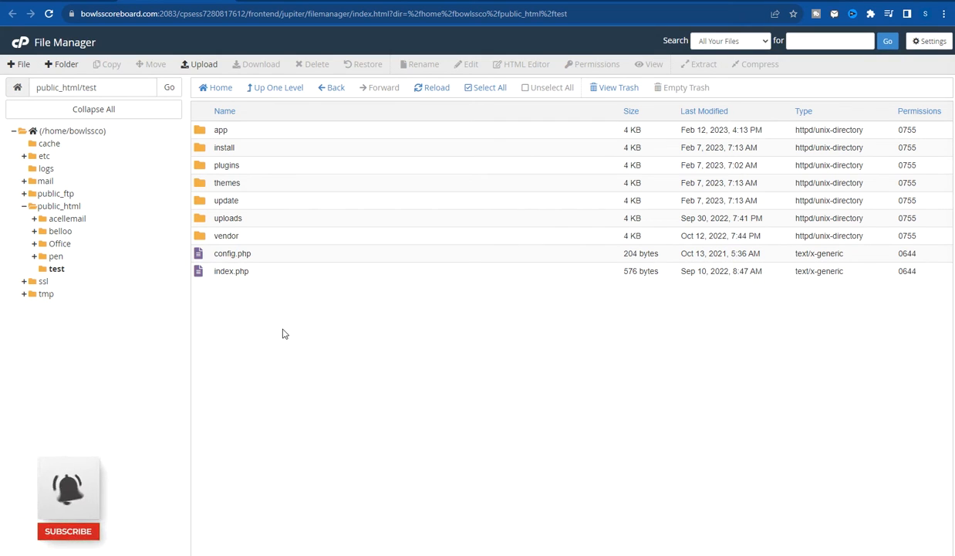
{"action": "double_click", "coordinate": [251, 150]}
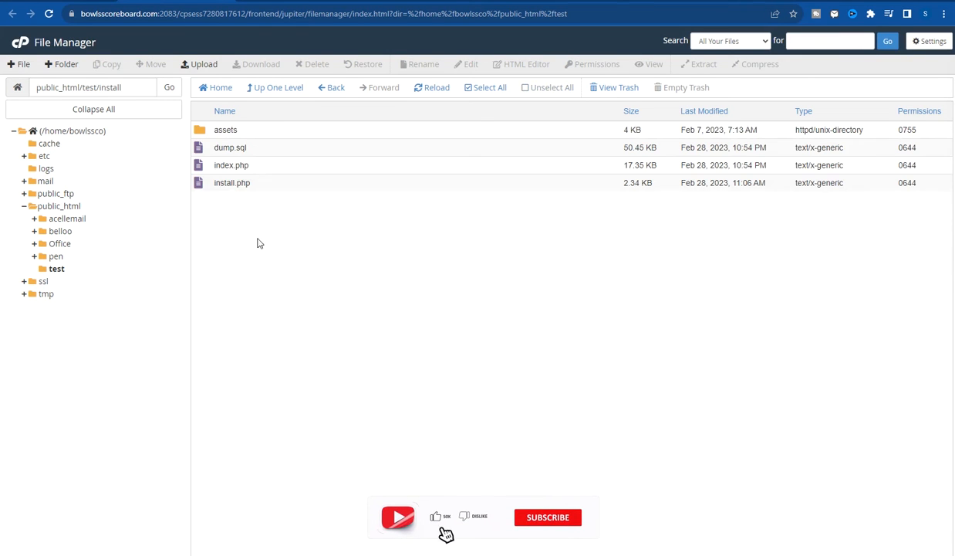
{"action": "left_click", "coordinate": [247, 150]}
{"action": "left_click", "coordinate": [244, 164]}
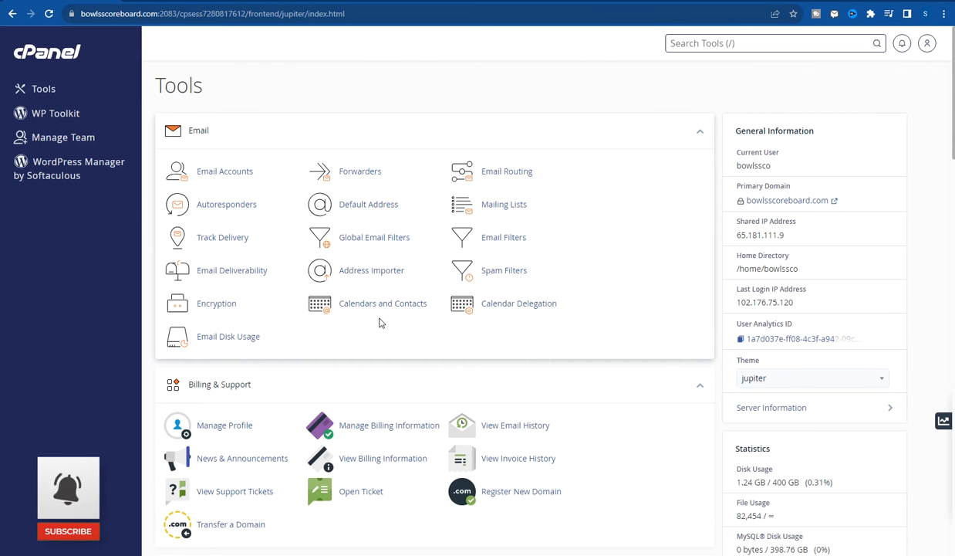
- Launch phpMyAdmin from the Databases section of the Tools page
{"action": "scroll", "coordinate": [379, 323], "scroll_direction": "down", "scroll_amount": 7}
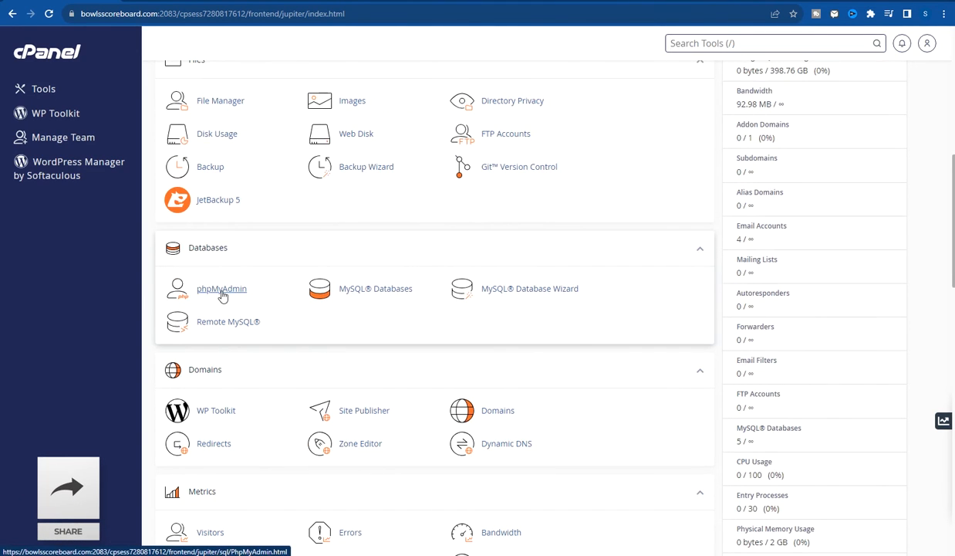
{"action": "left_click", "coordinate": [222, 290]}
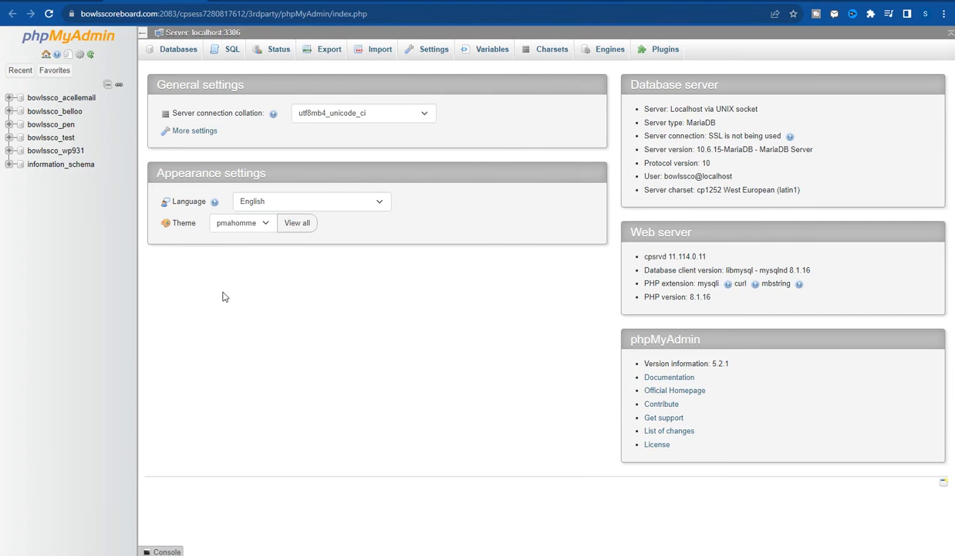
- Choose install/dump.sql as the file to import into the bowlssco_test database
{"action": "left_click", "coordinate": [49, 140]}
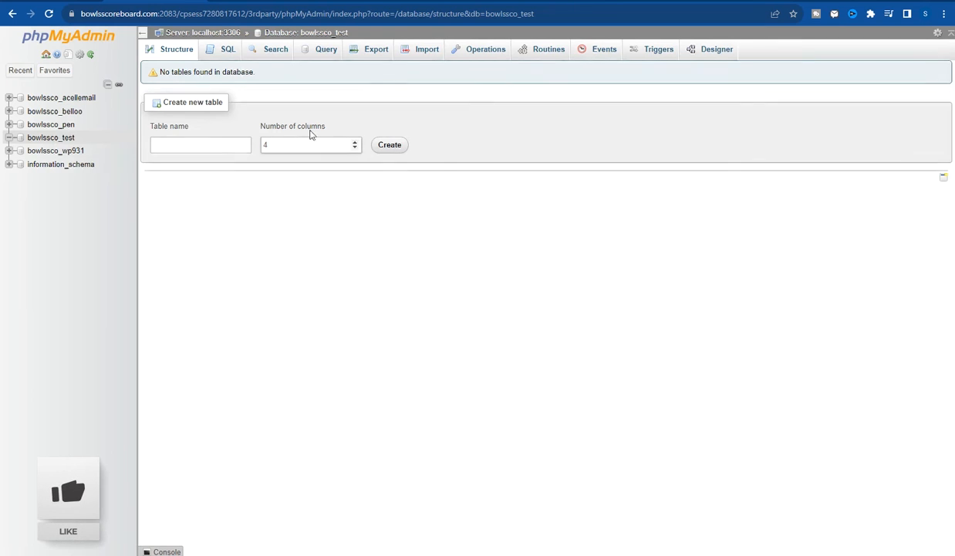
{"action": "left_click", "coordinate": [423, 51]}
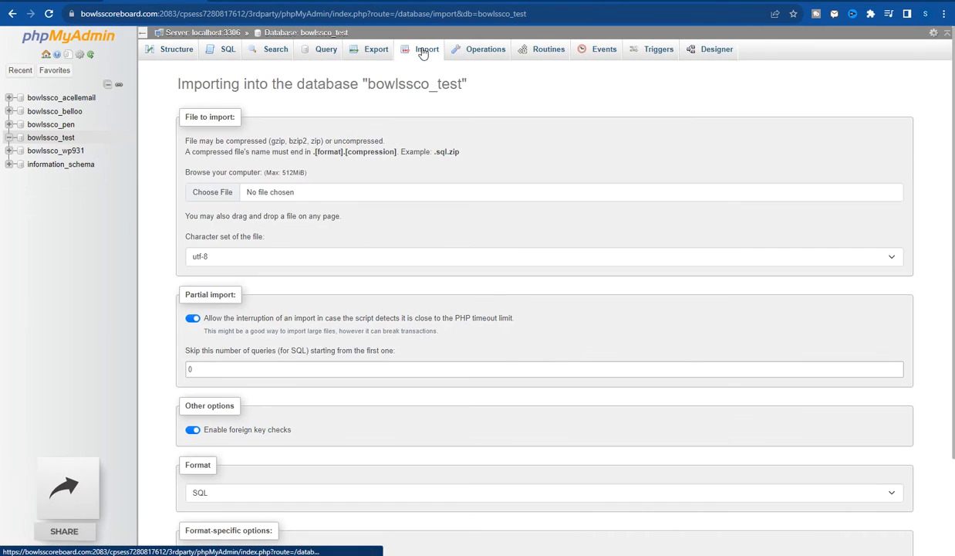
{"action": "left_click", "coordinate": [213, 193]}
{"action": "left_click", "coordinate": [213, 193]}
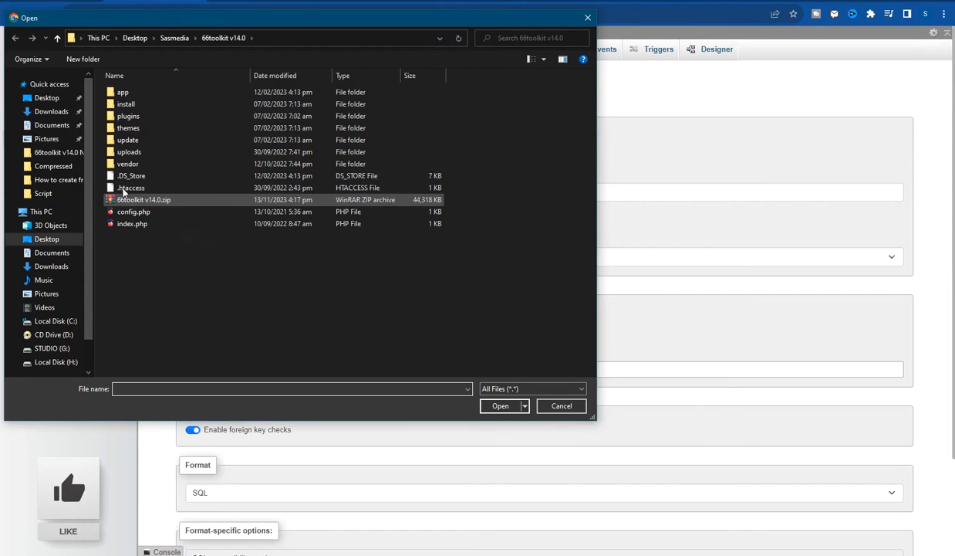
{"action": "left_click", "coordinate": [129, 105]}
{"action": "double_click", "coordinate": [131, 106]}
{"action": "left_click", "coordinate": [131, 105]}
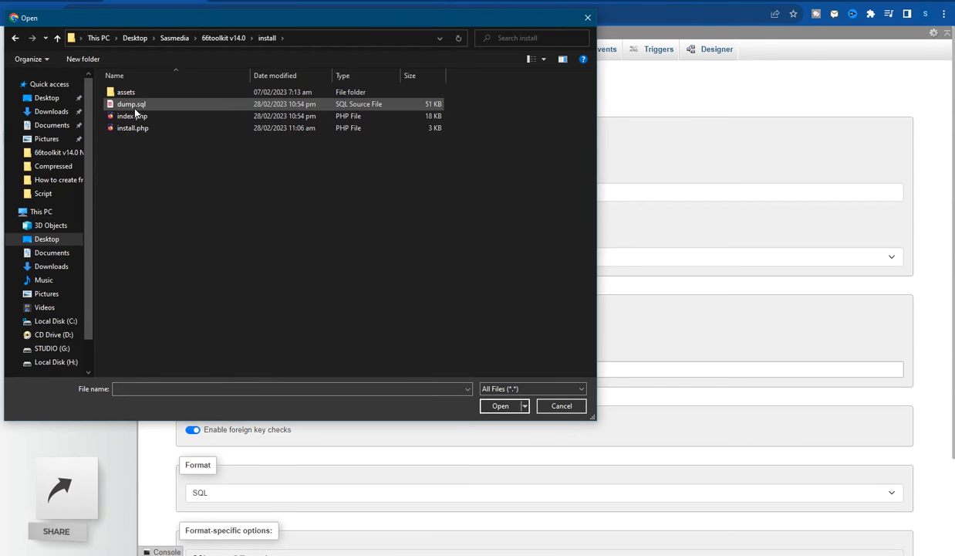
{"action": "left_click", "coordinate": [503, 406]}
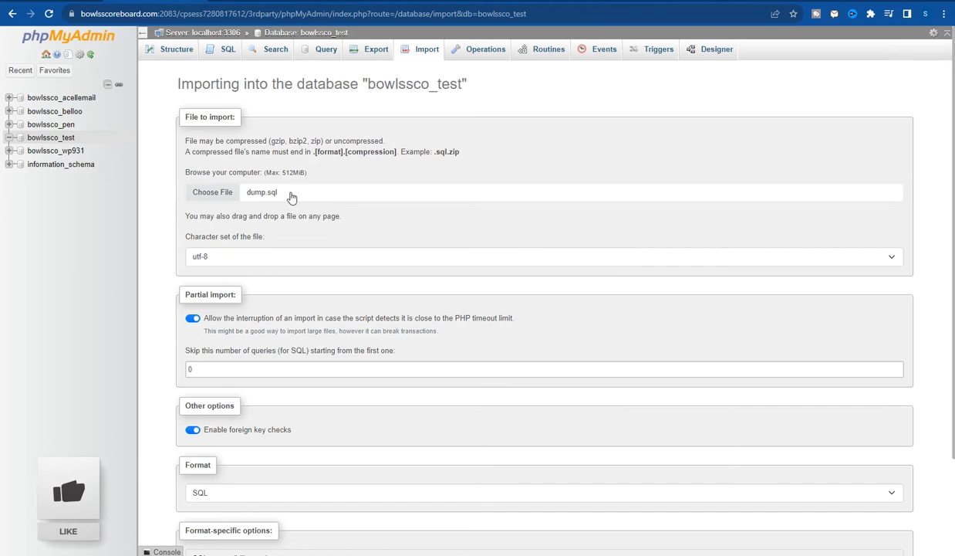
- Run the dump.sql import with SQL format and the default options
{"action": "scroll", "coordinate": [274, 203], "scroll_direction": "down", "scroll_amount": 1}
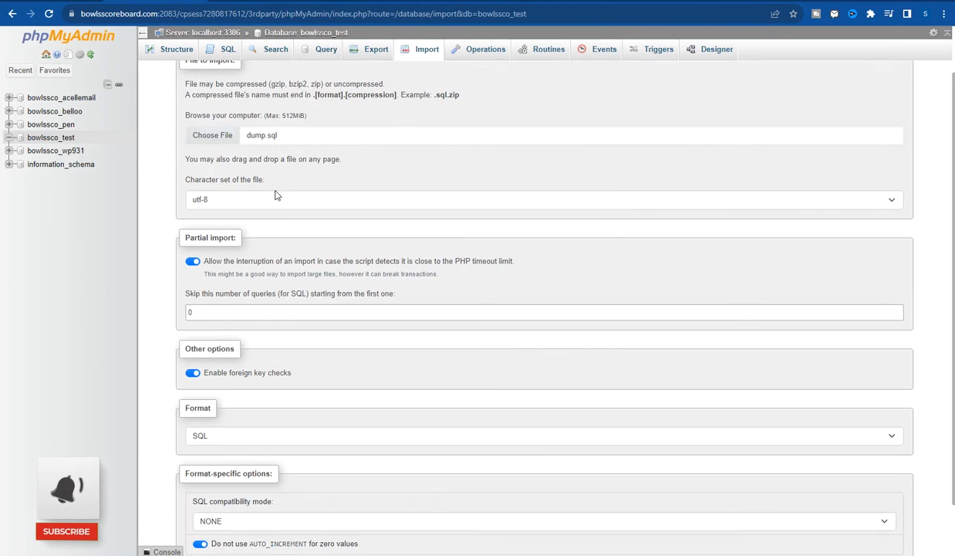
{"action": "scroll", "coordinate": [277, 143], "scroll_direction": "down", "scroll_amount": 1}
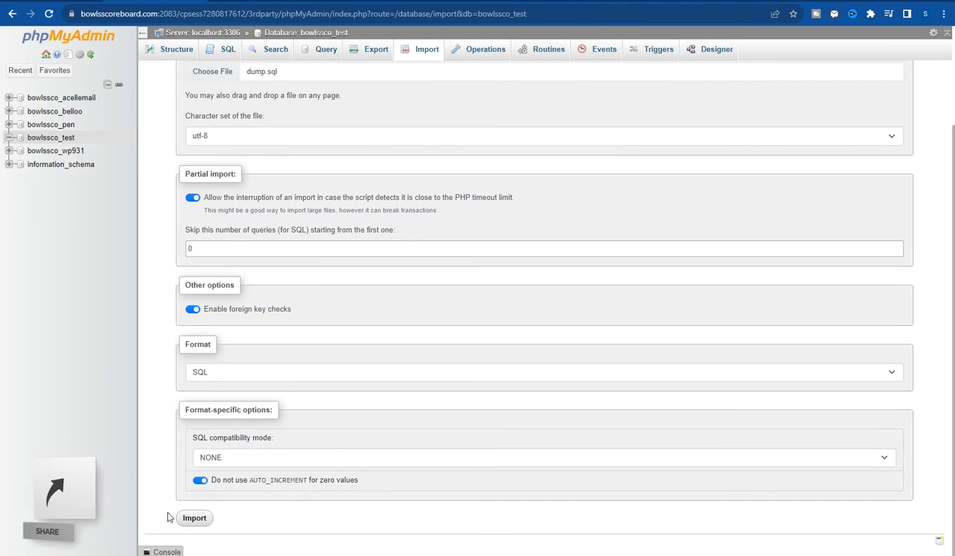
{"action": "left_click", "coordinate": [194, 519]}
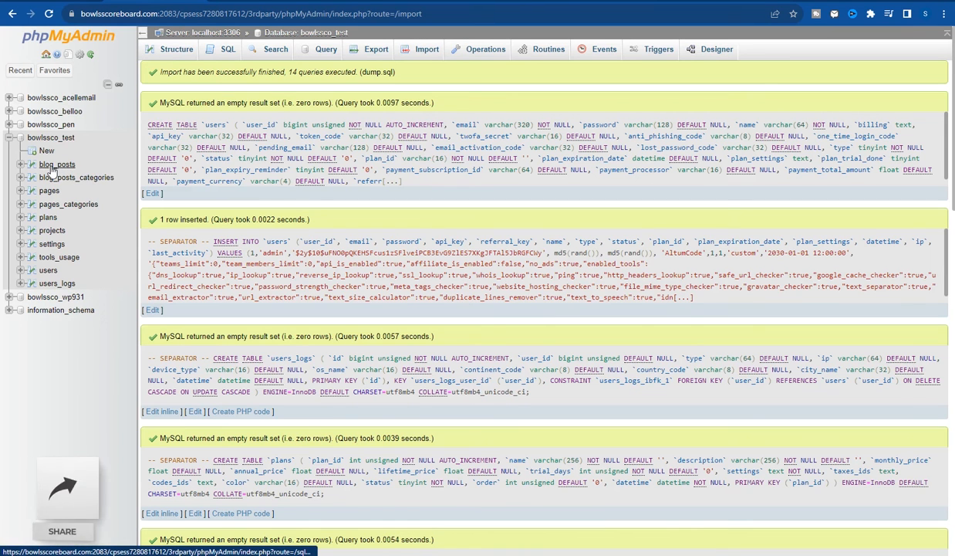
- Browse blog_posts, blog_posts_categories, pages, pages_categories, plans and projects, ending on the 35-row settings table
{"action": "left_click", "coordinate": [21, 165]}
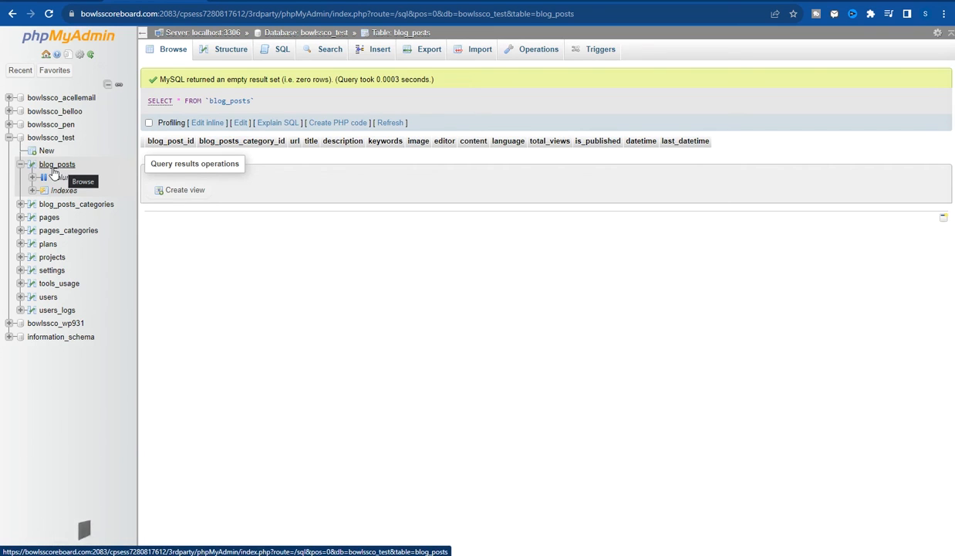
{"action": "left_click", "coordinate": [75, 207]}
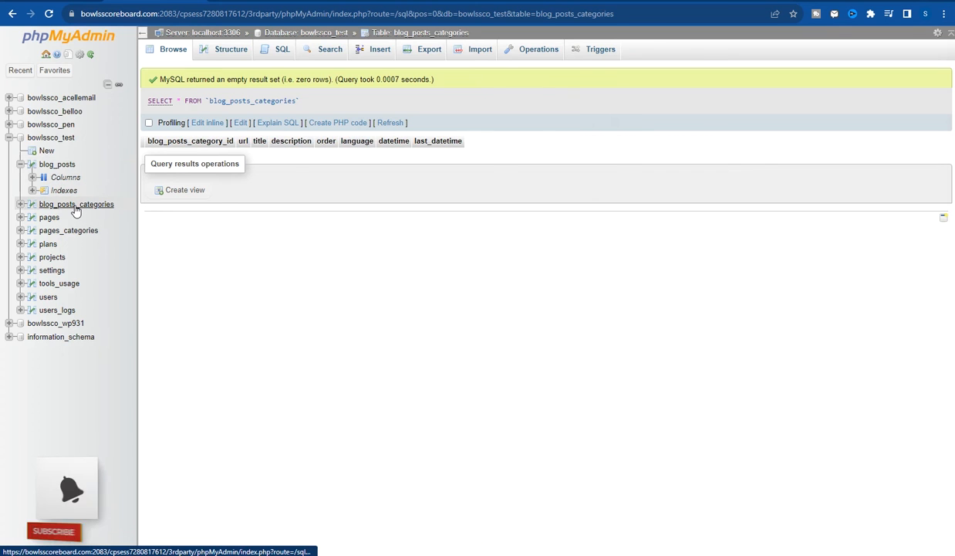
{"action": "left_click", "coordinate": [47, 218]}
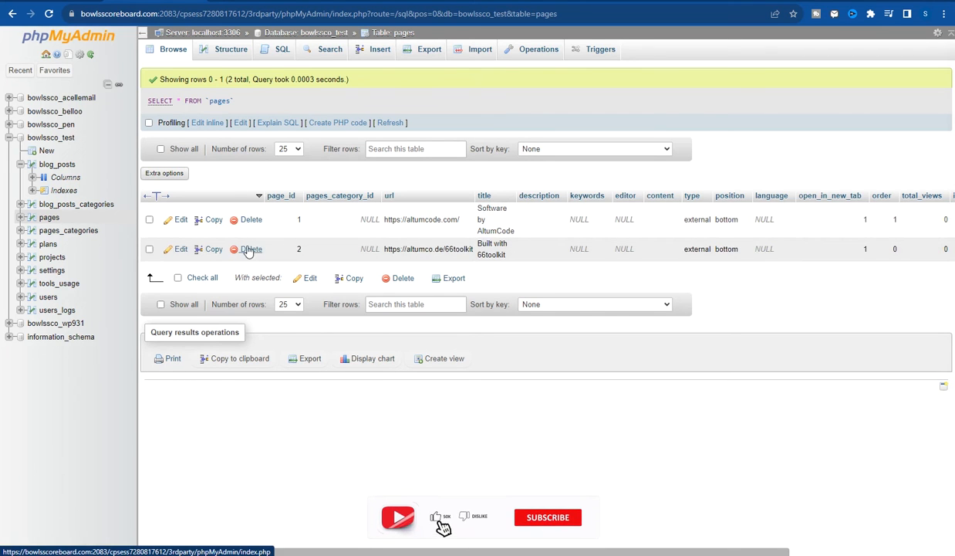
{"action": "left_click", "coordinate": [68, 230]}
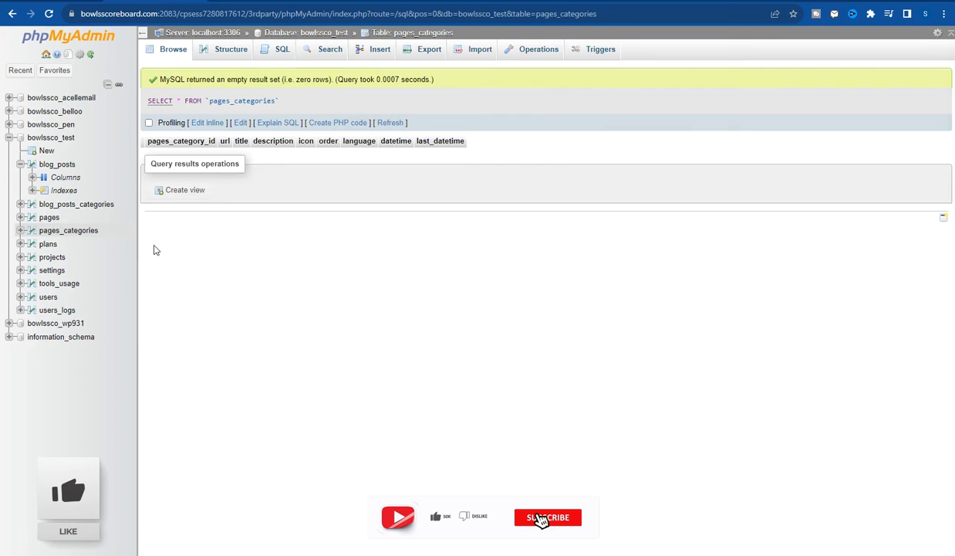
{"action": "left_click", "coordinate": [48, 245]}
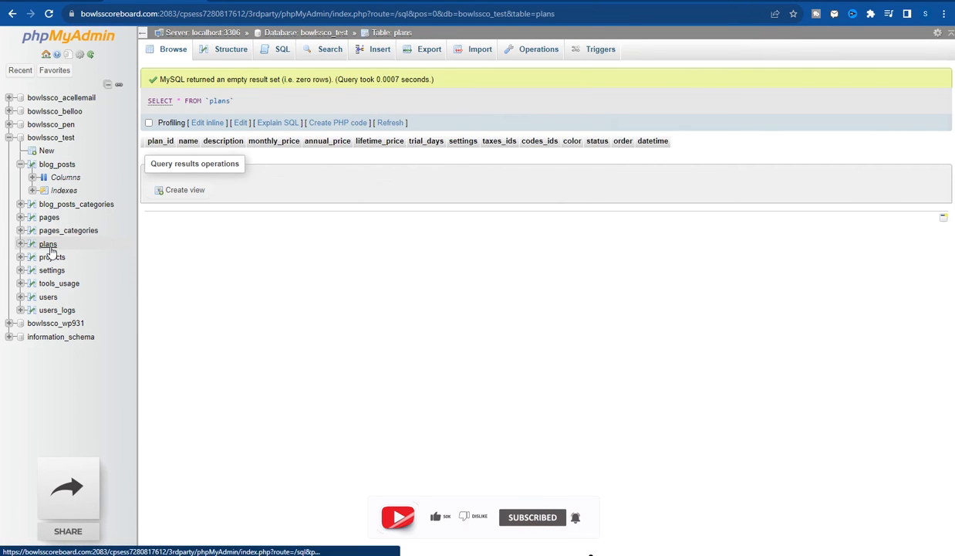
{"action": "left_click", "coordinate": [60, 259]}
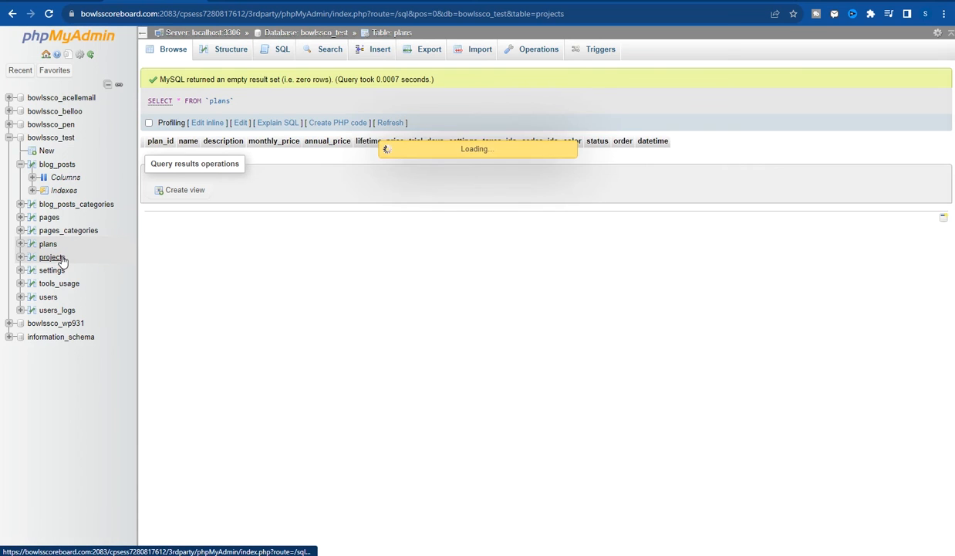
{"action": "left_click", "coordinate": [52, 271]}
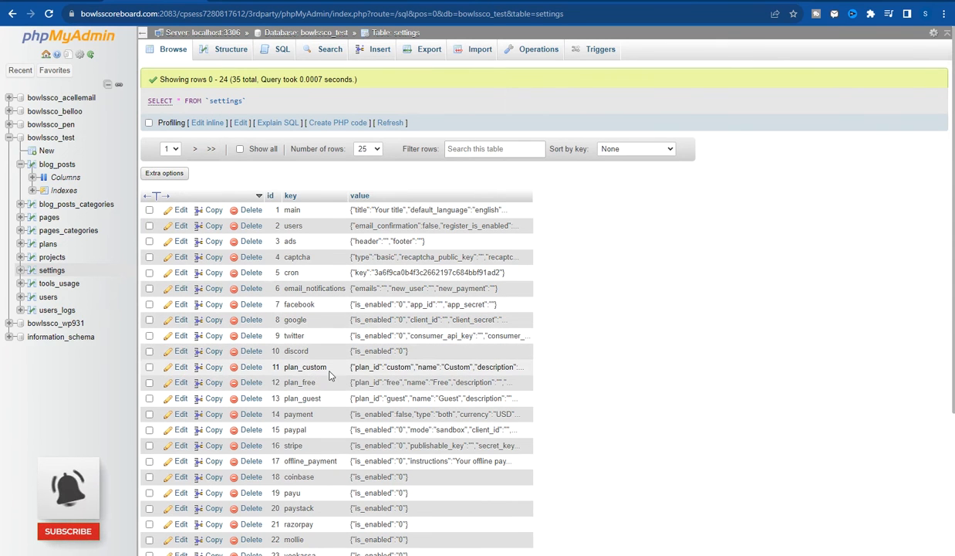
{"action": "scroll", "coordinate": [348, 378], "scroll_direction": "down", "scroll_amount": 3}
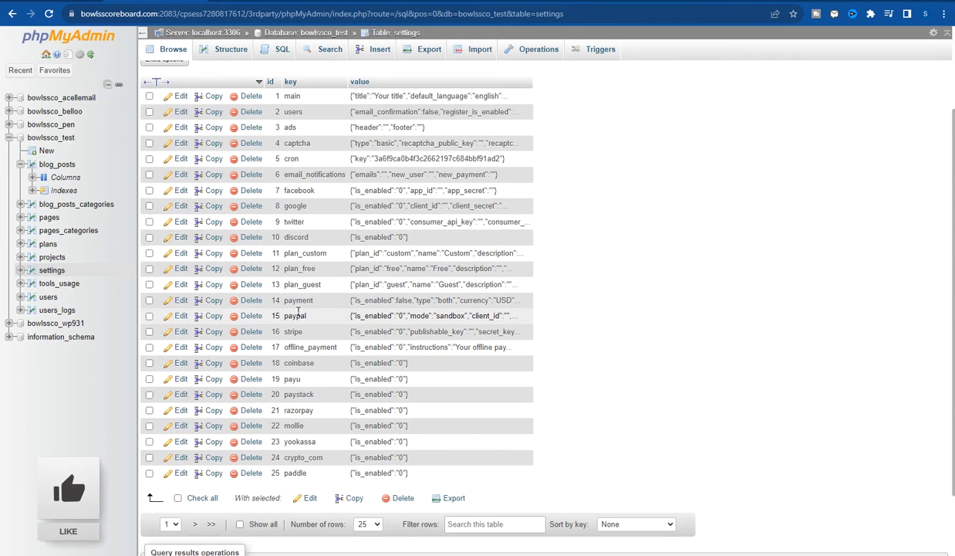
{"action": "scroll", "coordinate": [297, 312], "scroll_direction": "down", "scroll_amount": 1}
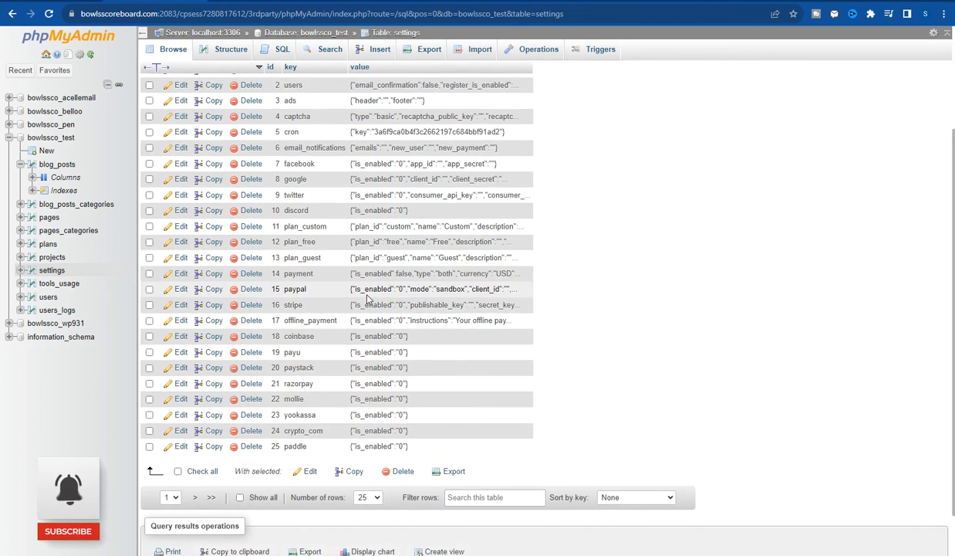
{"action": "scroll", "coordinate": [372, 263], "scroll_direction": "up", "scroll_amount": 3}
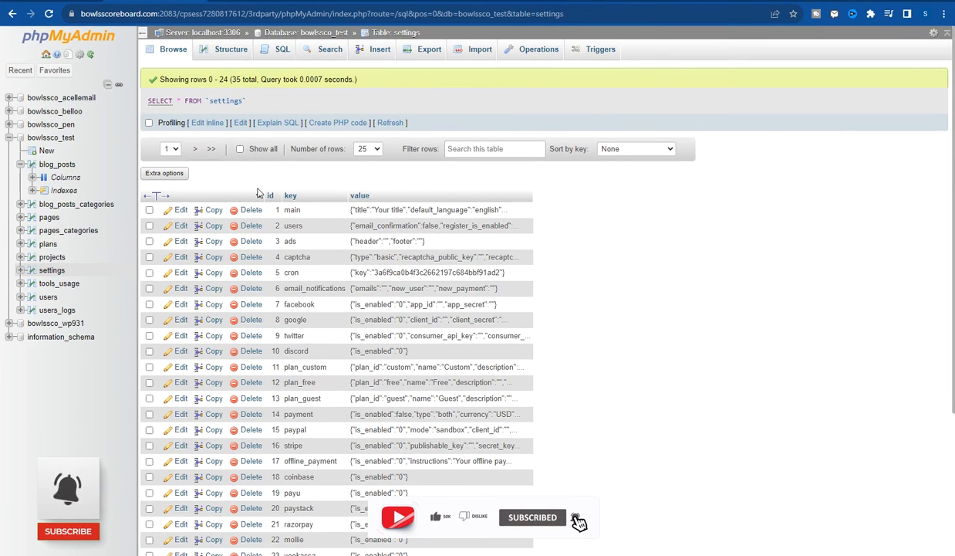
- Tick all ten bowlssco_test tables, from blog_posts through users_logs, on the Structure page
{"action": "left_click", "coordinate": [45, 141]}
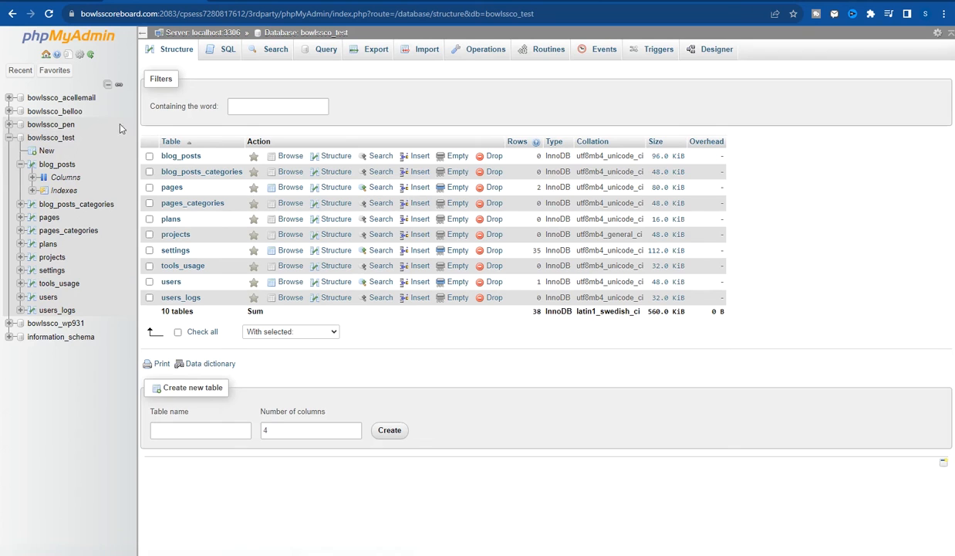
{"action": "left_click", "coordinate": [149, 156]}
{"action": "left_click", "coordinate": [149, 171]}
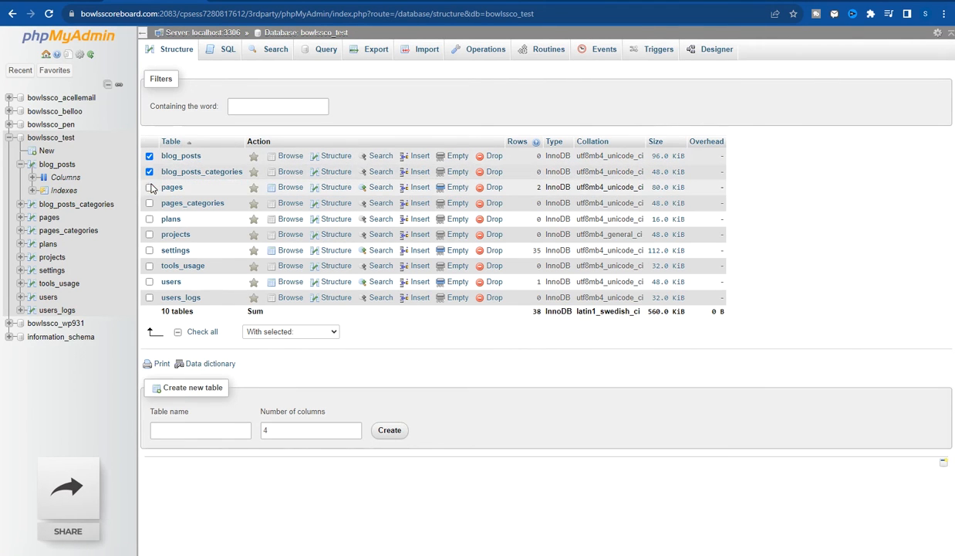
{"action": "left_click", "coordinate": [150, 187]}
{"action": "left_click", "coordinate": [150, 203]}
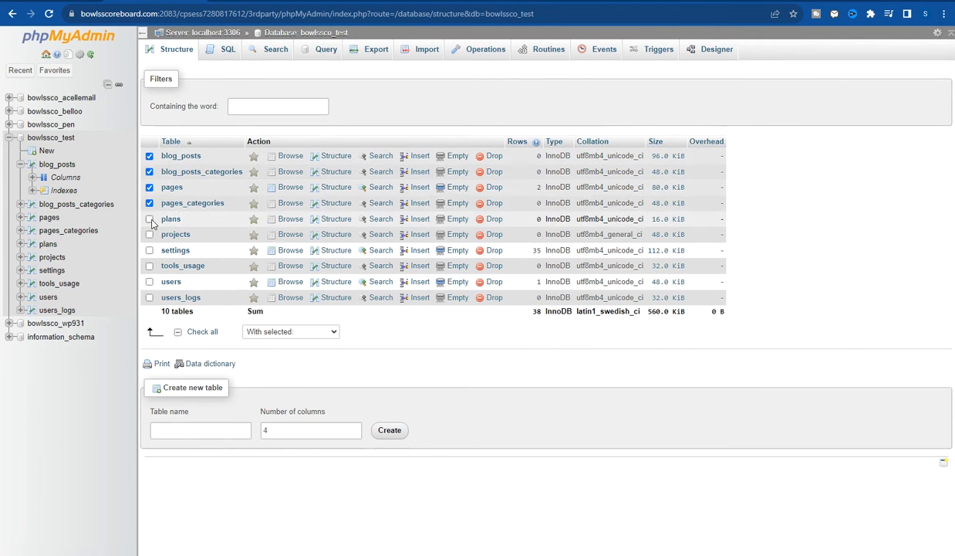
{"action": "left_click", "coordinate": [149, 219]}
{"action": "left_click", "coordinate": [149, 235]}
{"action": "left_click", "coordinate": [150, 250]}
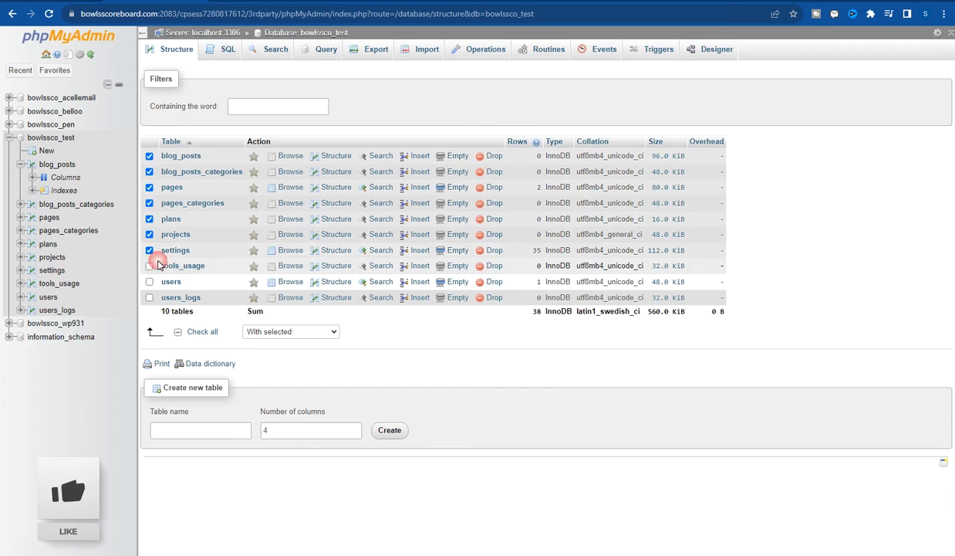
{"action": "left_click", "coordinate": [149, 266]}
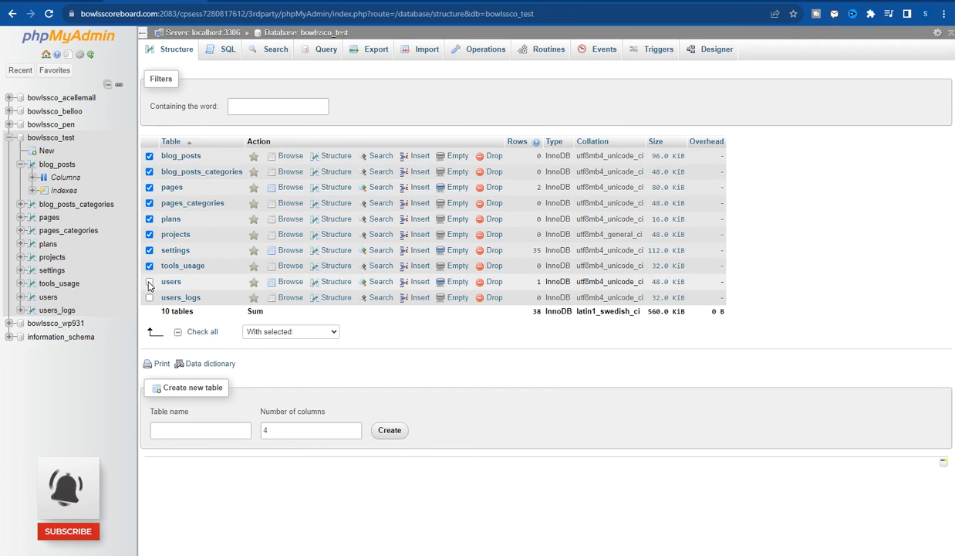
{"action": "left_click", "coordinate": [150, 281]}
{"action": "left_click", "coordinate": [150, 298]}
- Drop the ticked tables with With selected > Drop, leaving only users after a #1451 error
{"action": "left_click", "coordinate": [307, 331]}
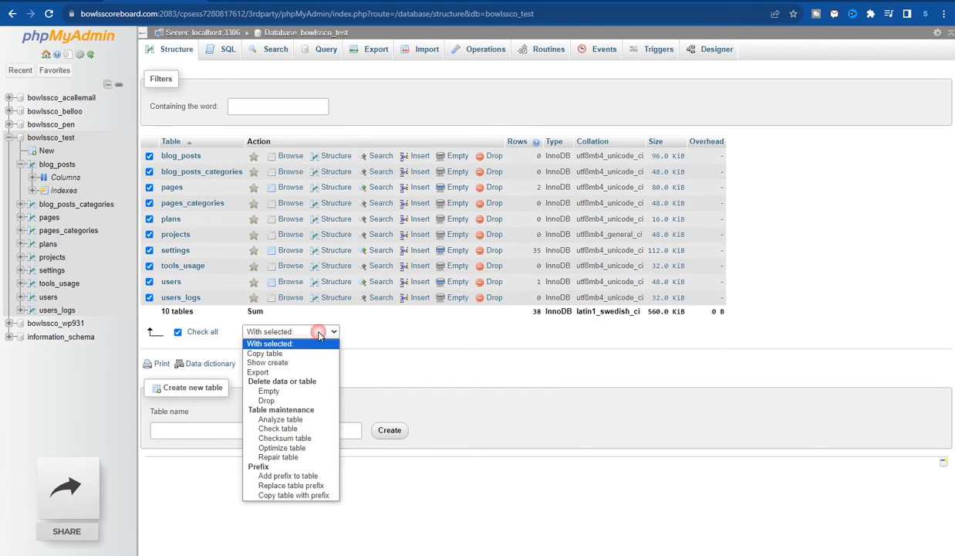
{"action": "left_click", "coordinate": [303, 333]}
{"action": "left_click", "coordinate": [303, 333]}
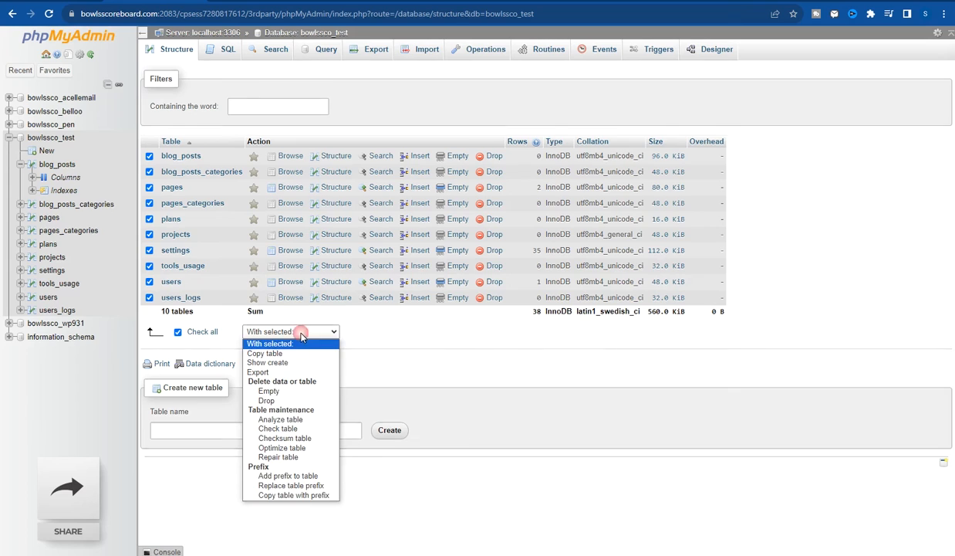
{"action": "left_click", "coordinate": [283, 402]}
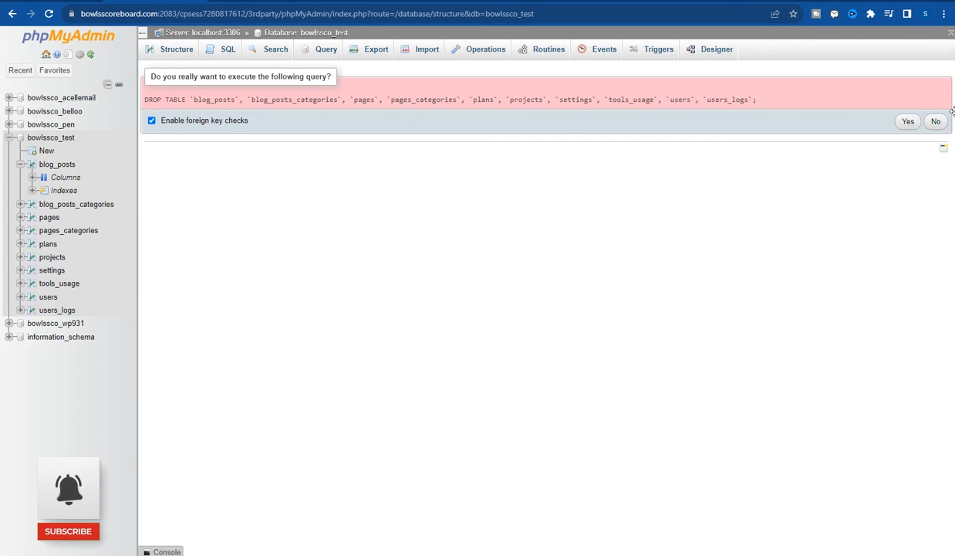
{"action": "left_click", "coordinate": [911, 123]}
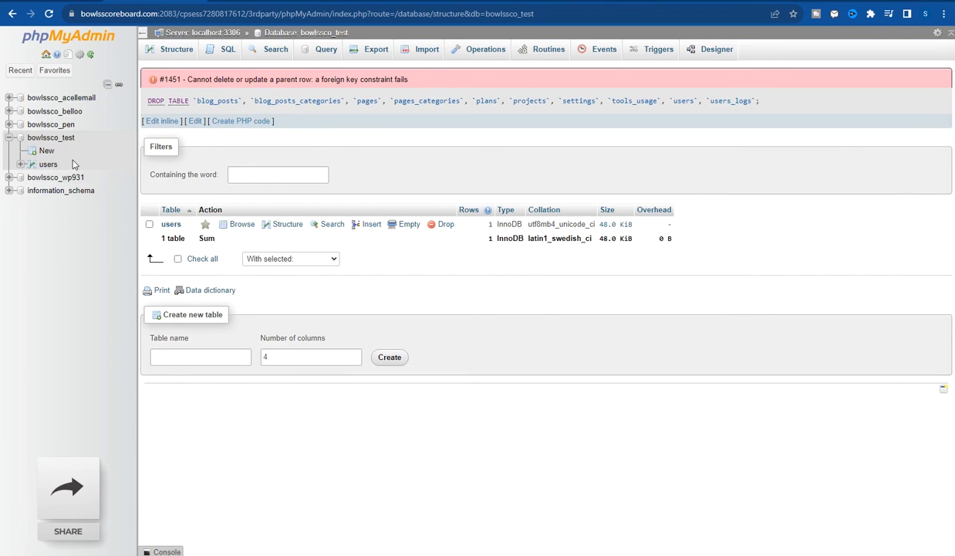
{"action": "left_click", "coordinate": [48, 165]}
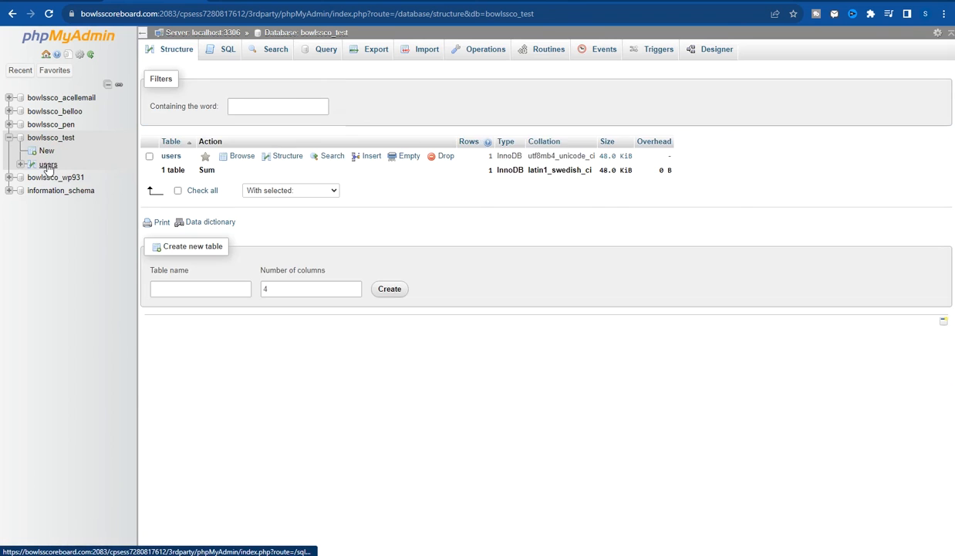
- View the users table's single admin row, then return to the bowlssco_test table list
{"action": "left_click", "coordinate": [54, 166]}
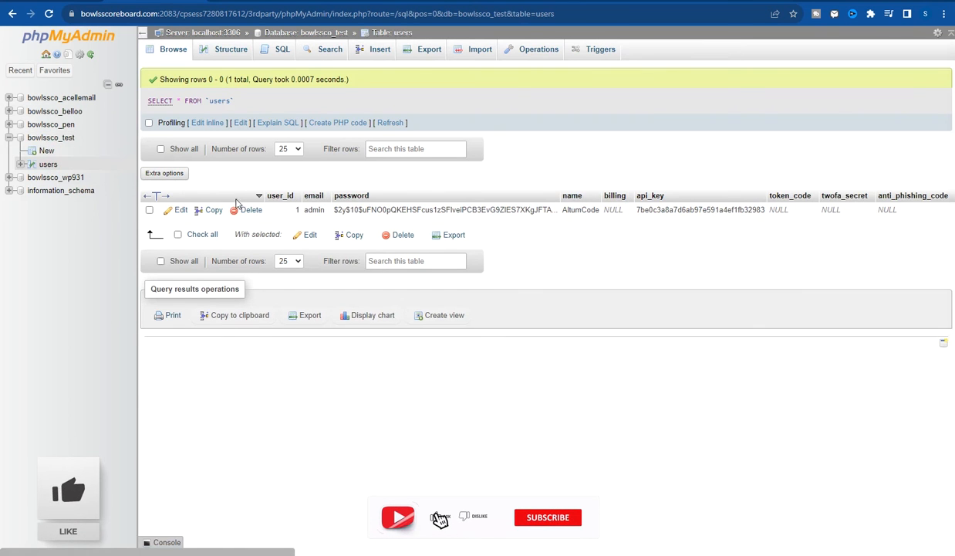
{"action": "left_click", "coordinate": [21, 70]}
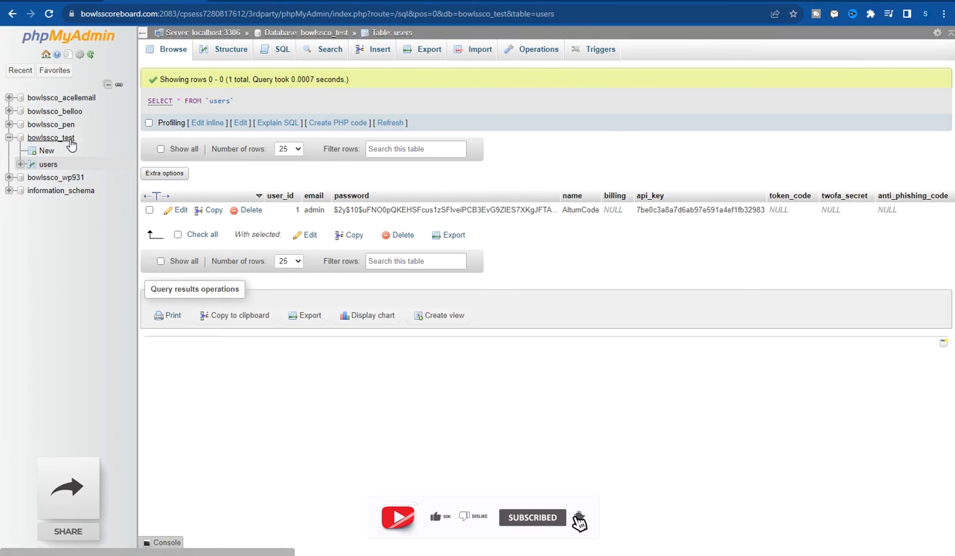
{"action": "left_click", "coordinate": [58, 139]}
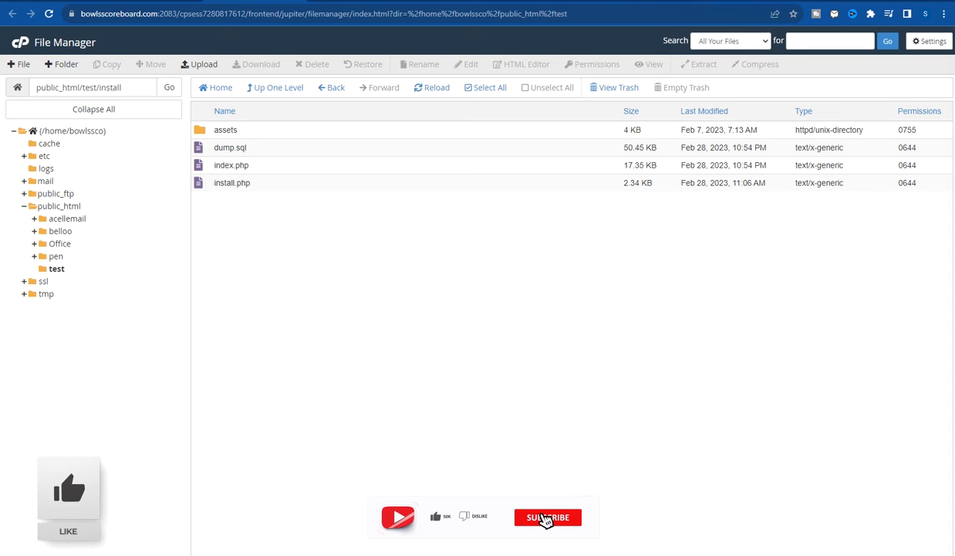
{"action": "left_click", "coordinate": [149, 14]}
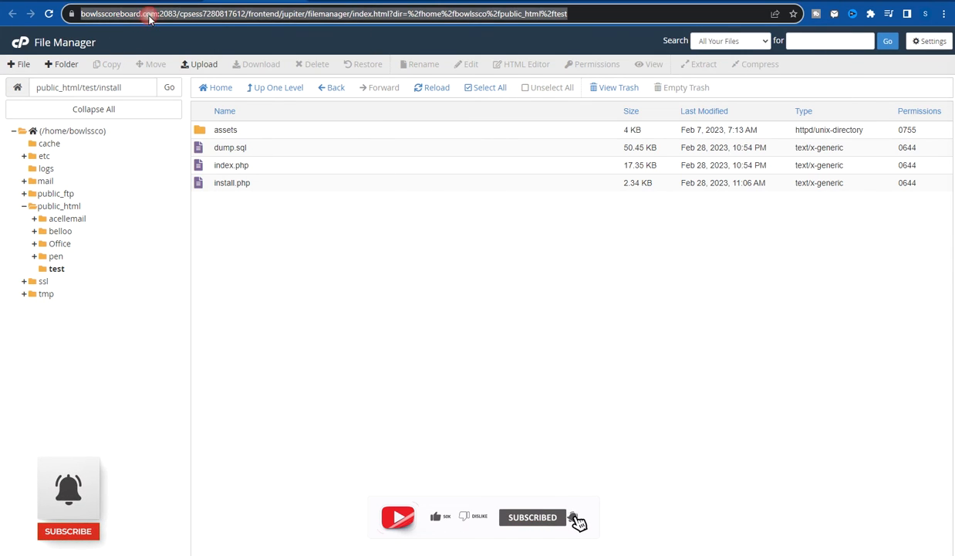
{"action": "left_click", "coordinate": [155, 15]}
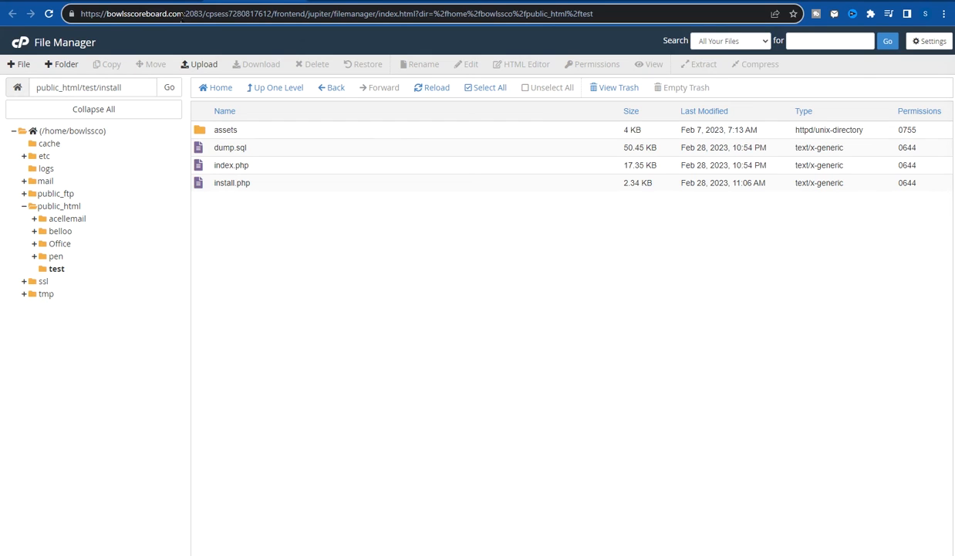
{"action": "left_click_drag", "start_coordinate": [182, 14], "coordinate": [79, 14]}
{"action": "right_click", "coordinate": [116, 16]}
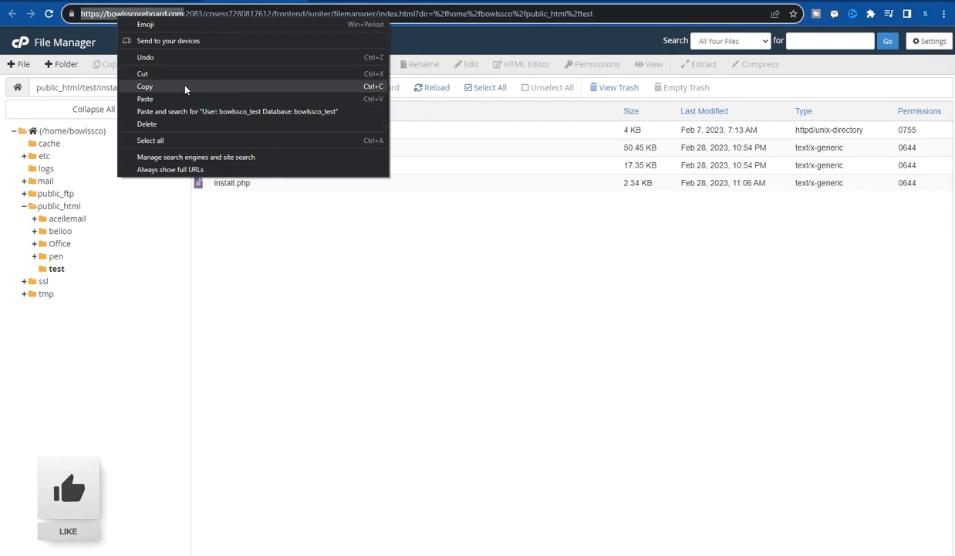
{"action": "left_click", "coordinate": [185, 87]}
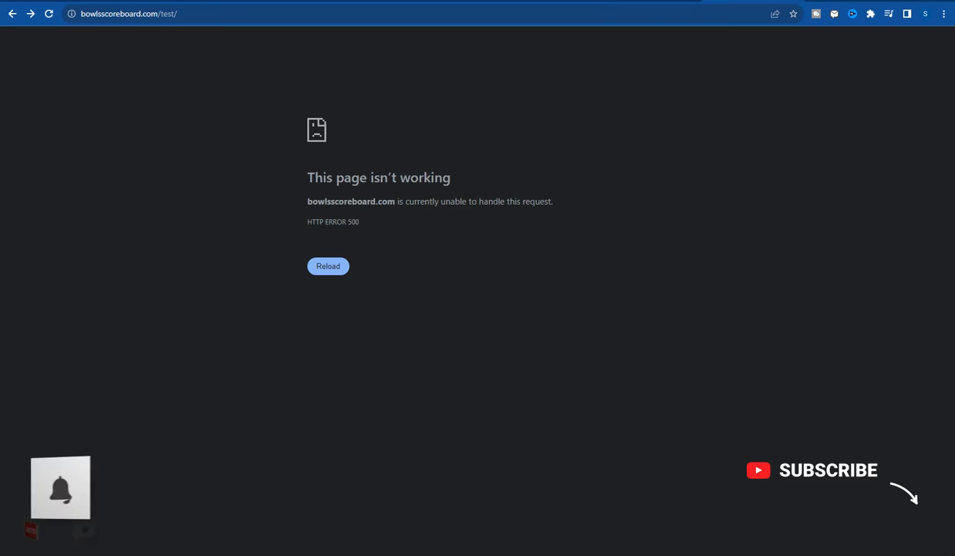
{"action": "left_click", "coordinate": [556, 14]}
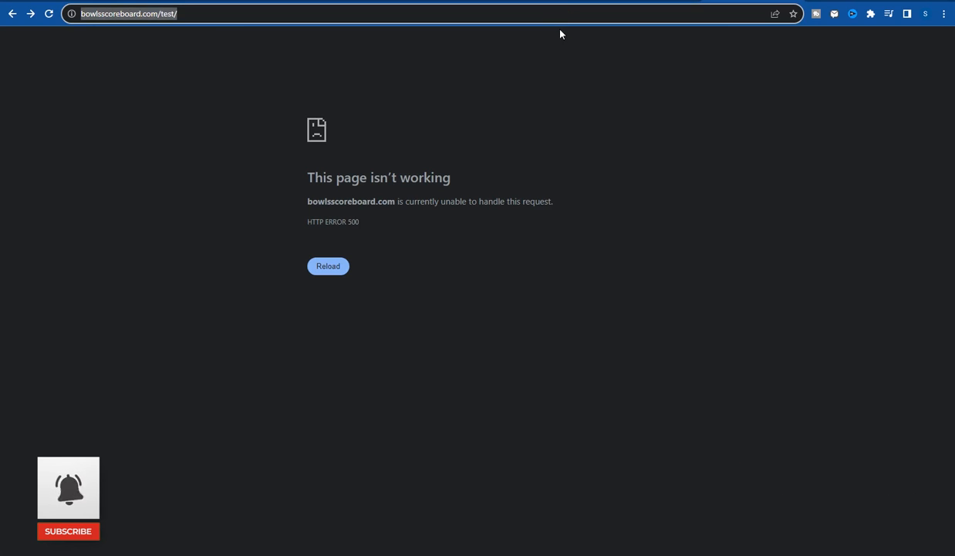
{"action": "key", "text": "ctrl+v"}
{"action": "type", "text": "te"}
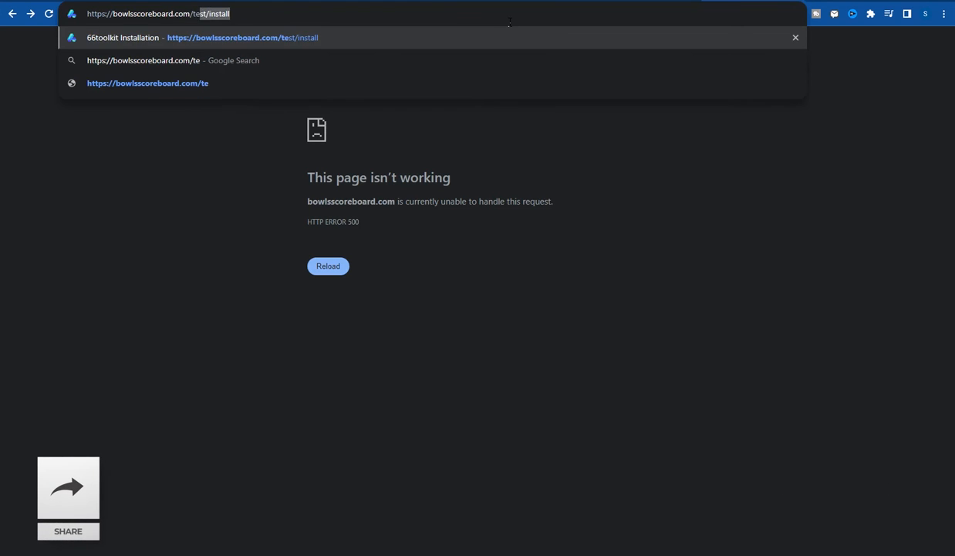
{"action": "type", "text": "st"}
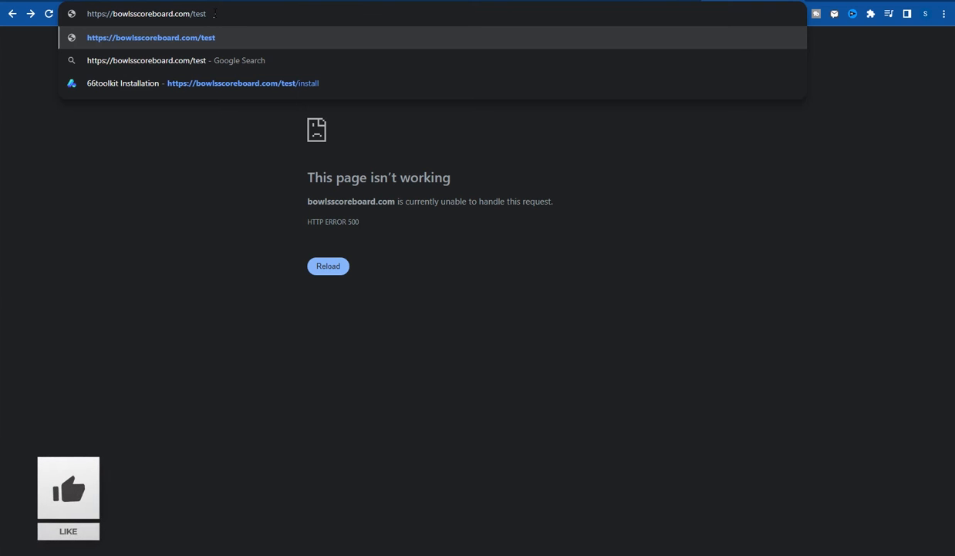
{"action": "key", "text": "Return"}
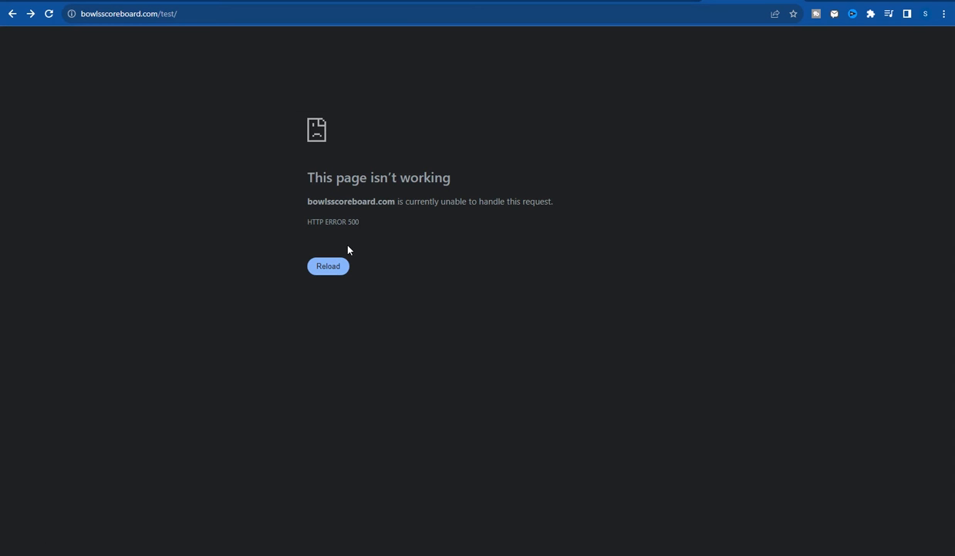
{"action": "left_click", "coordinate": [207, 13]}
{"action": "left_click", "coordinate": [207, 13]}
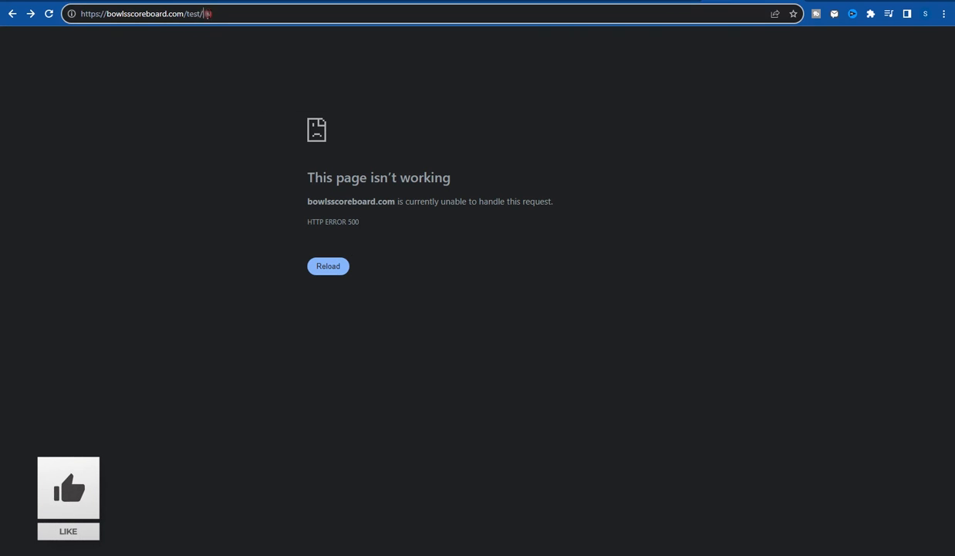
{"action": "type", "text": "install"}
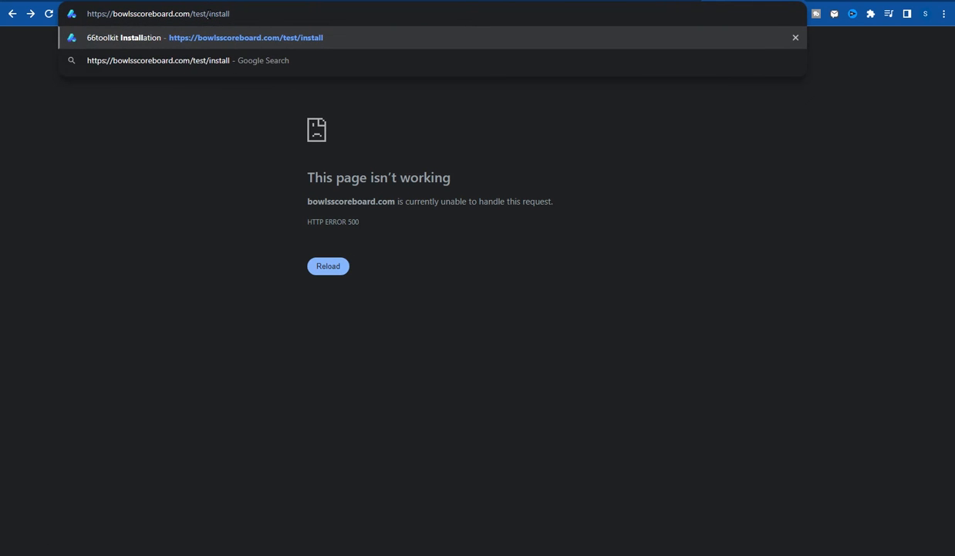
{"action": "key", "text": "Return"}
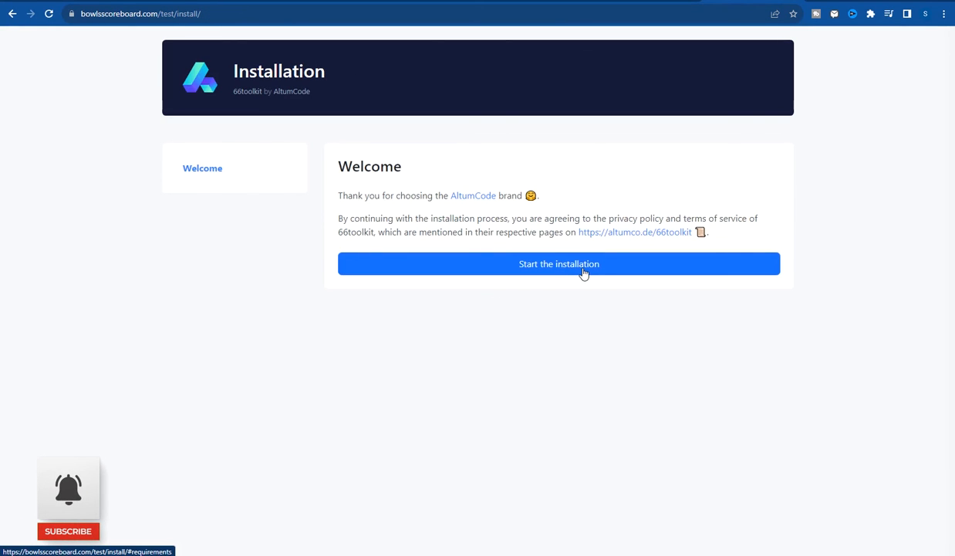
- Start the 66toolkit installation and review the Requirements, all passing with PHP 8.1.24
{"action": "left_click", "coordinate": [554, 265]}
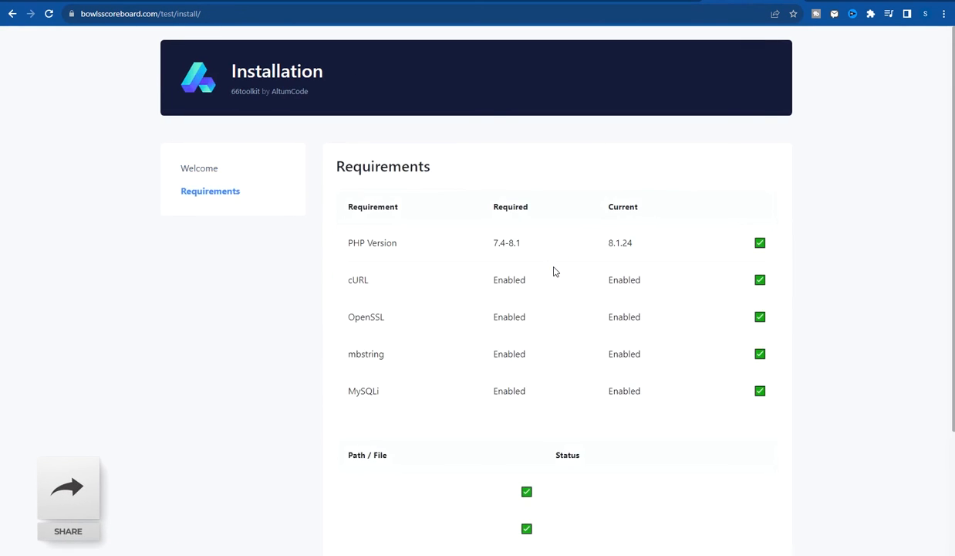
{"action": "scroll", "coordinate": [571, 226], "scroll_direction": "down", "scroll_amount": 3}
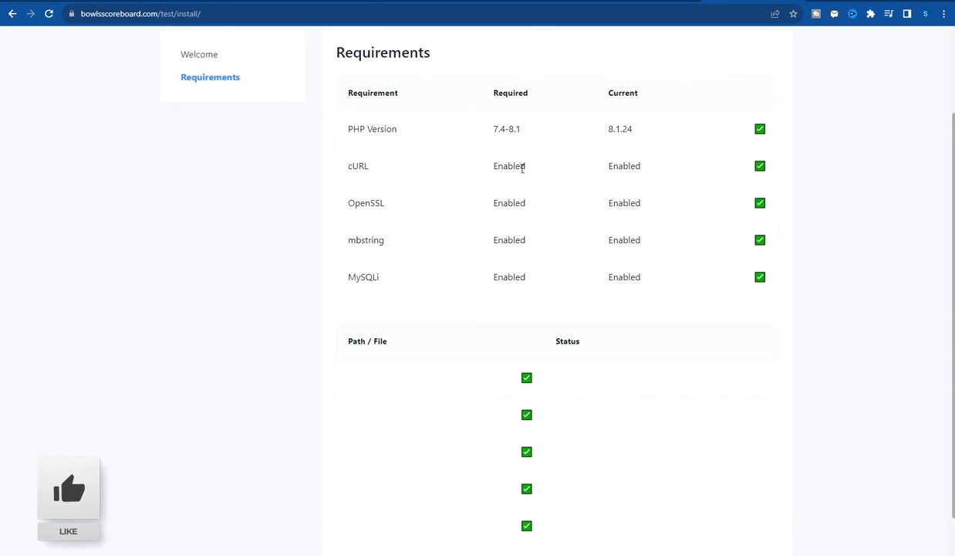
{"action": "scroll", "coordinate": [520, 165], "scroll_direction": "up", "scroll_amount": 2}
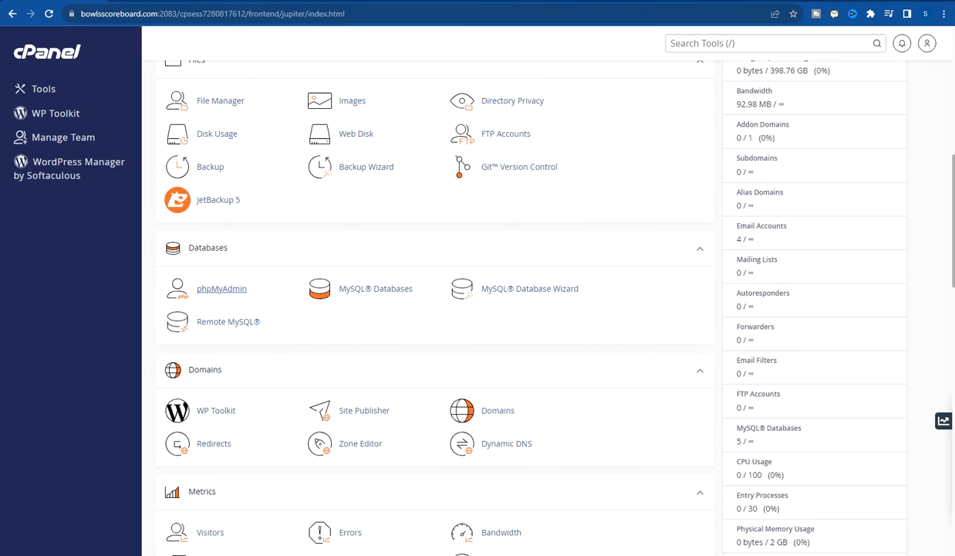
- Switch the account's PHP version from 8.1 to 7.1 in Select PHP Version
{"action": "left_click", "coordinate": [787, 47]}
{"action": "type", "text": "p"}
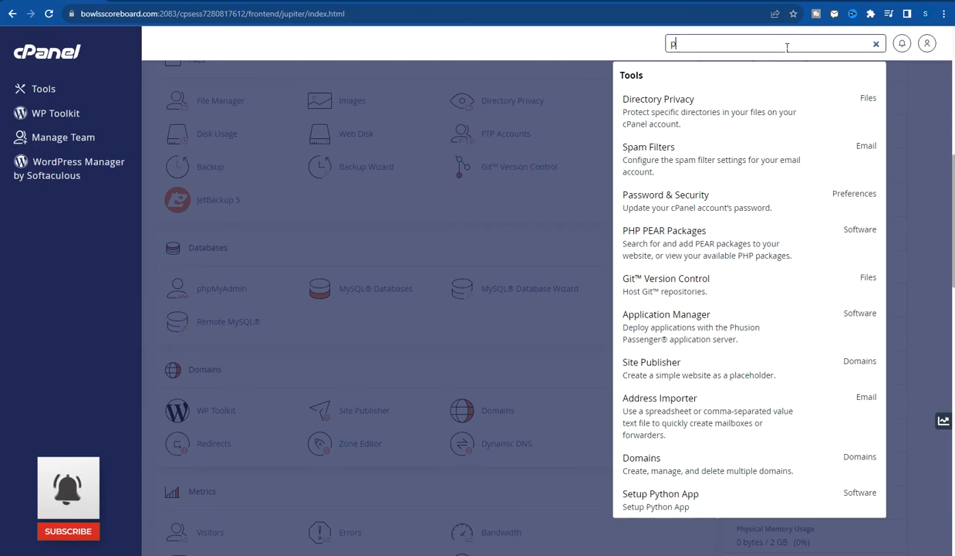
{"action": "type", "text": "hp"}
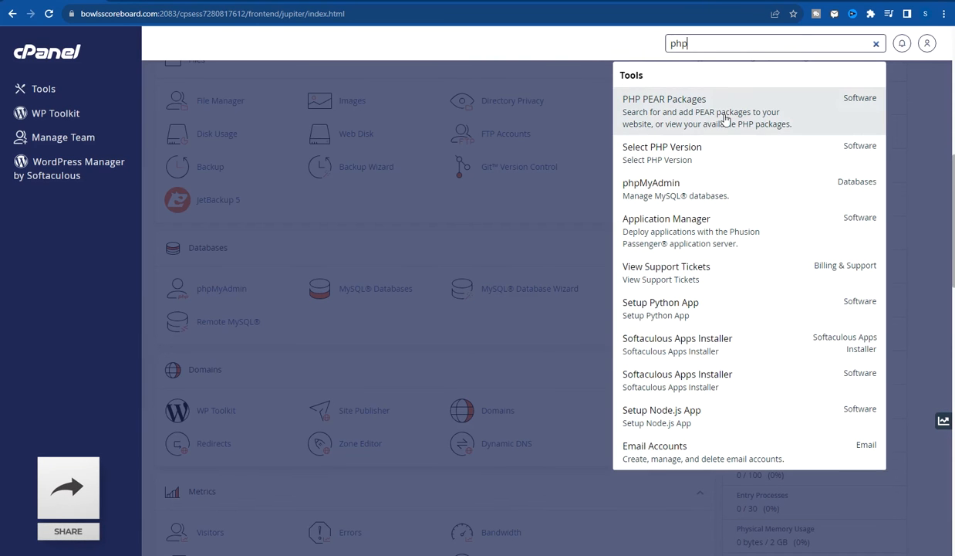
{"action": "left_click", "coordinate": [668, 154]}
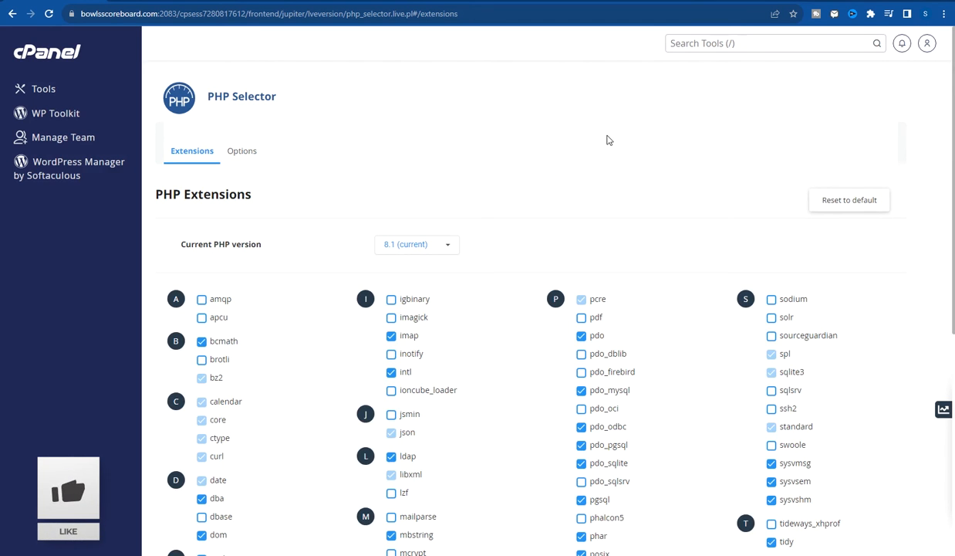
{"action": "scroll", "coordinate": [607, 140], "scroll_direction": "down", "scroll_amount": 2}
{"action": "scroll", "coordinate": [608, 189], "scroll_direction": "up", "scroll_amount": 1}
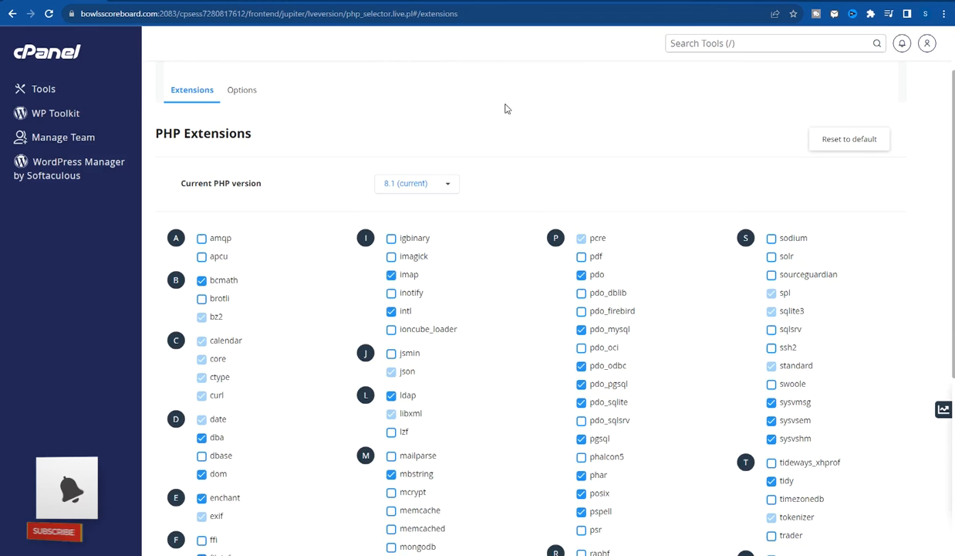
{"action": "left_click", "coordinate": [415, 188]}
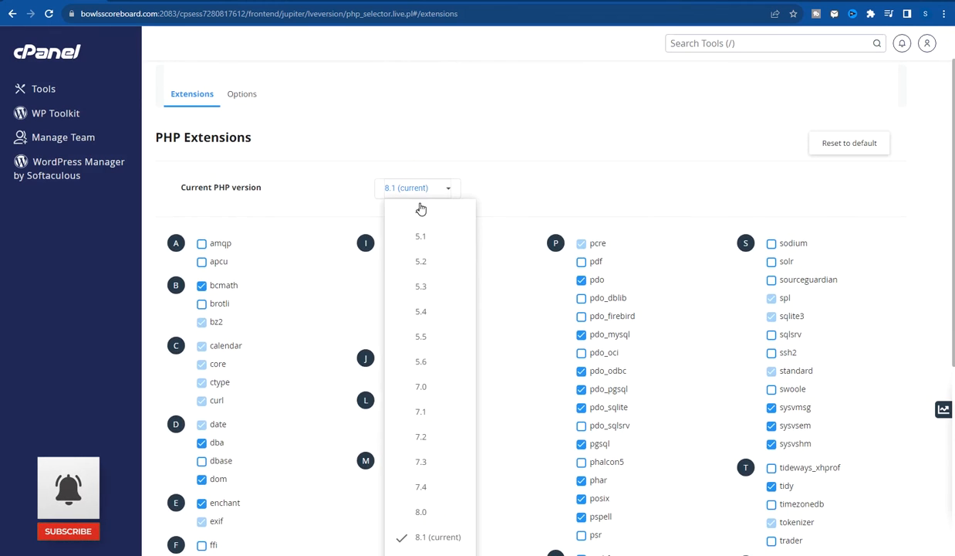
{"action": "left_click", "coordinate": [433, 420]}
{"action": "left_click", "coordinate": [459, 193]}
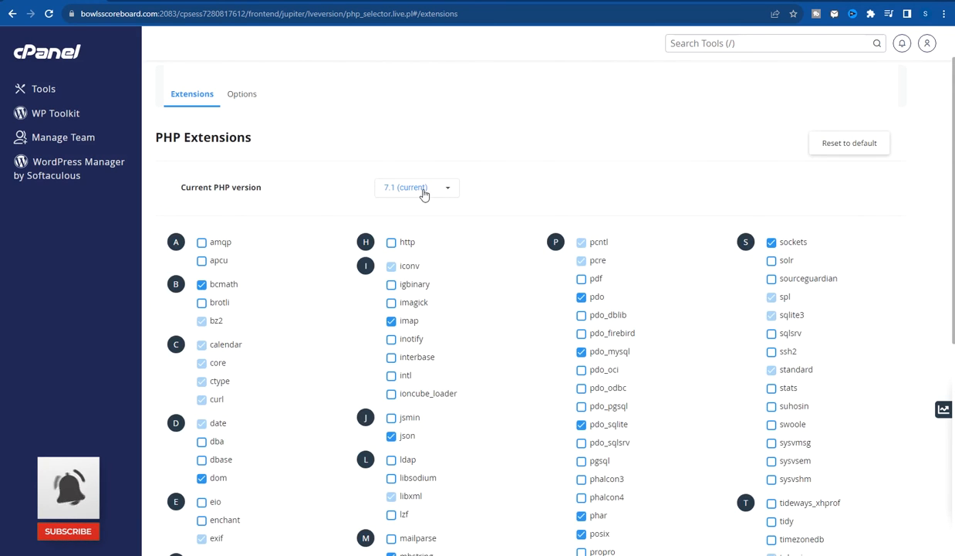
{"action": "left_click", "coordinate": [43, 88]}
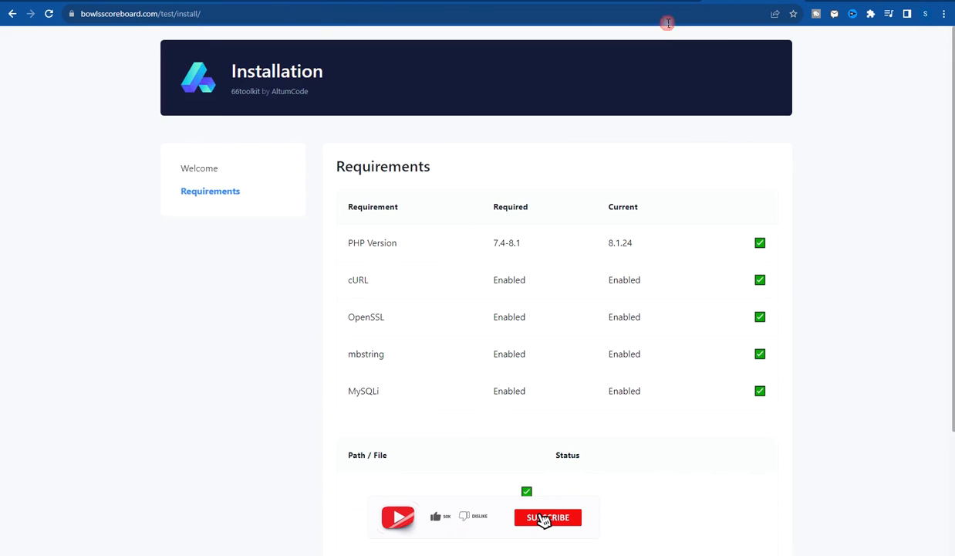
- Reload the installer and rerun the requirements, which flag PHP 7.1.33 against the required 7.4–8.1
{"action": "left_click", "coordinate": [47, 13]}
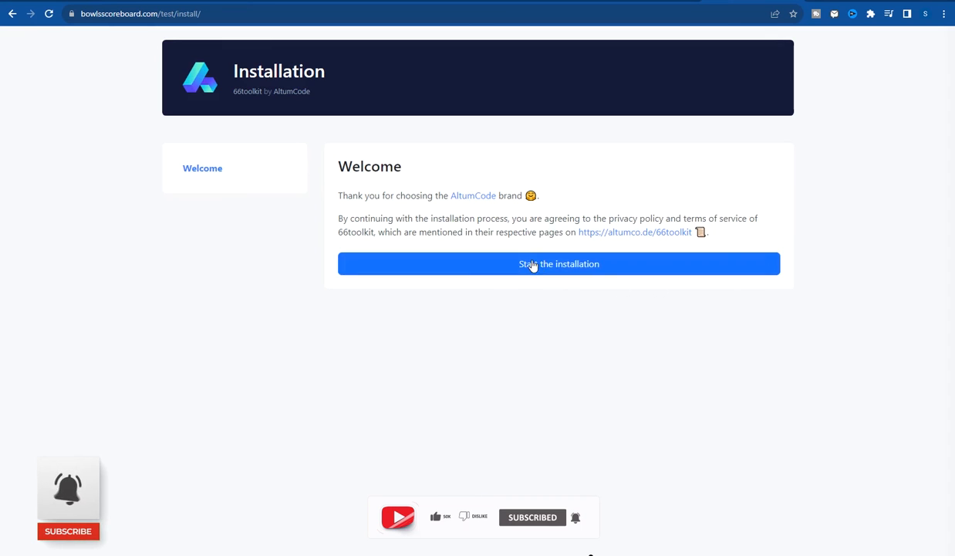
{"action": "left_click", "coordinate": [554, 266]}
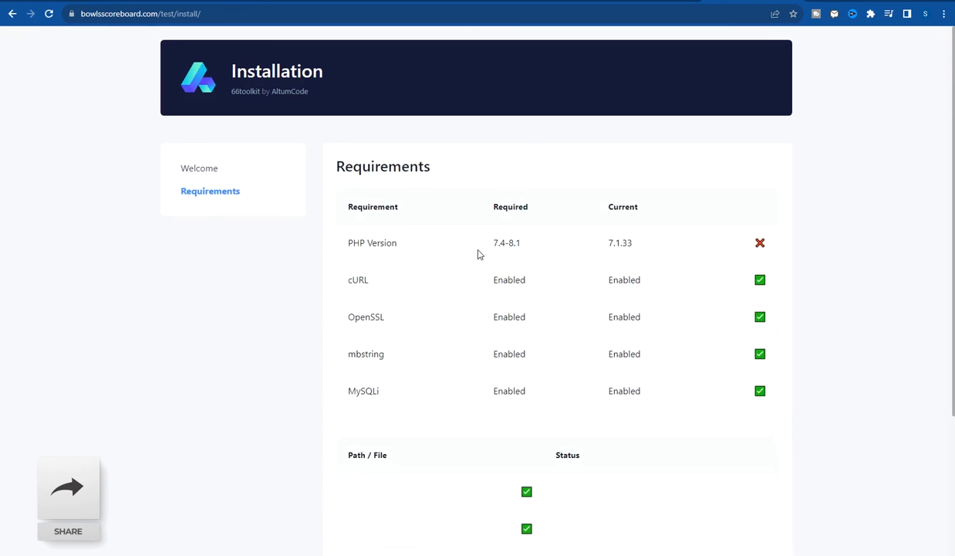
{"action": "left_click_drag", "start_coordinate": [351, 245], "coordinate": [418, 247]}
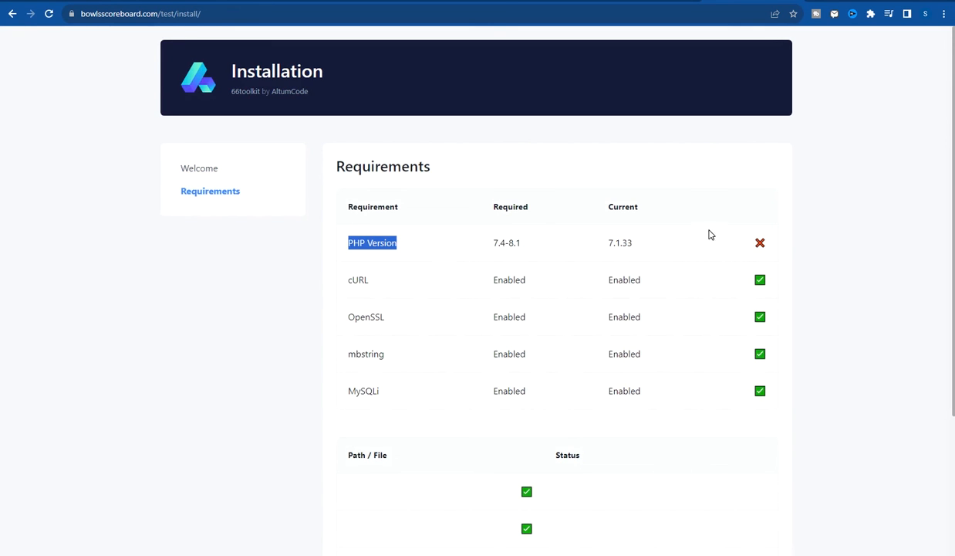
{"action": "left_click_drag", "start_coordinate": [711, 234], "coordinate": [772, 243]}
{"action": "left_click", "coordinate": [760, 244]}
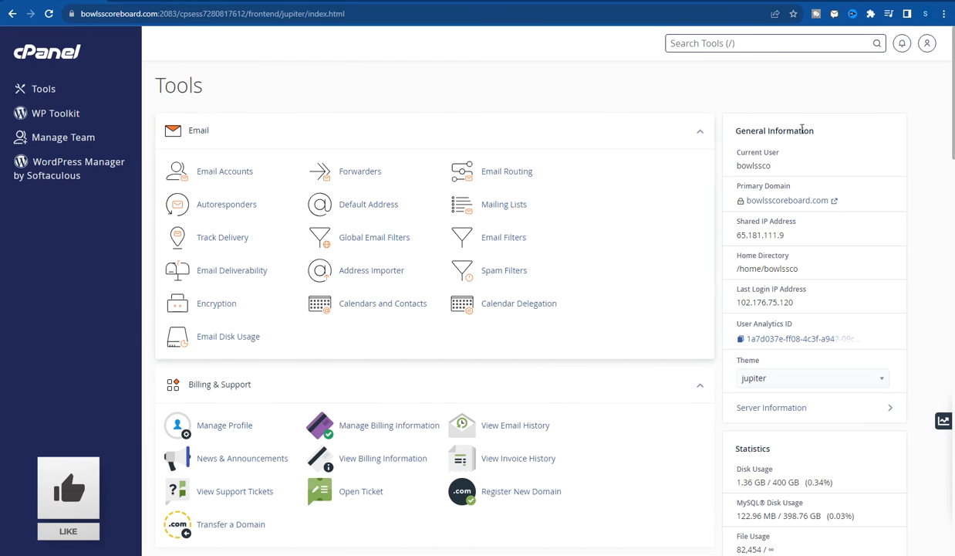
- Set the account's PHP version back to 8.1 in Select PHP Version
{"action": "left_click", "coordinate": [772, 51]}
{"action": "type", "text": "php"}
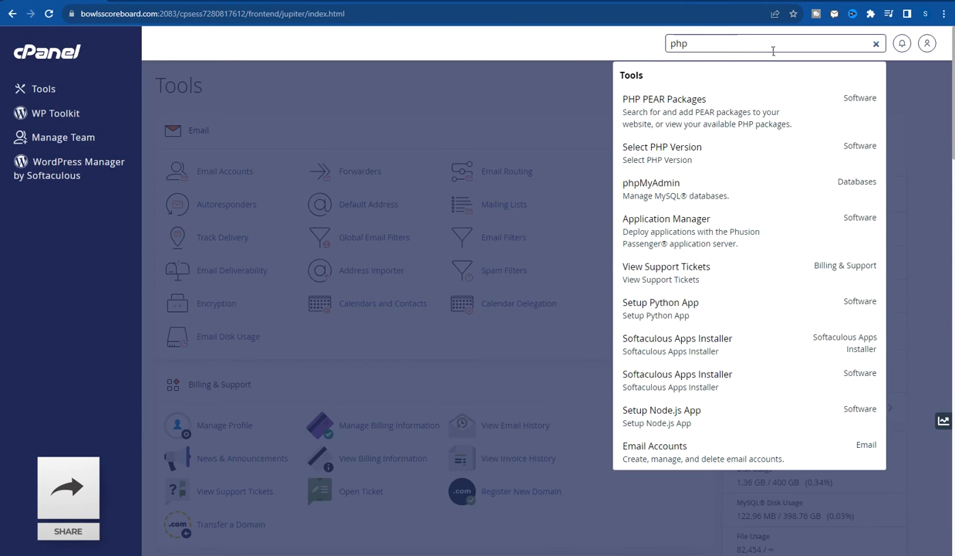
{"action": "left_click", "coordinate": [676, 154]}
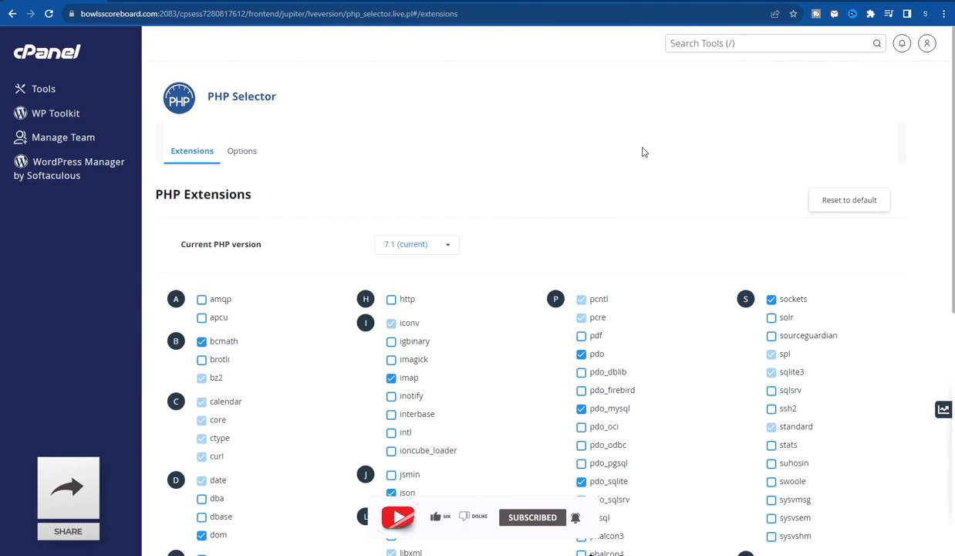
{"action": "left_click", "coordinate": [430, 253]}
{"action": "scroll", "coordinate": [434, 363], "scroll_direction": "down", "scroll_amount": 3}
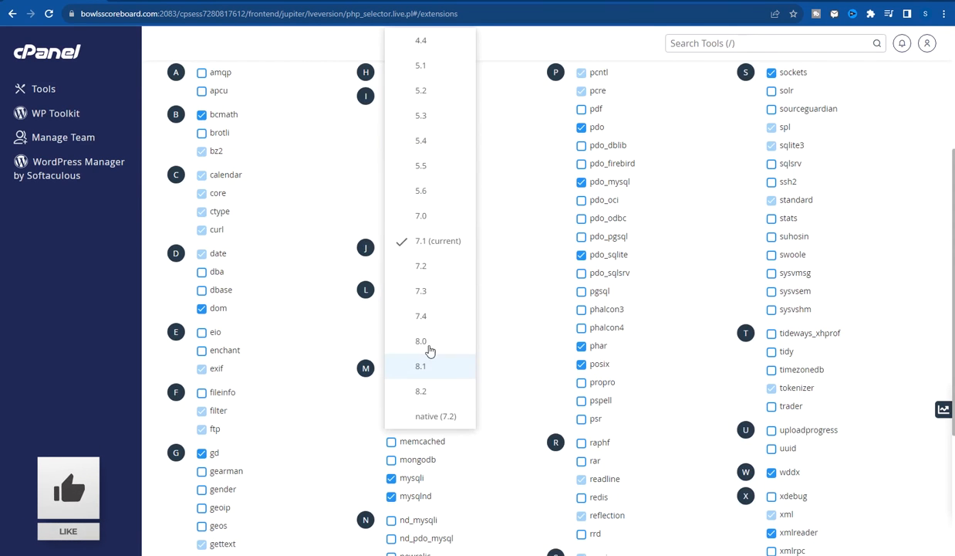
{"action": "left_click", "coordinate": [425, 367]}
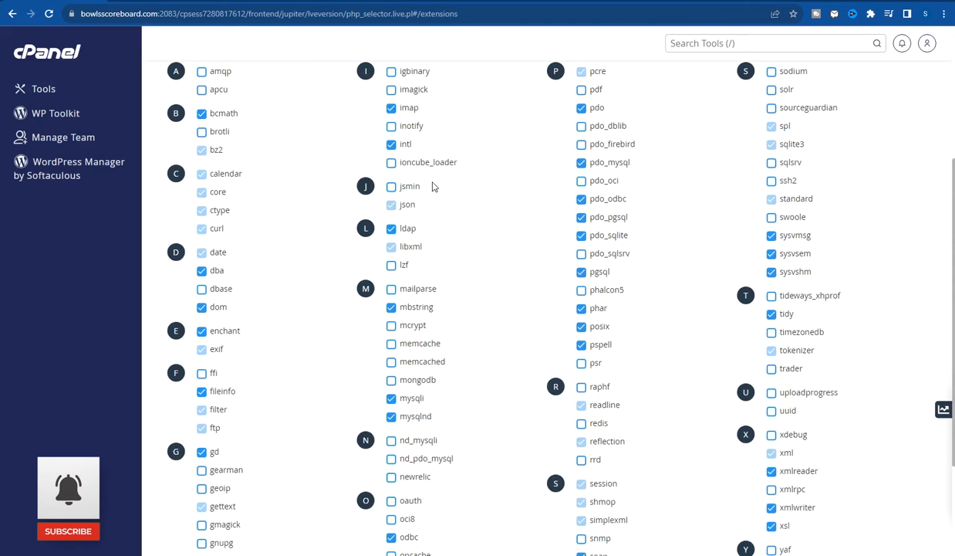
{"action": "scroll", "coordinate": [492, 257], "scroll_direction": "up", "scroll_amount": 3}
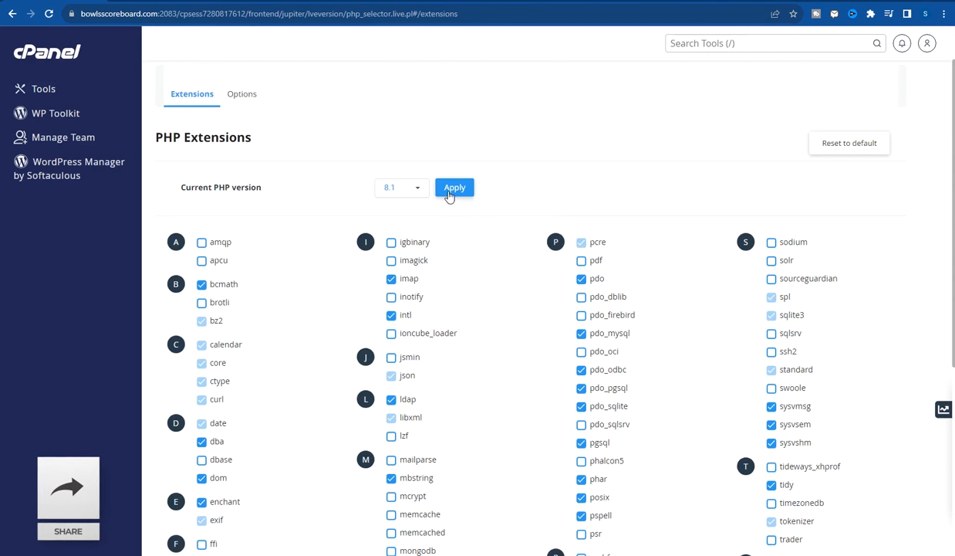
{"action": "left_click", "coordinate": [453, 189]}
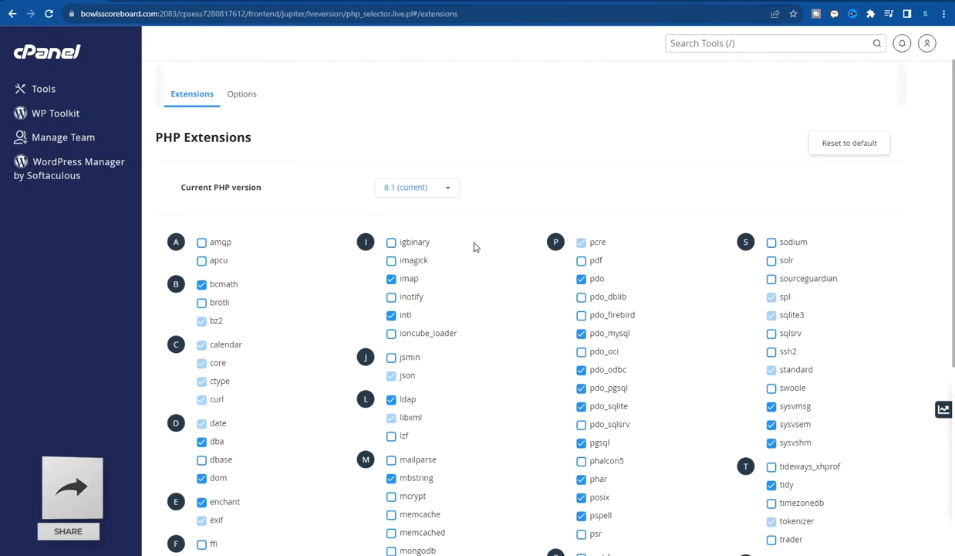
- Check the PHP version list again, briefly picking 8.0 before leaving 8.1 selected
{"action": "left_click", "coordinate": [446, 182]}
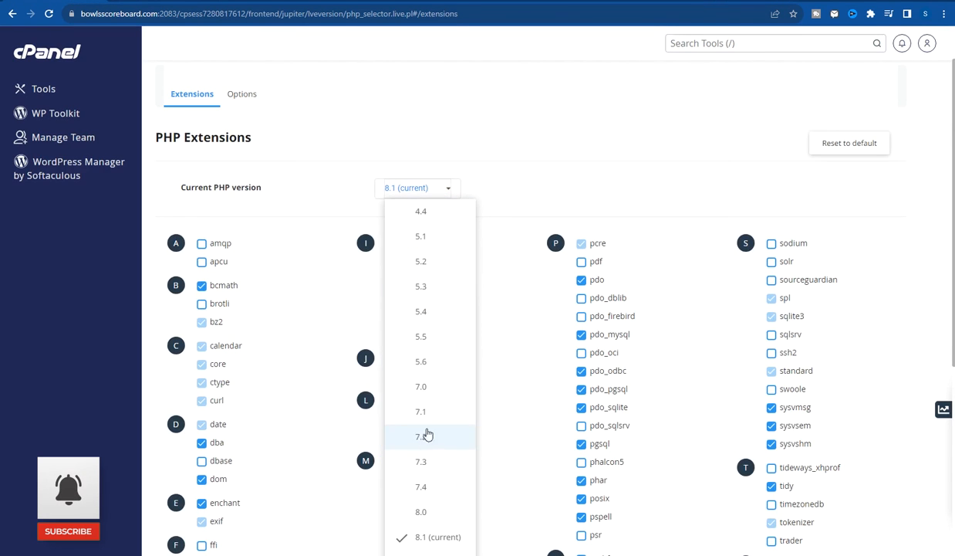
{"action": "scroll", "coordinate": [418, 471], "scroll_direction": "down", "scroll_amount": 1}
{"action": "scroll", "coordinate": [418, 470], "scroll_direction": "down", "scroll_amount": 1}
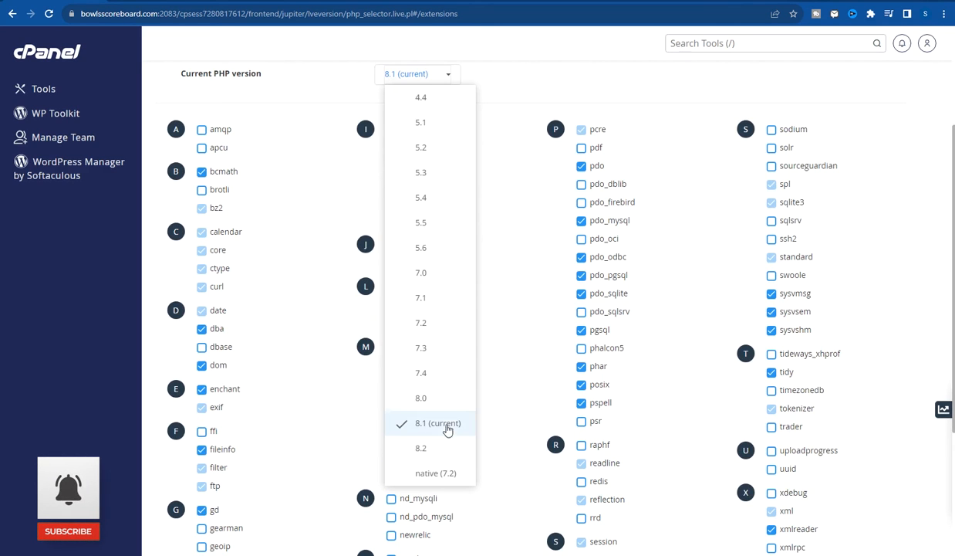
{"action": "left_click", "coordinate": [551, 239]}
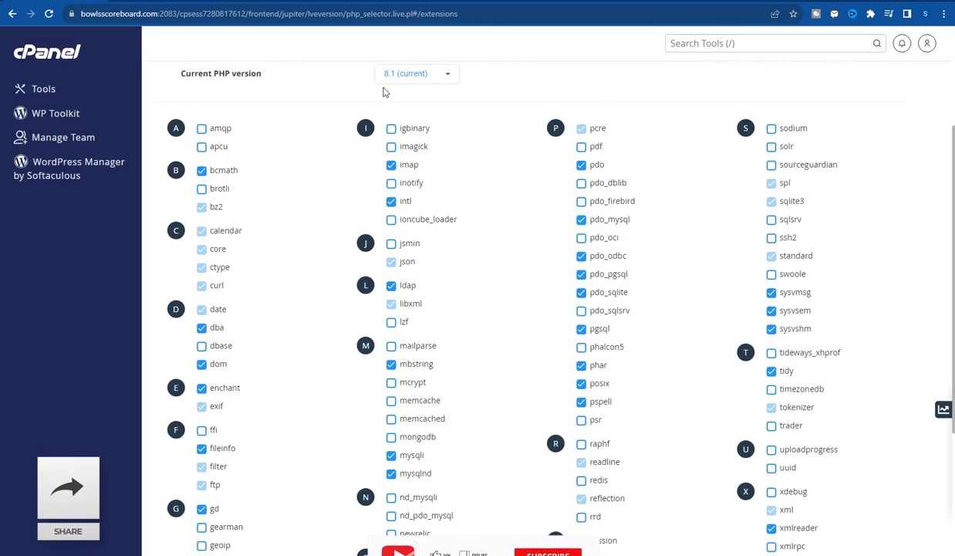
{"action": "scroll", "coordinate": [432, 139], "scroll_direction": "up", "scroll_amount": 1}
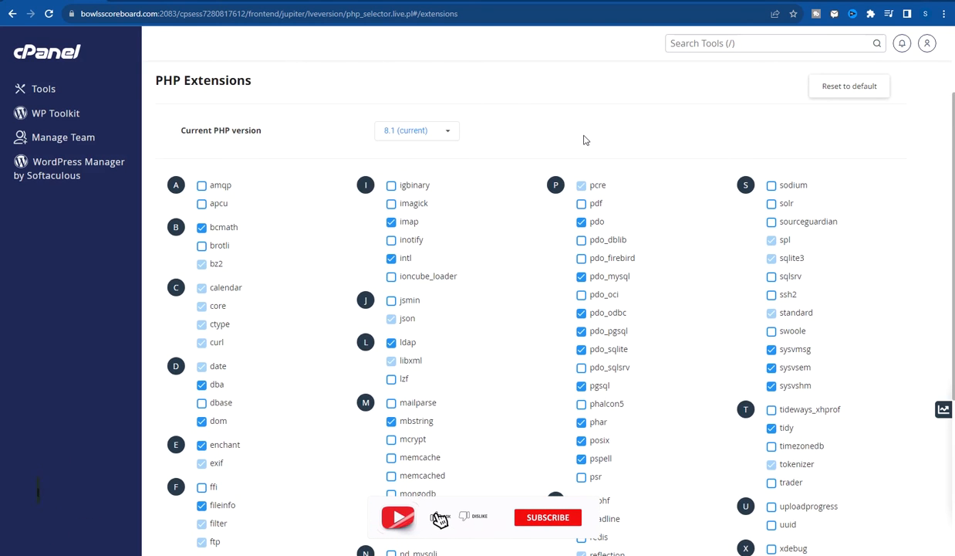
{"action": "left_click", "coordinate": [448, 131]}
{"action": "left_click", "coordinate": [417, 456]}
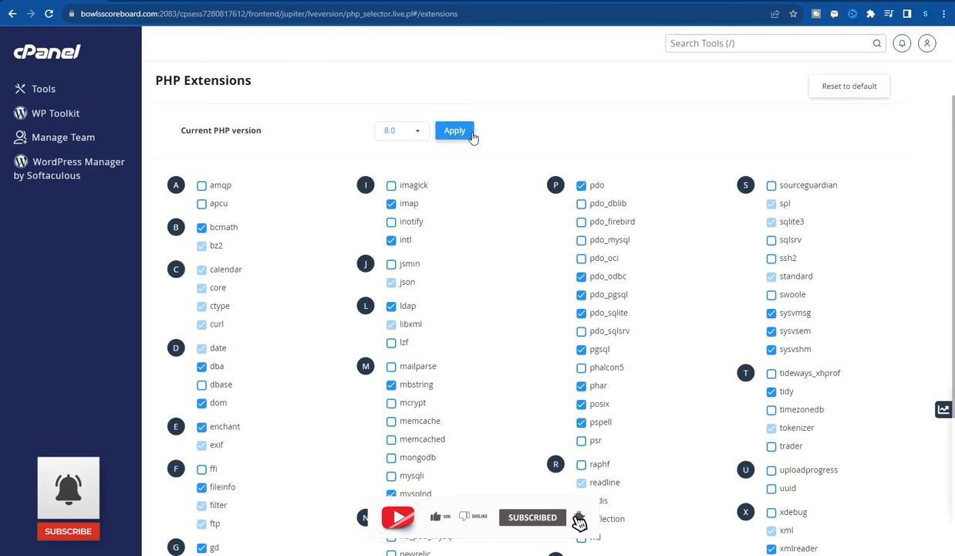
{"action": "left_click", "coordinate": [423, 134]}
{"action": "scroll", "coordinate": [429, 398], "scroll_direction": "down", "scroll_amount": 3}
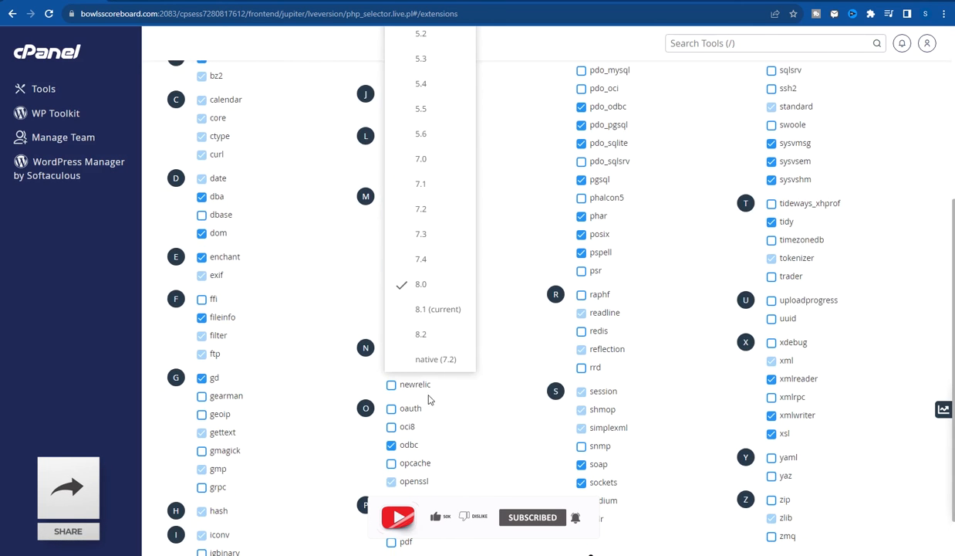
{"action": "left_click", "coordinate": [427, 312]}
{"action": "scroll", "coordinate": [428, 308], "scroll_direction": "up", "scroll_amount": 2}
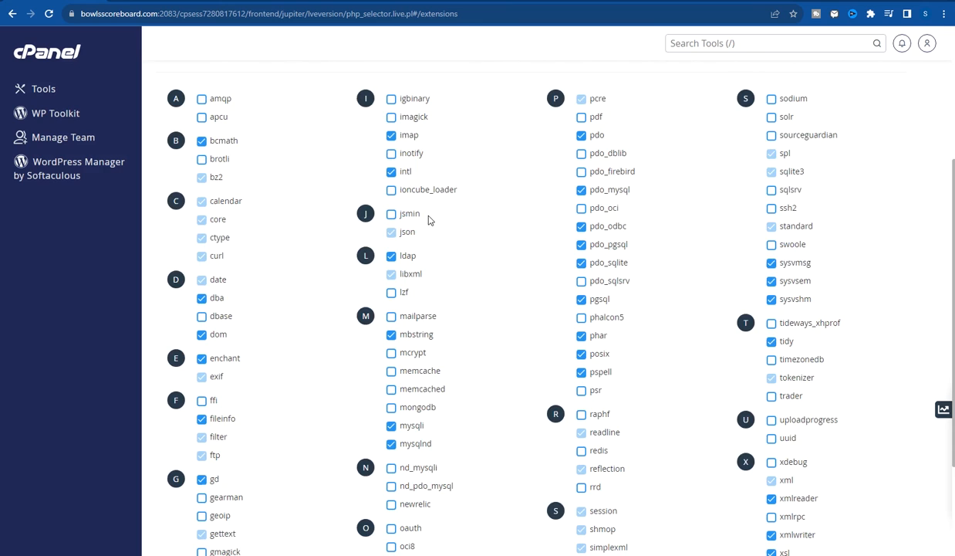
{"action": "scroll", "coordinate": [430, 221], "scroll_direction": "up", "scroll_amount": 3}
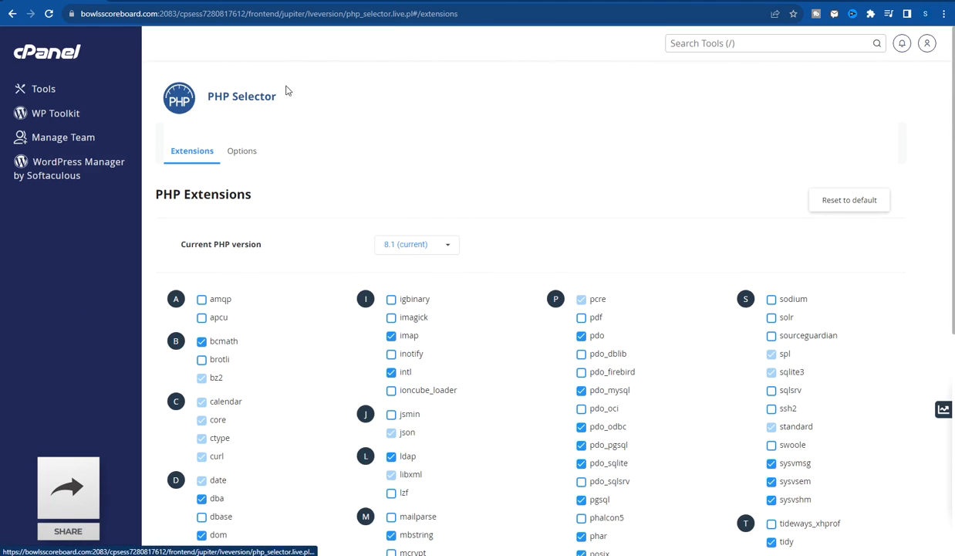
{"action": "left_click", "coordinate": [753, 1]}
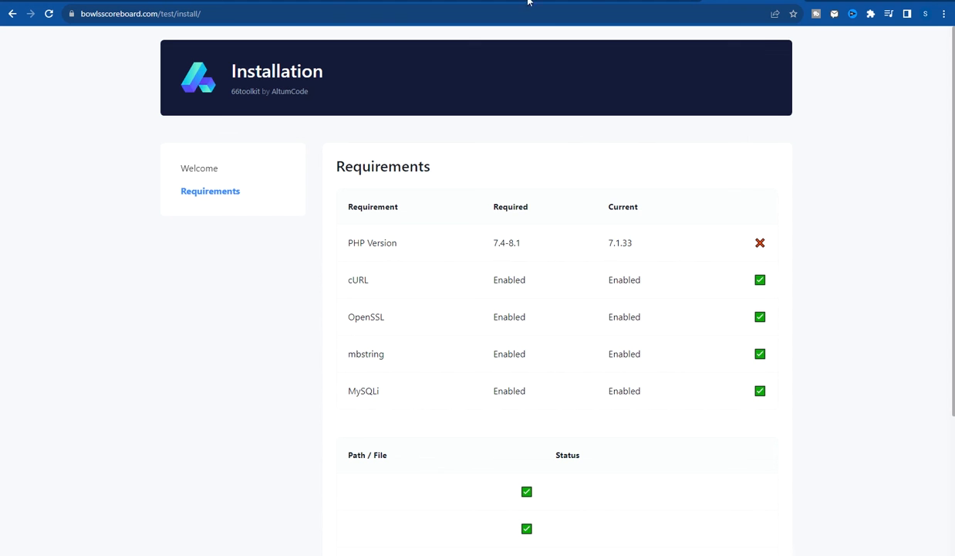
- Restart the 66toolkit installer and continue past the passed requirements check
{"action": "left_click", "coordinate": [50, 15]}
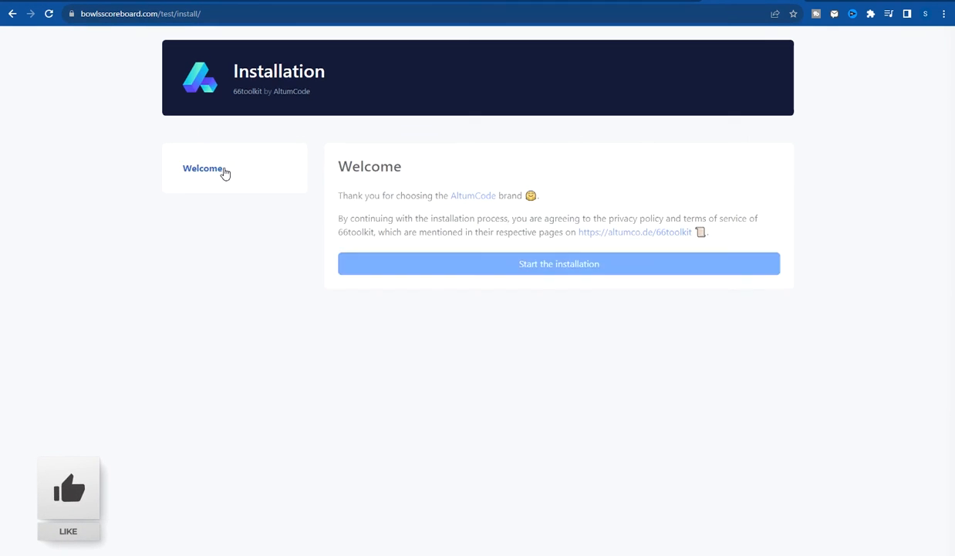
{"action": "left_click", "coordinate": [538, 270]}
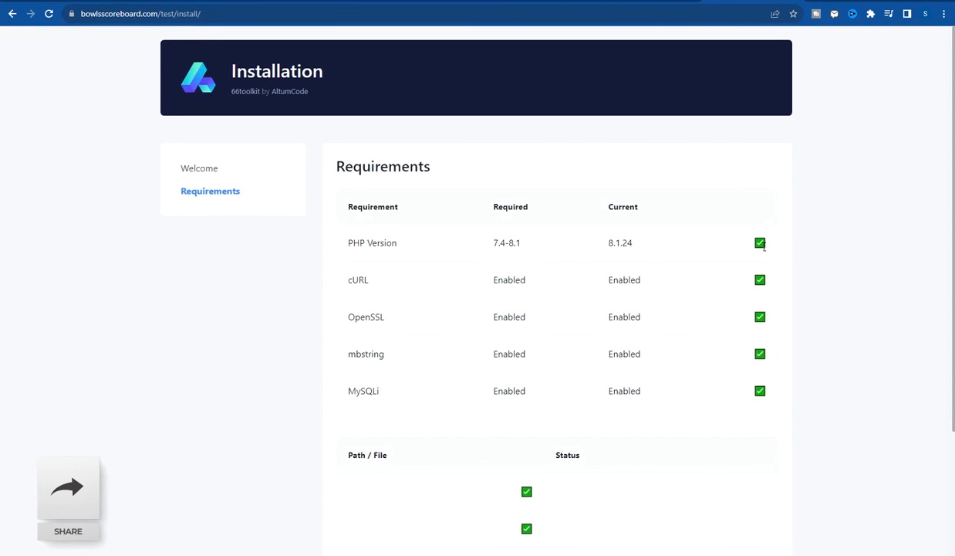
{"action": "scroll", "coordinate": [762, 245], "scroll_direction": "down", "scroll_amount": 3}
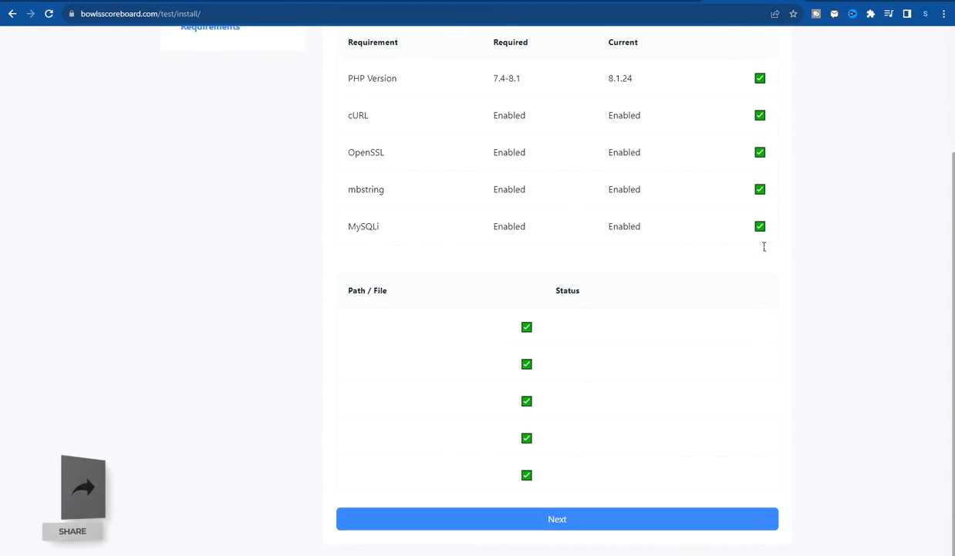
{"action": "left_click", "coordinate": [597, 517]}
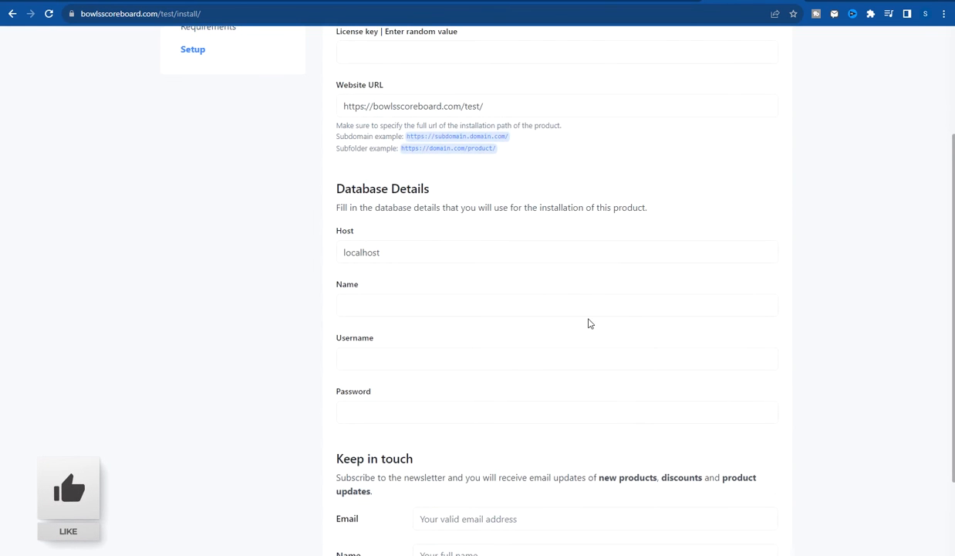
{"action": "scroll", "coordinate": [842, 330], "scroll_direction": "up", "scroll_amount": 1}
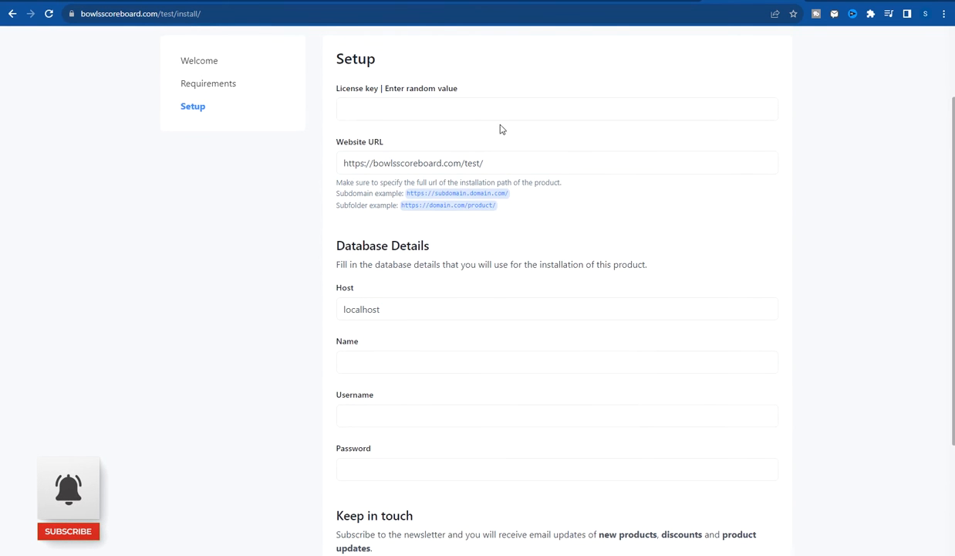
- Enter a random number as the License key
{"action": "left_click", "coordinate": [491, 111]}
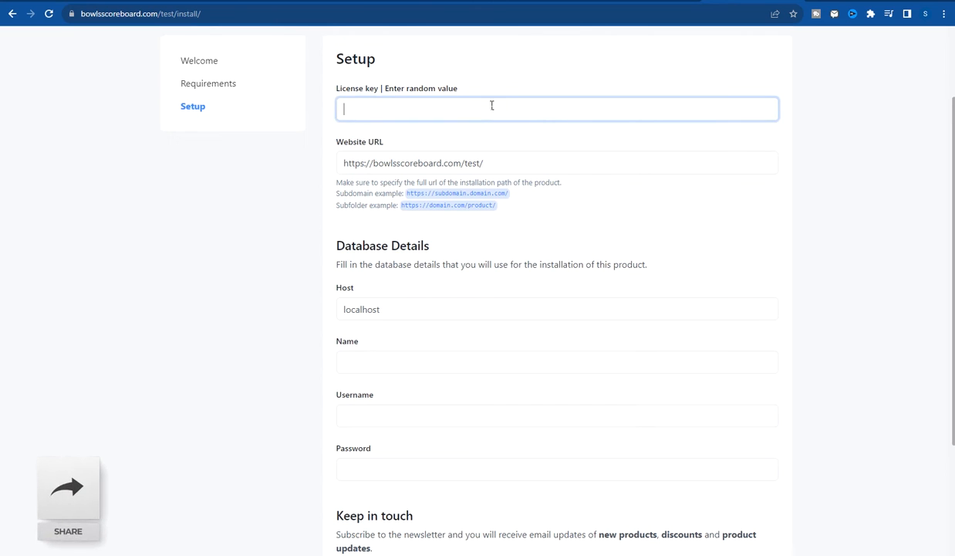
{"action": "type", "text": "1232345345987498"}
{"action": "scroll", "coordinate": [635, 196], "scroll_direction": "down", "scroll_amount": 2}
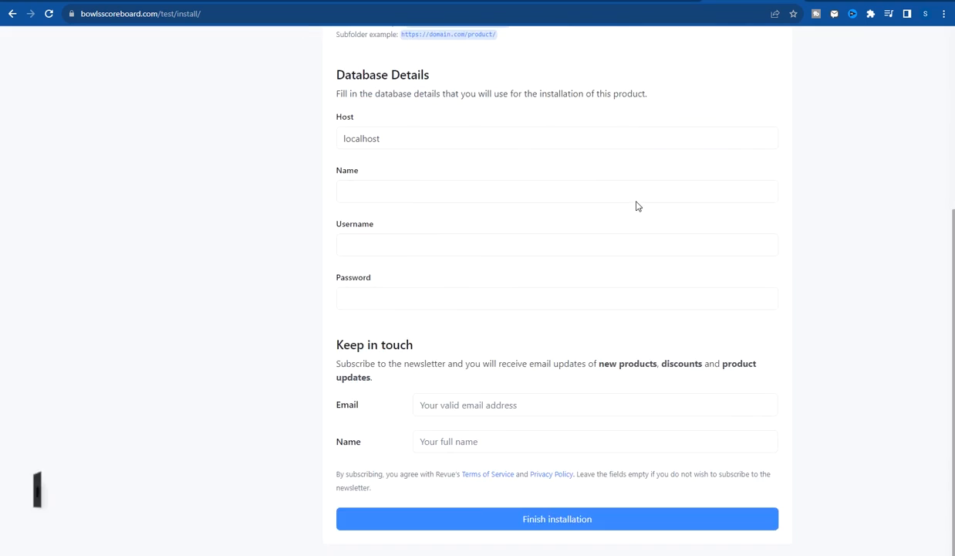
{"action": "scroll", "coordinate": [636, 205], "scroll_direction": "up", "scroll_amount": 2}
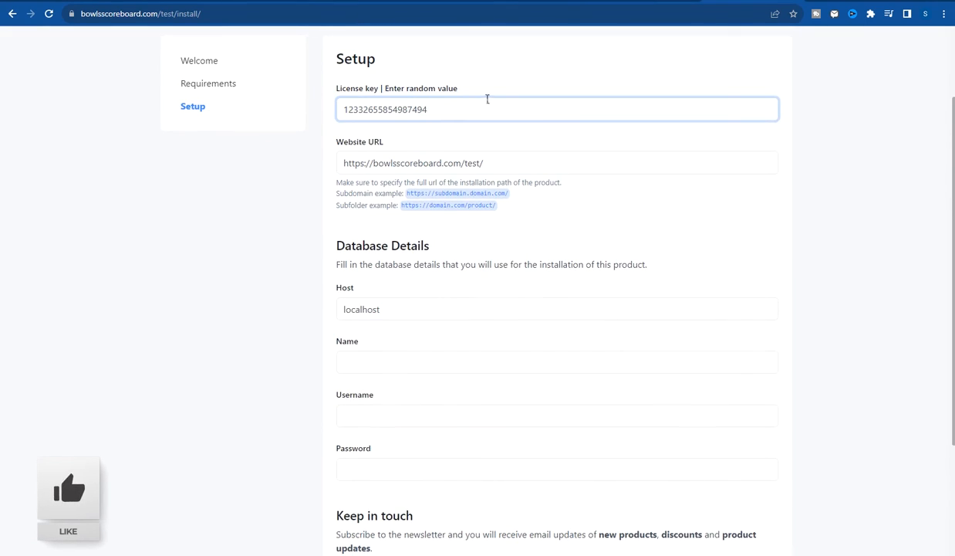
{"action": "scroll", "coordinate": [488, 99], "scroll_direction": "down", "scroll_amount": 2}
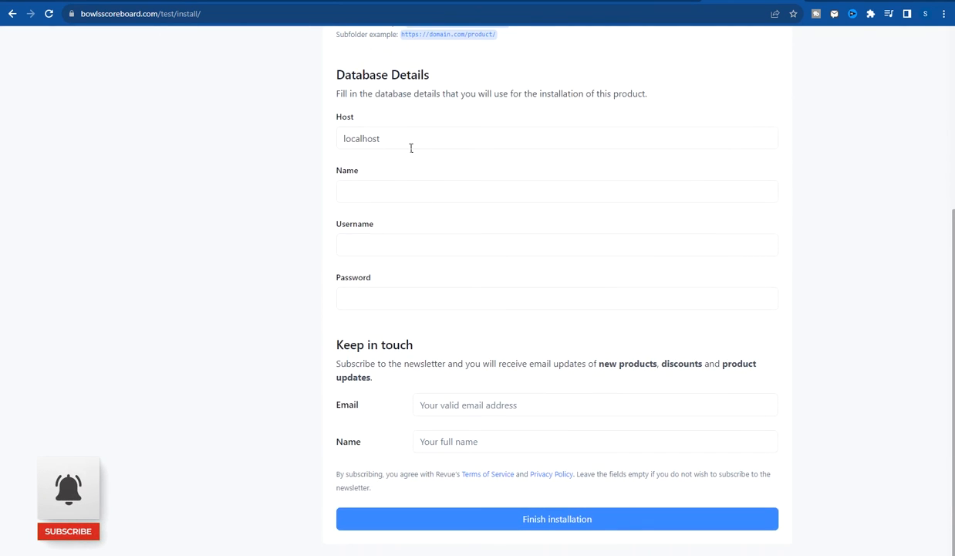
{"action": "scroll", "coordinate": [509, 133], "scroll_direction": "up", "scroll_amount": 3}
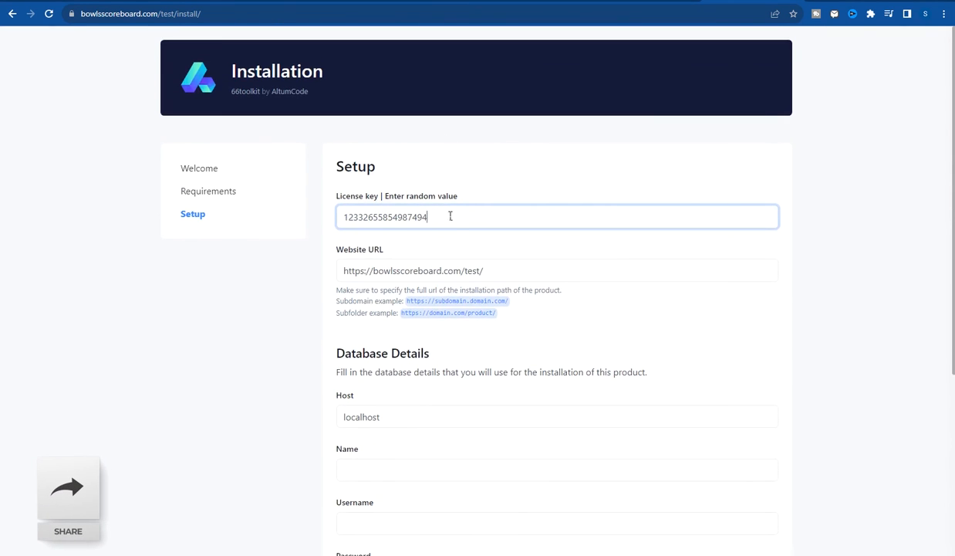
{"action": "left_click_drag", "start_coordinate": [451, 216], "coordinate": [246, 221]}
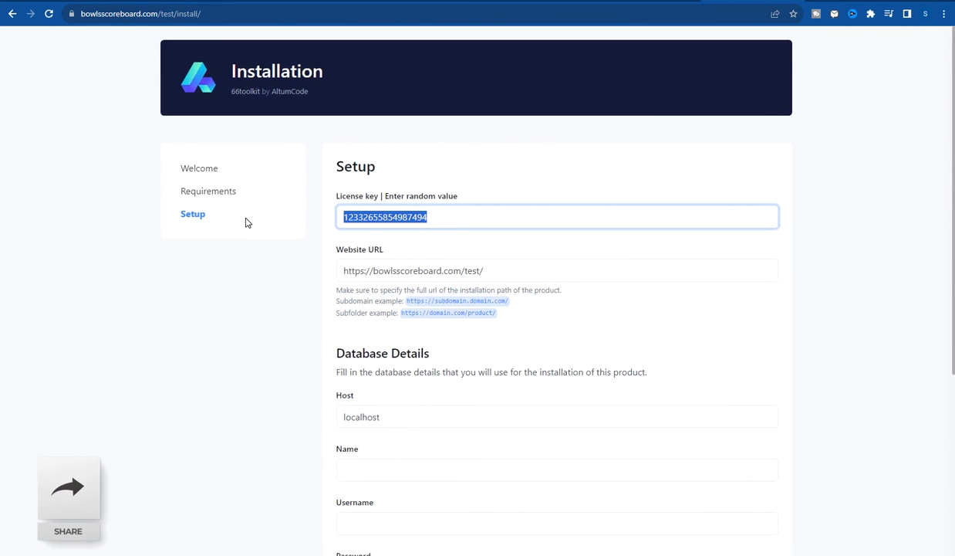
{"action": "left_click", "coordinate": [491, 200]}
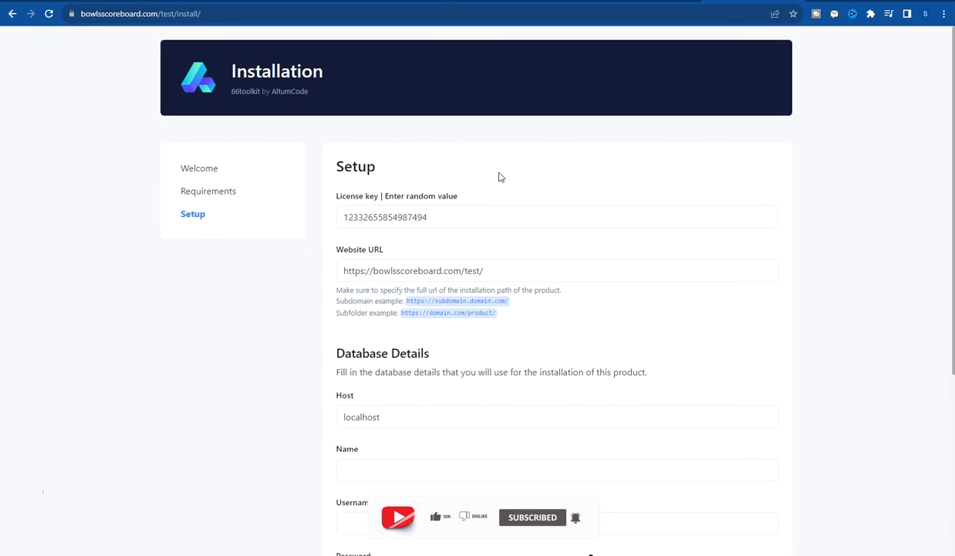
{"action": "left_click", "coordinate": [447, 219]}
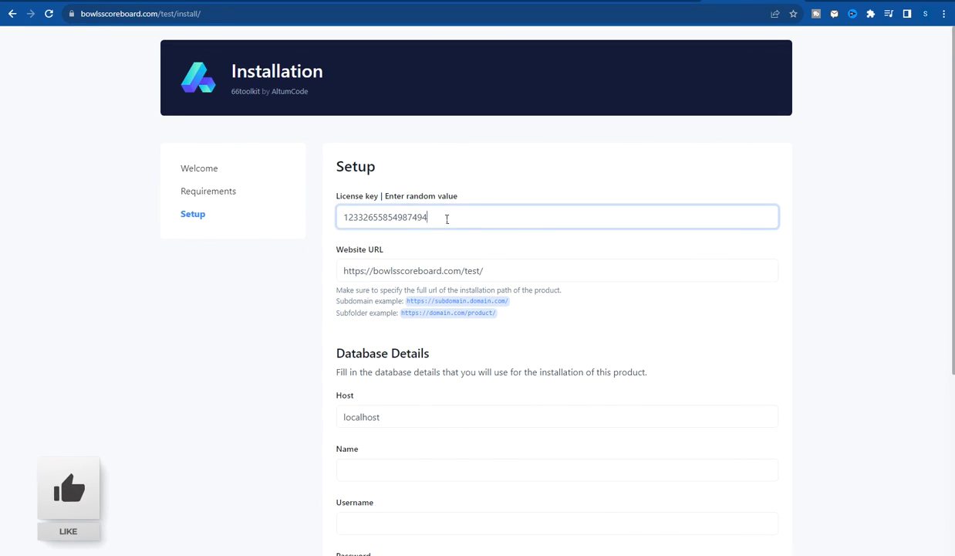
{"action": "left_click_drag", "start_coordinate": [448, 217], "coordinate": [331, 221]}
{"action": "left_click", "coordinate": [467, 216]}
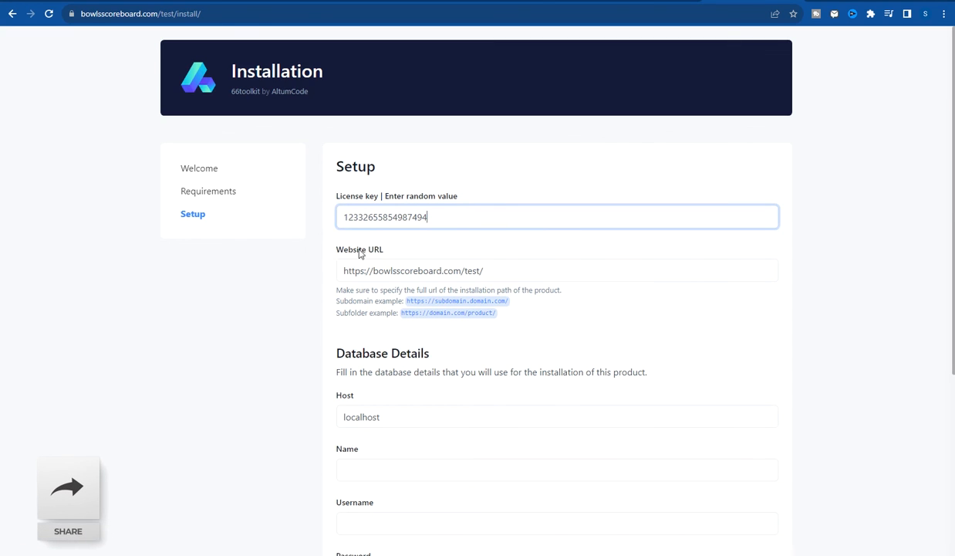
{"action": "left_click_drag", "start_coordinate": [502, 269], "coordinate": [345, 271]}
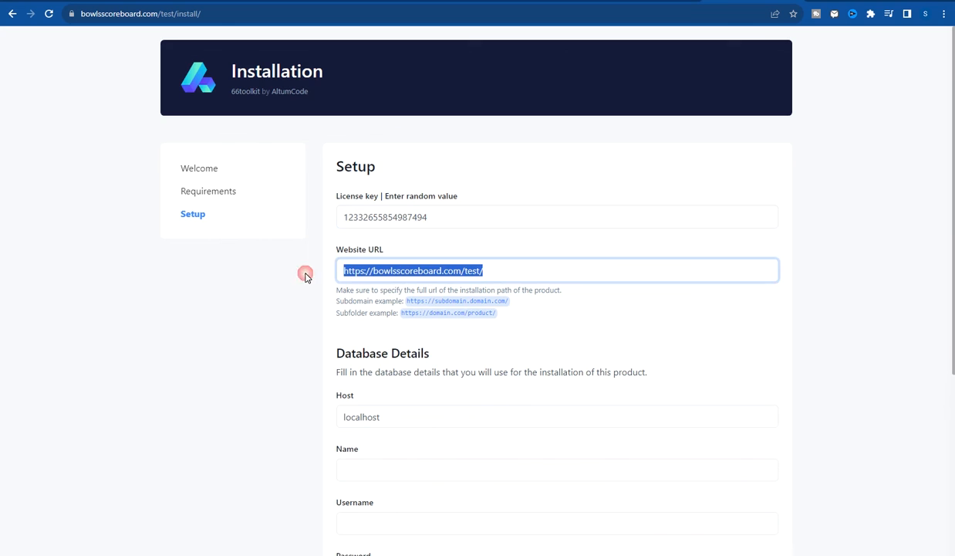
{"action": "left_click", "coordinate": [482, 269]}
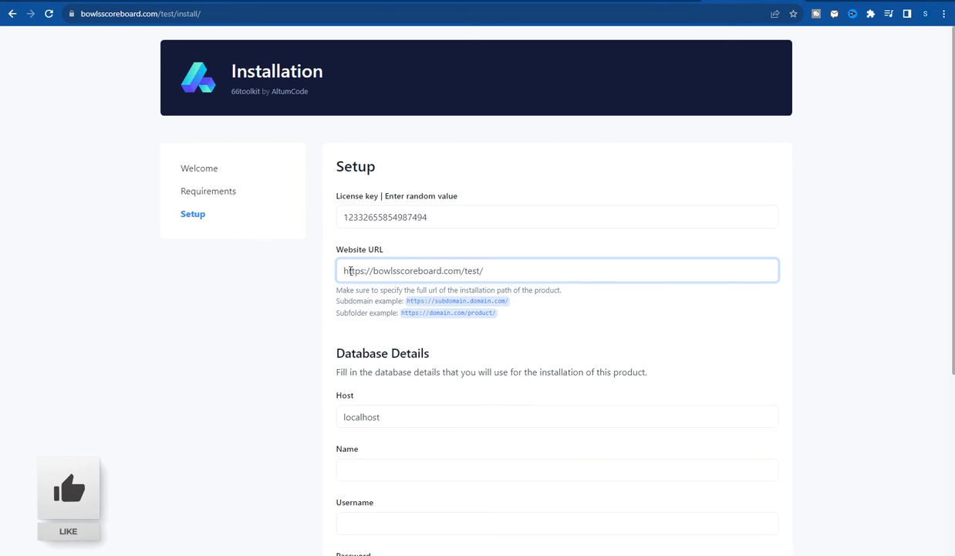
{"action": "left_click_drag", "start_coordinate": [342, 271], "coordinate": [481, 271]}
{"action": "left_click", "coordinate": [489, 272]}
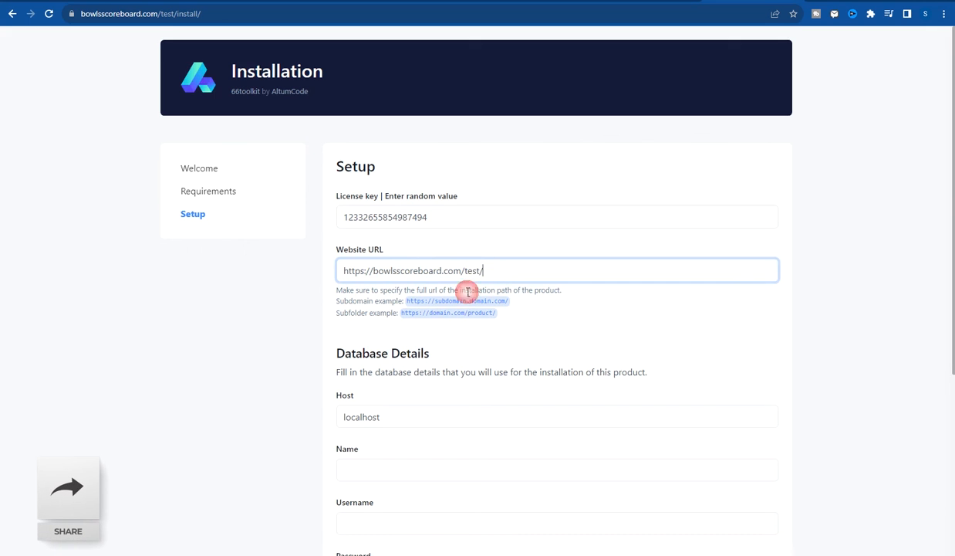
{"action": "scroll", "coordinate": [455, 347], "scroll_direction": "down", "scroll_amount": 2}
{"action": "scroll", "coordinate": [438, 339], "scroll_direction": "down", "scroll_amount": 2}
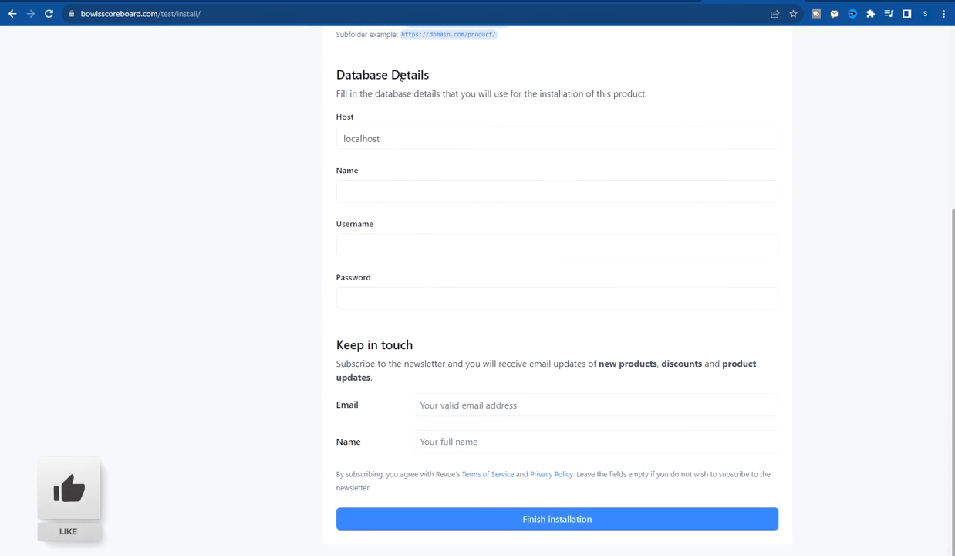
- Compare the credentials notes with the form and leave the database Host as localhost
{"action": "left_click", "coordinate": [279, 166]}
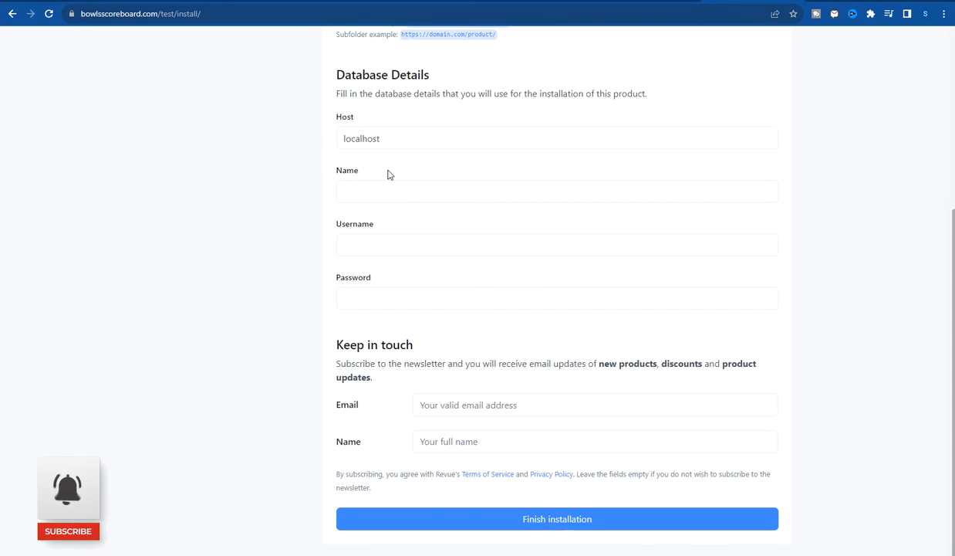
{"action": "key", "text": "alt+Tab"}
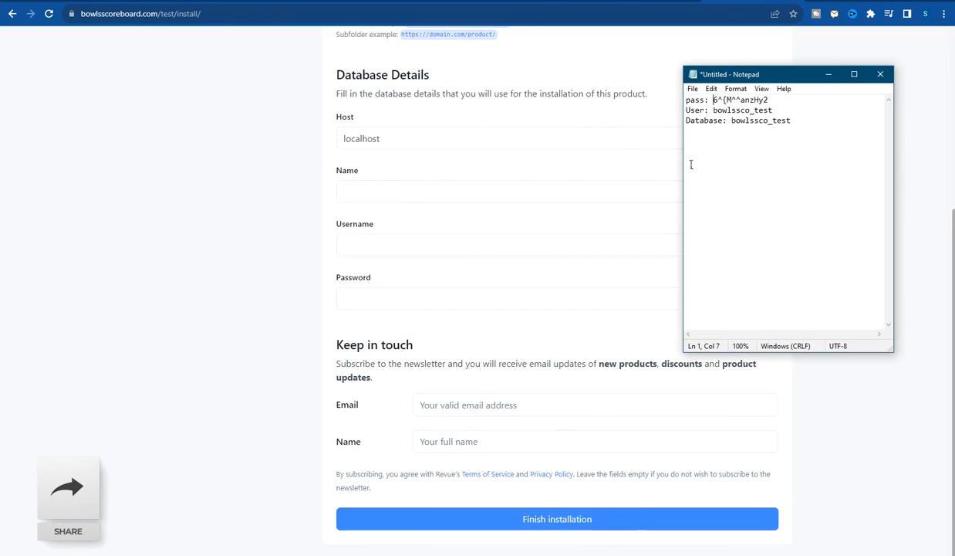
{"action": "left_click", "coordinate": [351, 117]}
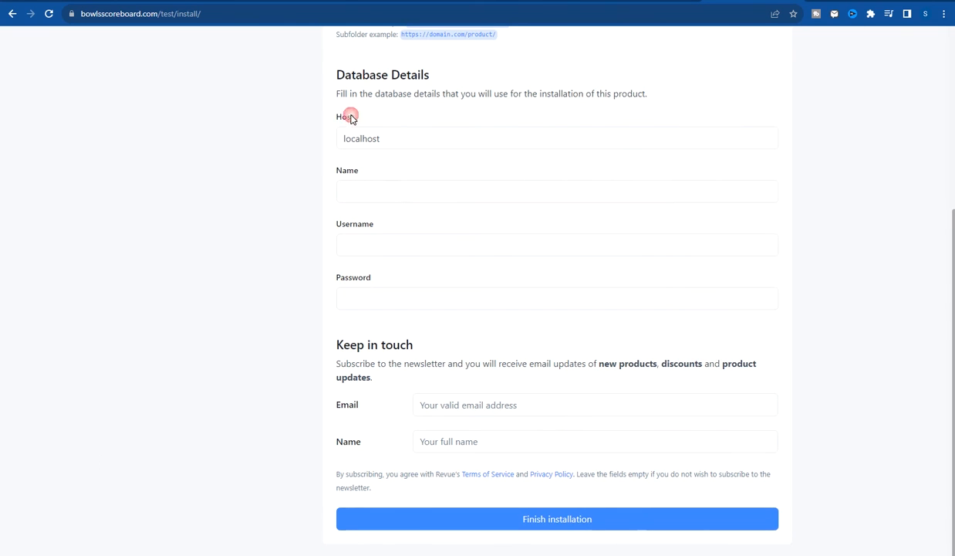
{"action": "left_click_drag", "start_coordinate": [357, 118], "coordinate": [361, 143]}
{"action": "left_click", "coordinate": [398, 149]}
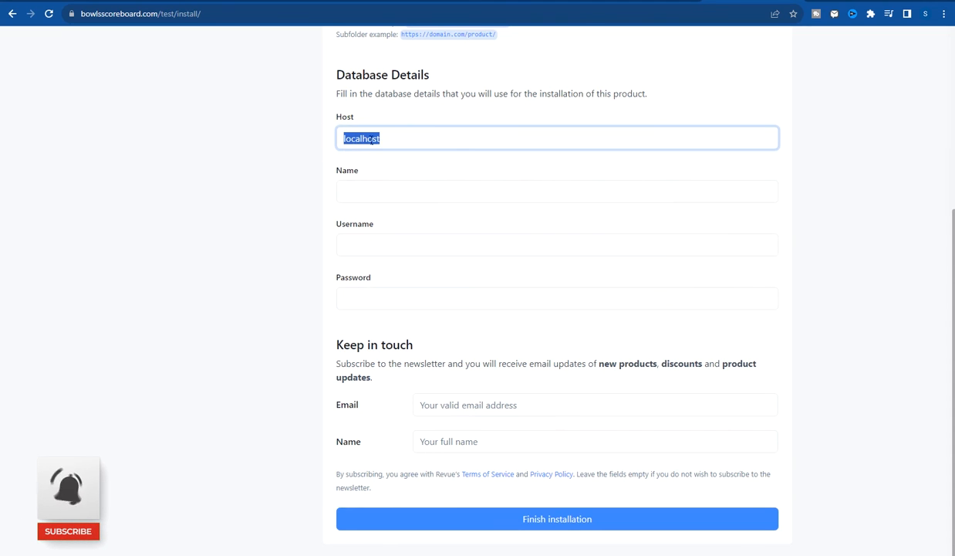
{"action": "left_click", "coordinate": [398, 141]}
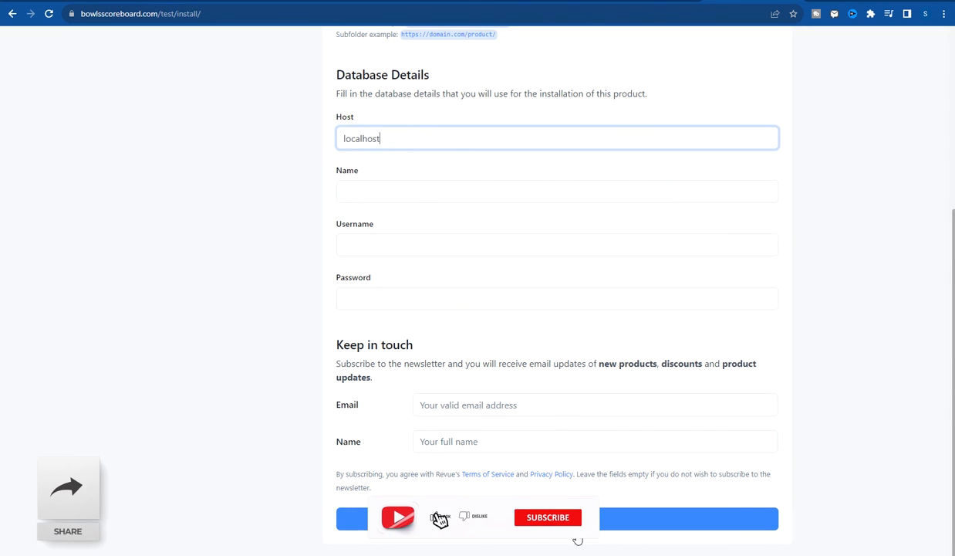
- Confirm Host is localhost, focus the database Name field, and bring up the Notepad credentials notes
{"action": "key", "text": "alt+Tab"}
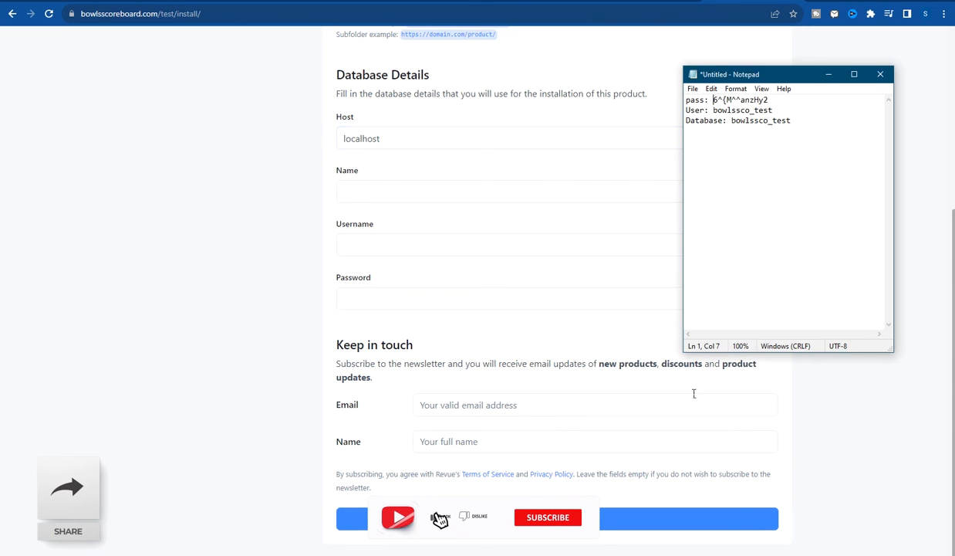
{"action": "left_click", "coordinate": [411, 142]}
{"action": "left_click_drag", "start_coordinate": [411, 142], "coordinate": [337, 145]}
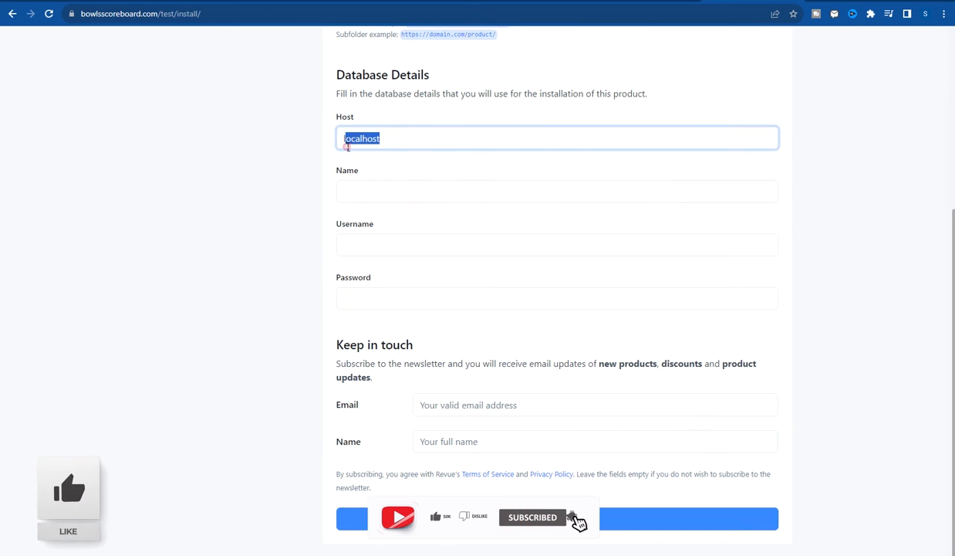
{"action": "left_click_drag", "start_coordinate": [403, 139], "coordinate": [283, 135]}
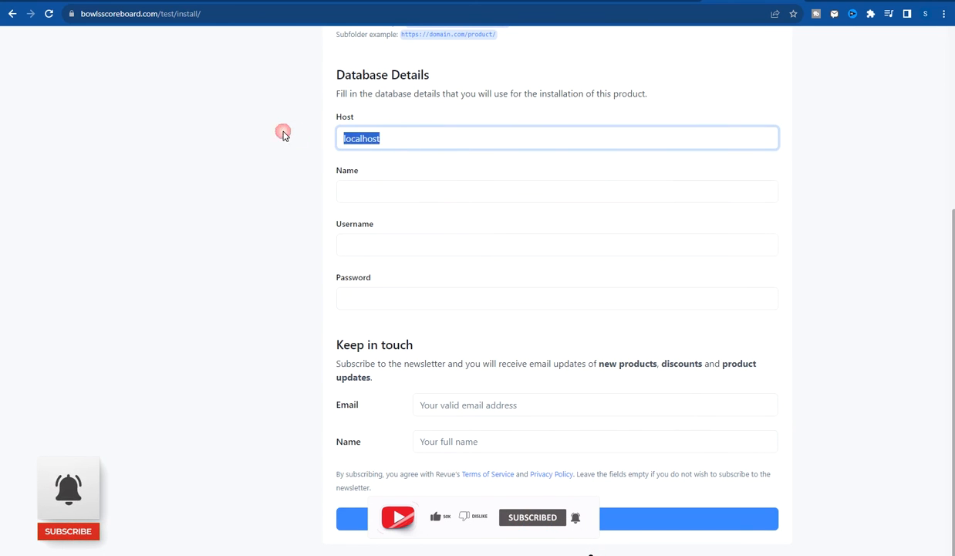
{"action": "left_click", "coordinate": [398, 193]}
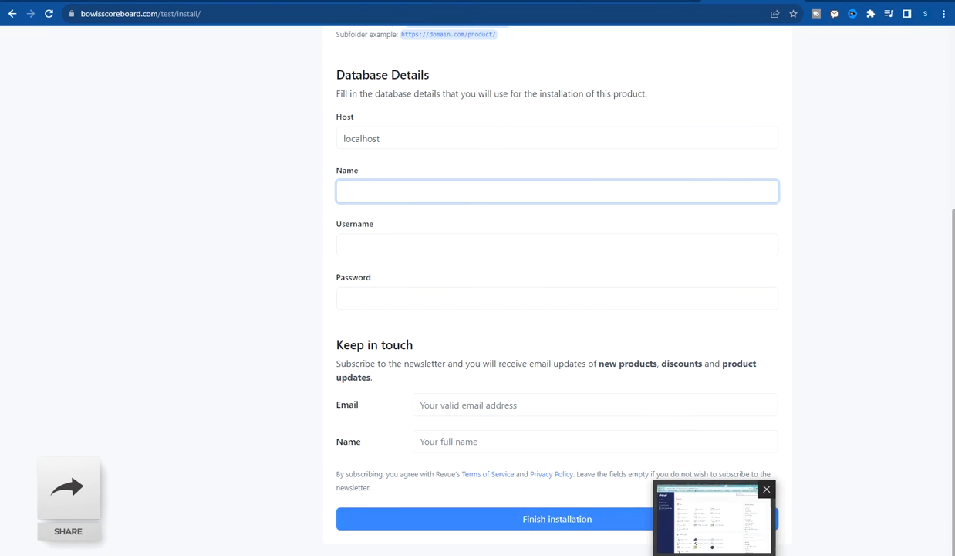
{"action": "mouse_move", "coordinate": [554, 553]}
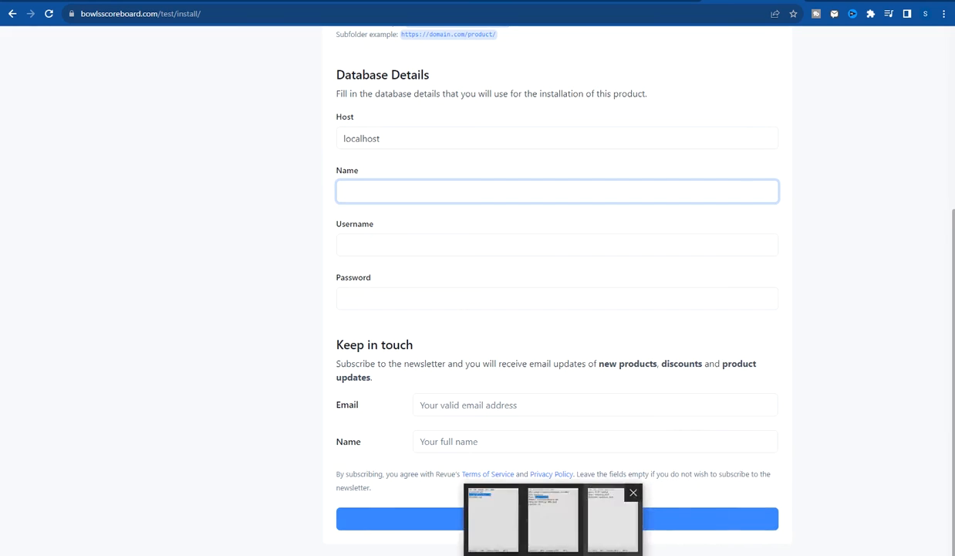
{"action": "left_click", "coordinate": [611, 528]}
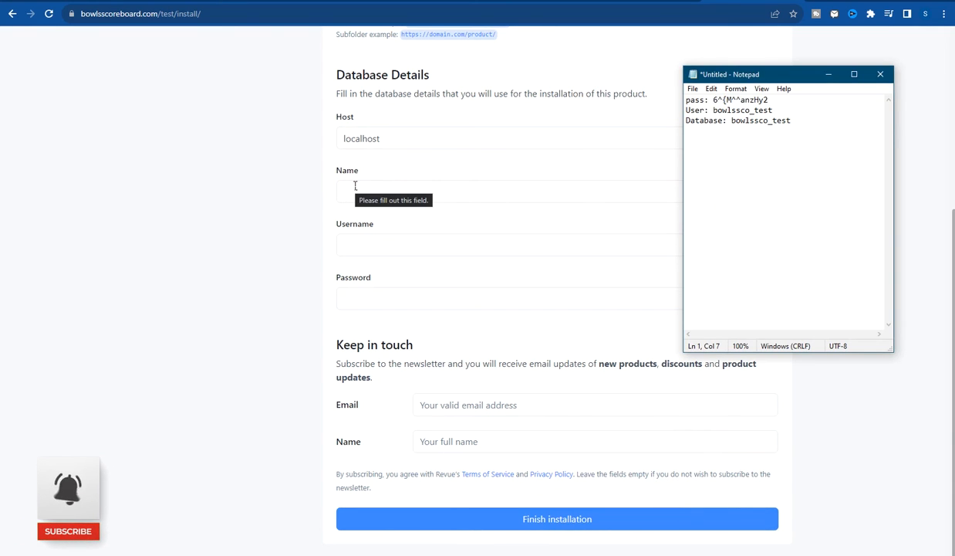
- Copy the database name from the notes and paste bowlssco_test into both Name and Username
{"action": "double_click", "coordinate": [733, 121]}
{"action": "right_click", "coordinate": [778, 123]}
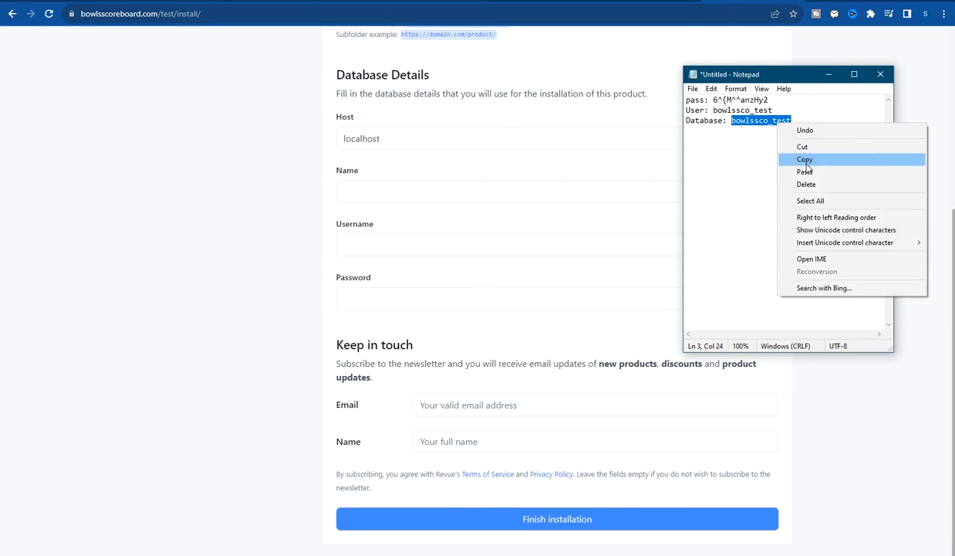
{"action": "left_click", "coordinate": [806, 165]}
{"action": "left_click", "coordinate": [386, 195]}
{"action": "right_click", "coordinate": [386, 194]}
{"action": "left_click", "coordinate": [425, 272]}
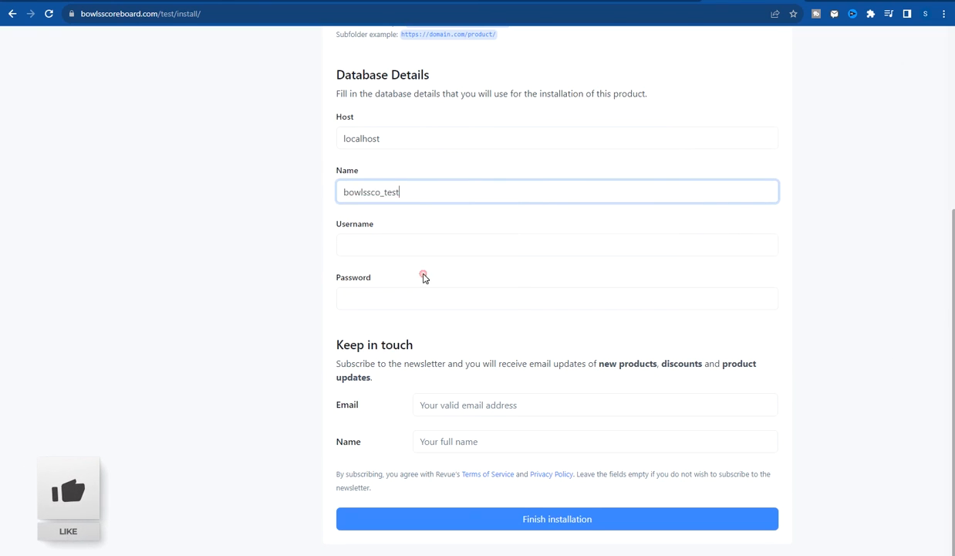
{"action": "left_click", "coordinate": [390, 243]}
{"action": "right_click", "coordinate": [394, 247]}
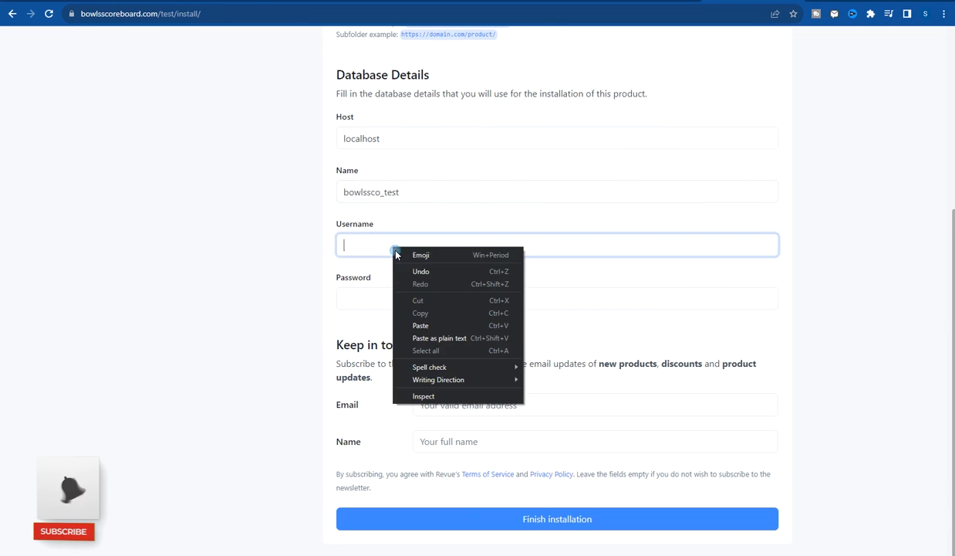
{"action": "left_click", "coordinate": [421, 325]}
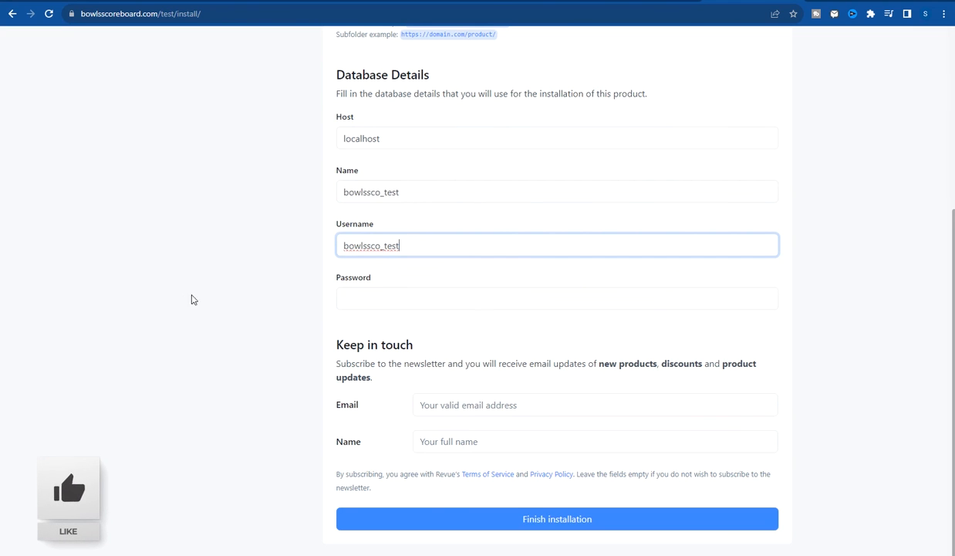
- Copy the saved database password from the notes and paste it into the Password field
{"action": "left_click", "coordinate": [598, 554]}
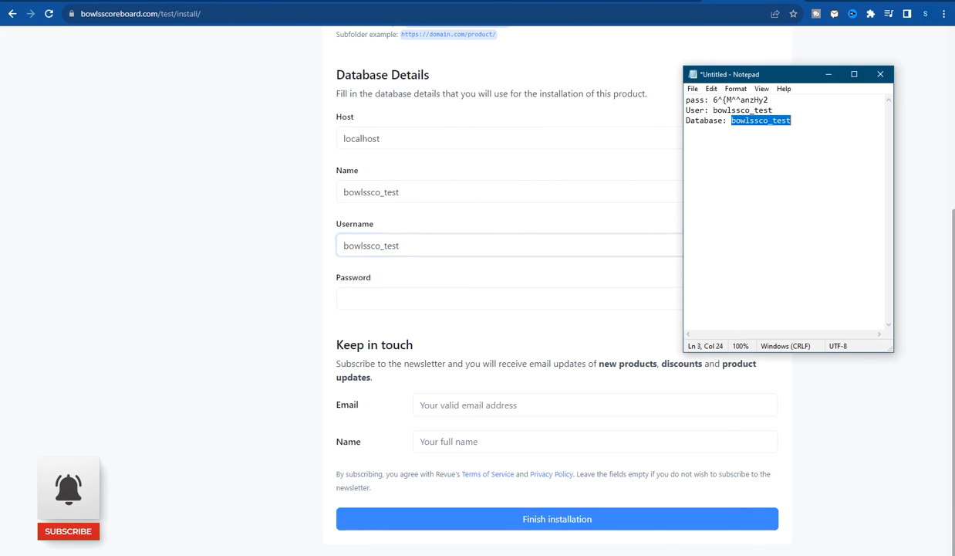
{"action": "mouse_move", "coordinate": [769, 100]}
{"action": "left_mouse_down"}
{"action": "mouse_move", "coordinate": [709, 100]}
{"action": "mouse_move", "coordinate": [769, 101]}
{"action": "left_mouse_up"}
{"action": "right_click", "coordinate": [771, 100]}
{"action": "left_click", "coordinate": [791, 142]}
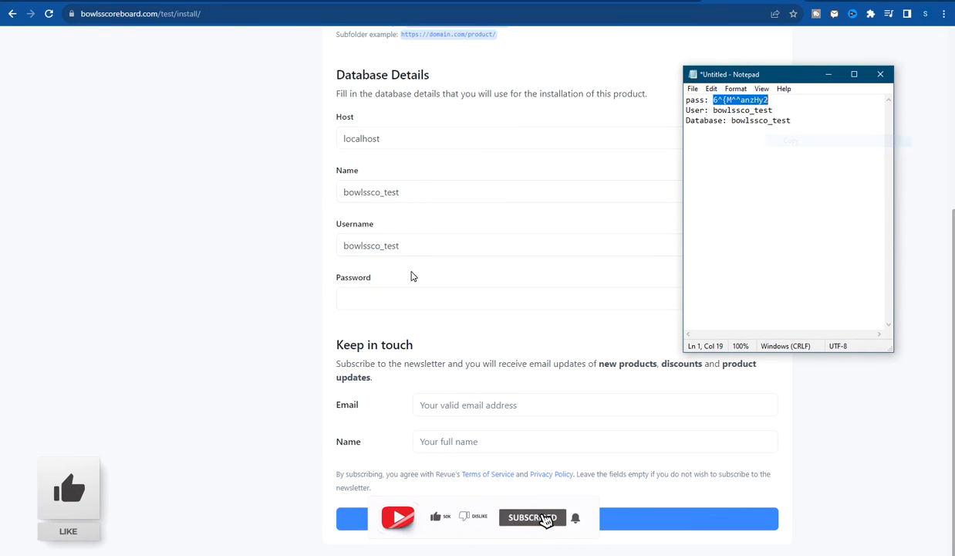
{"action": "right_click", "coordinate": [356, 293]}
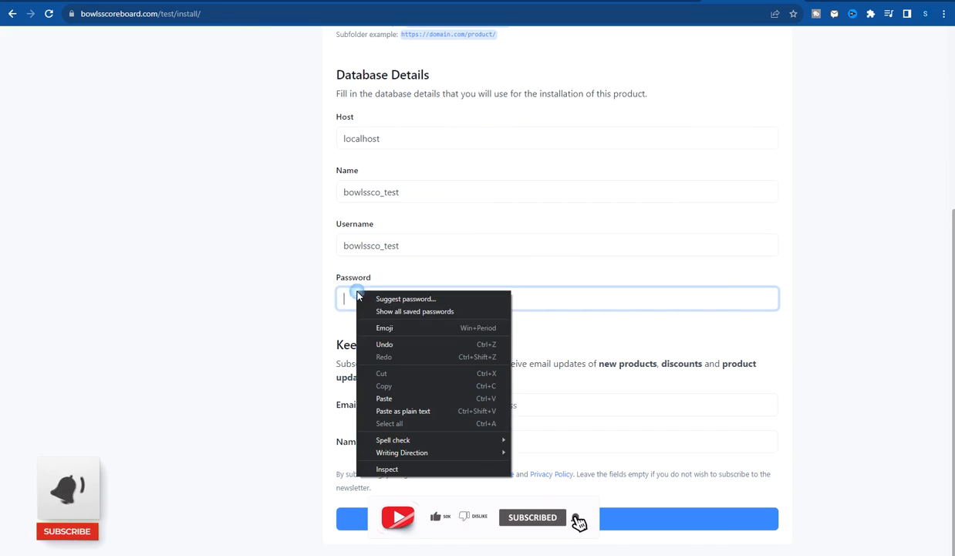
{"action": "left_click", "coordinate": [387, 399]}
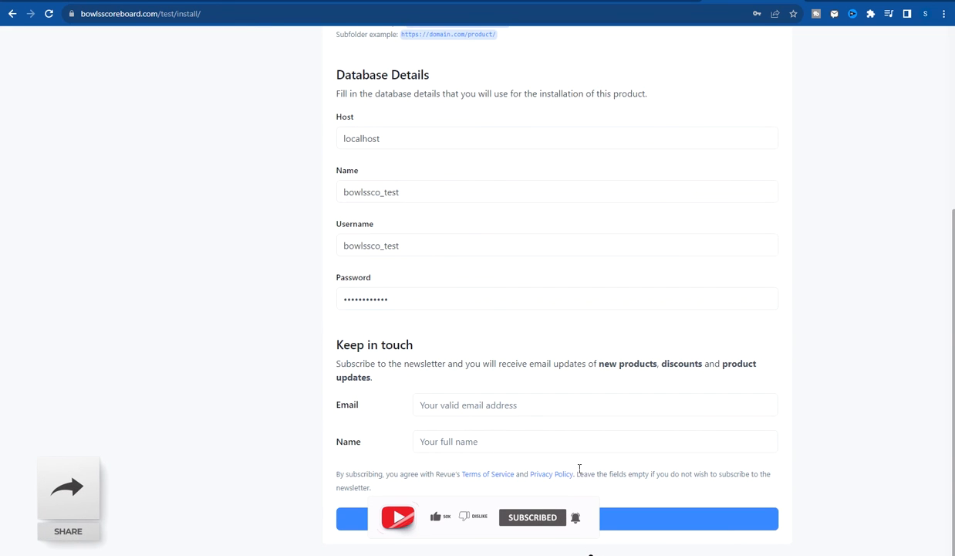
- Submit Finish installation, dismiss the alert, recheck the database Name, and submit the form again
{"action": "left_click", "coordinate": [548, 524]}
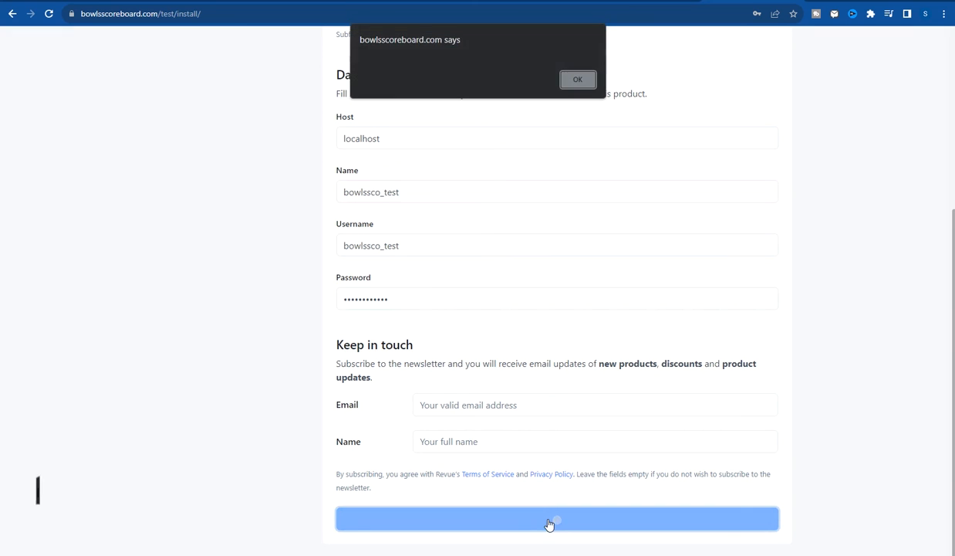
{"action": "left_click", "coordinate": [576, 79]}
{"action": "scroll", "coordinate": [825, 462], "scroll_direction": "up", "scroll_amount": 2}
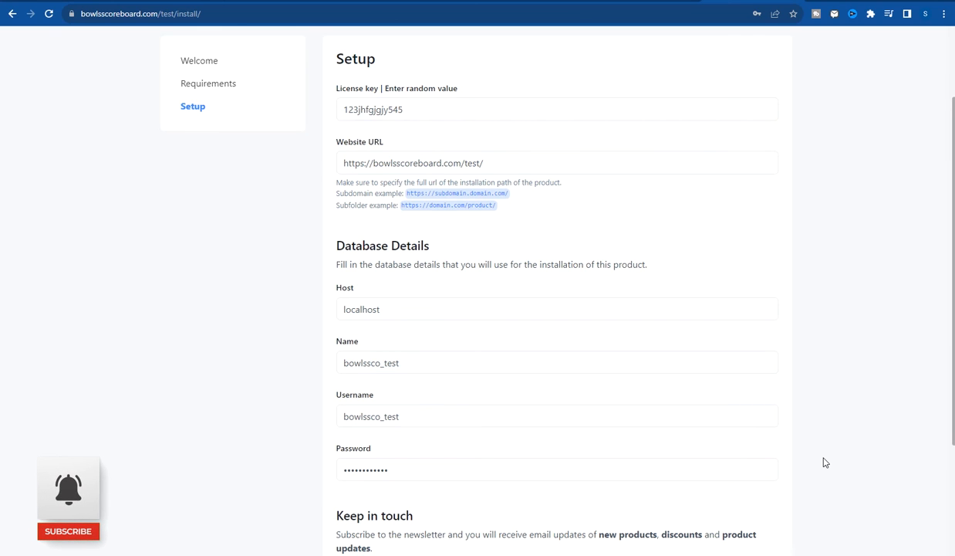
{"action": "left_click", "coordinate": [409, 363]}
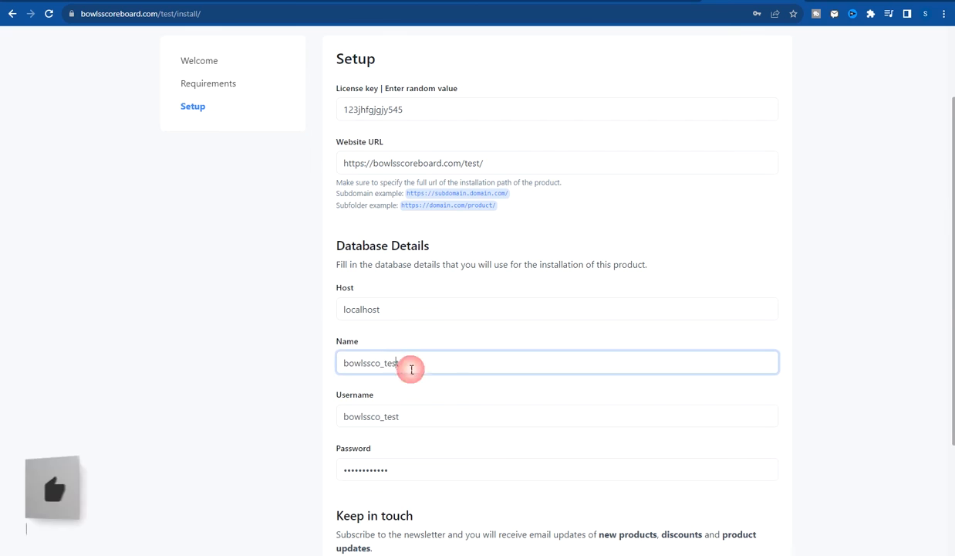
{"action": "left_click", "coordinate": [486, 394]}
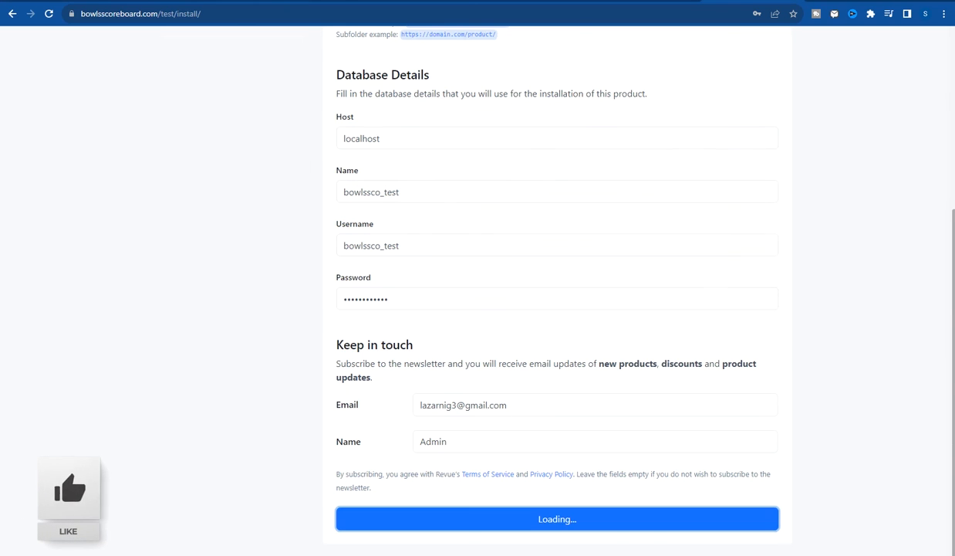
{"action": "left_click", "coordinate": [254, 2]}
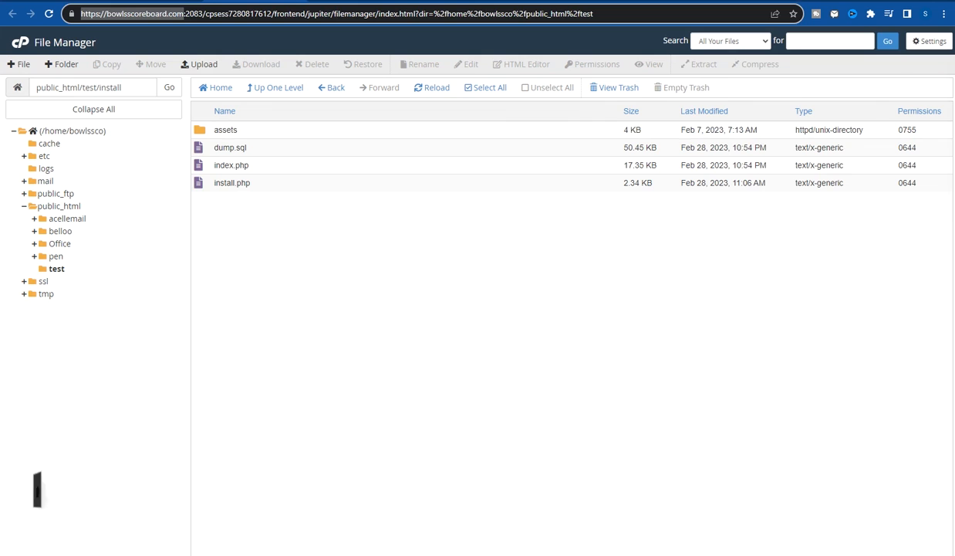
- Go up to public_html/test in File Manager, refresh it, and open config.php in the editor
{"action": "key", "text": "alt+Tab"}
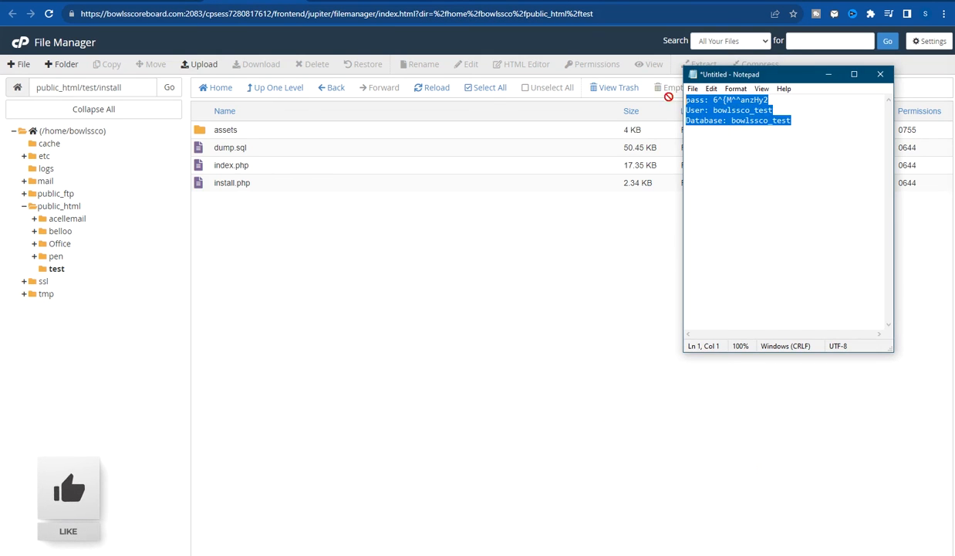
{"action": "left_click", "coordinate": [218, 182]}
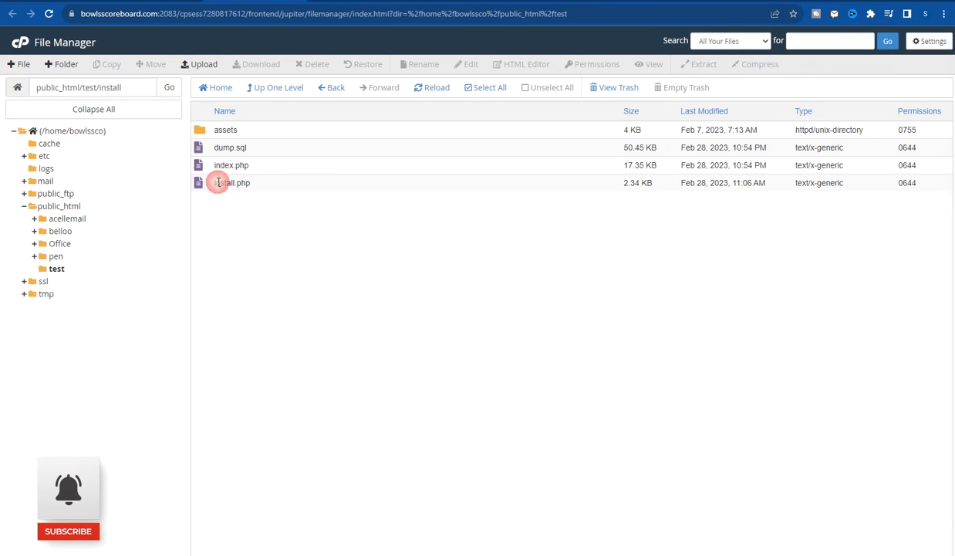
{"action": "left_click", "coordinate": [273, 87]}
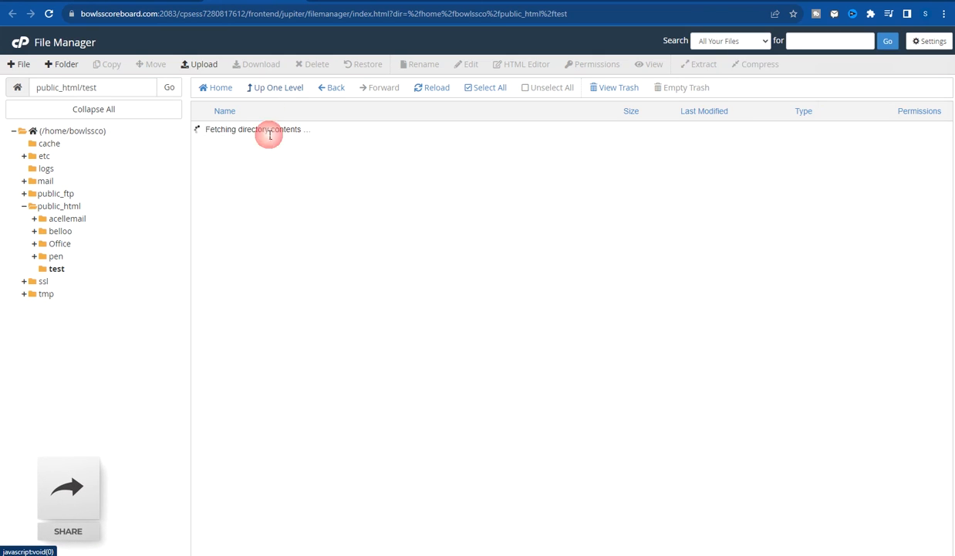
{"action": "left_click", "coordinate": [56, 269]}
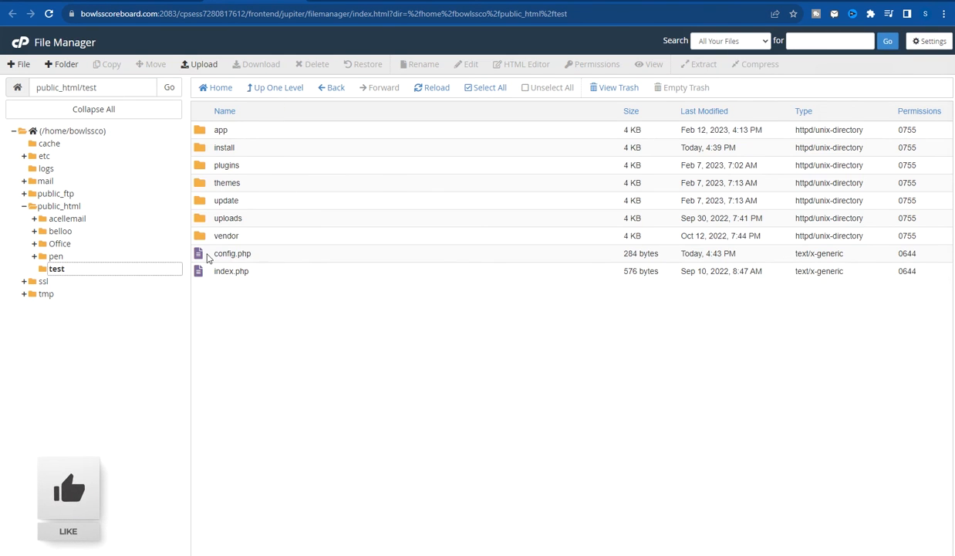
{"action": "left_click", "coordinate": [255, 255]}
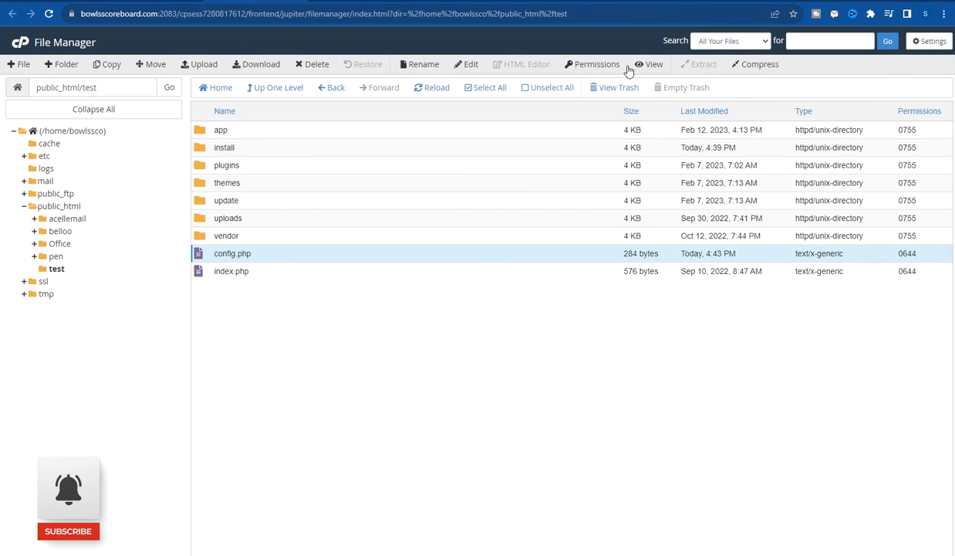
{"action": "left_click", "coordinate": [468, 65]}
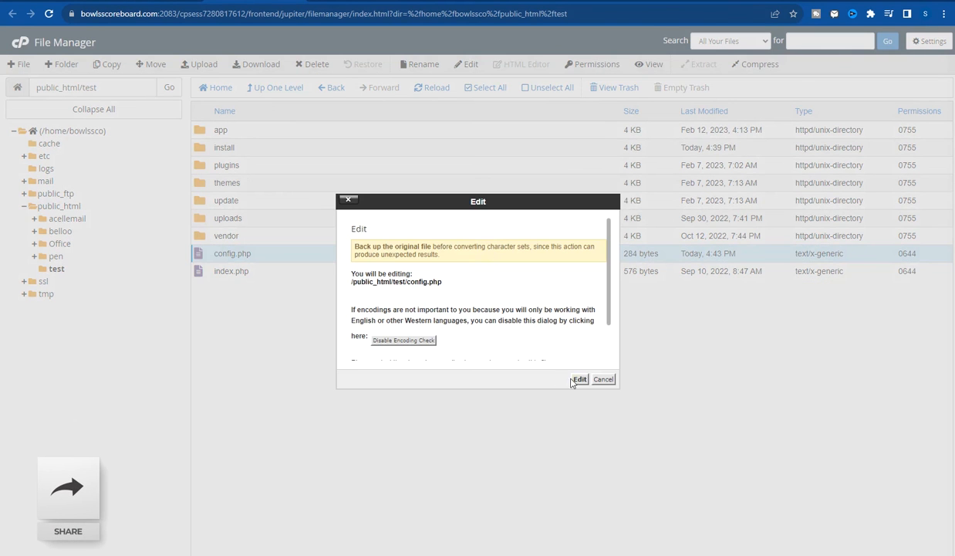
{"action": "left_click", "coordinate": [580, 379]}
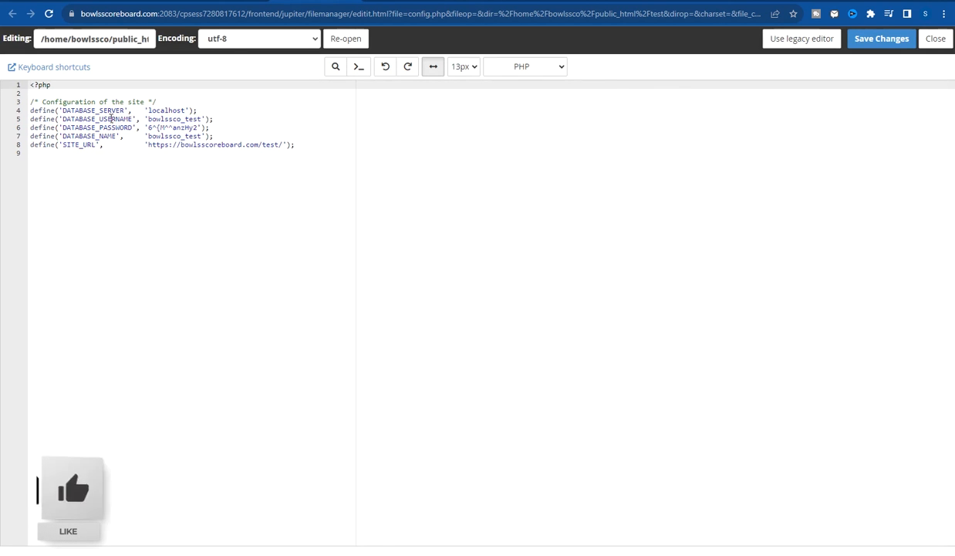
- Verify config.php's localhost, bowlssco_test credentials and SITE_URL, add a trailing '/', save, and close
{"action": "left_click", "coordinate": [164, 125]}
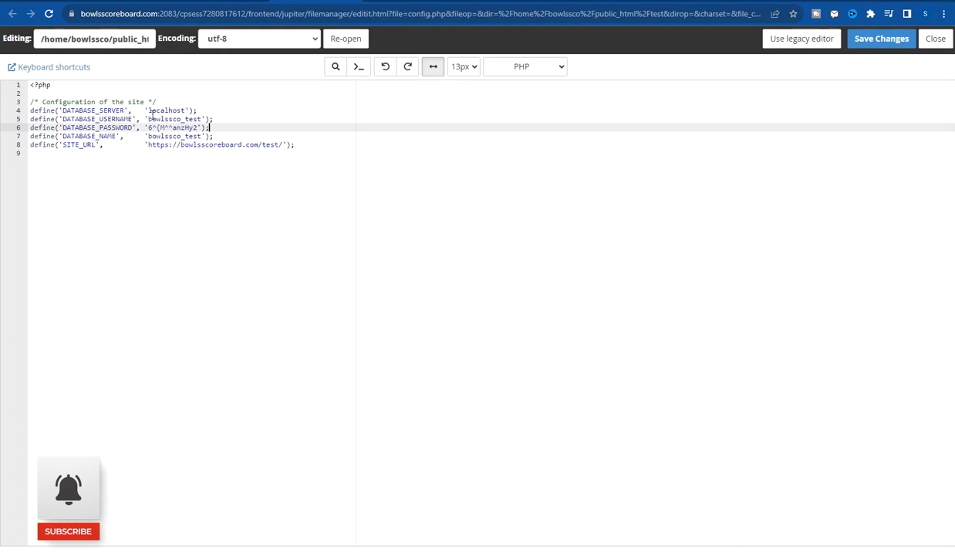
{"action": "left_click", "coordinate": [149, 118]}
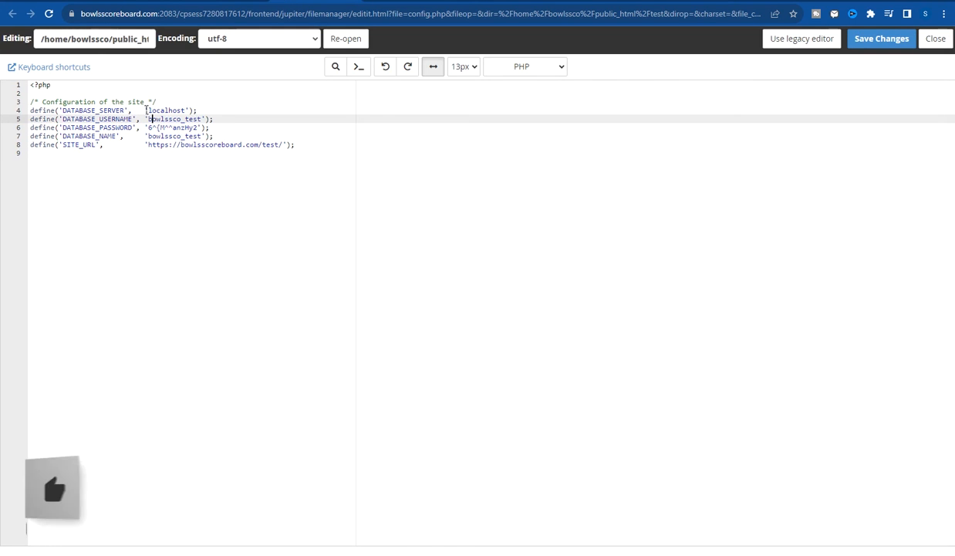
{"action": "left_click_drag", "start_coordinate": [148, 110], "coordinate": [206, 127]}
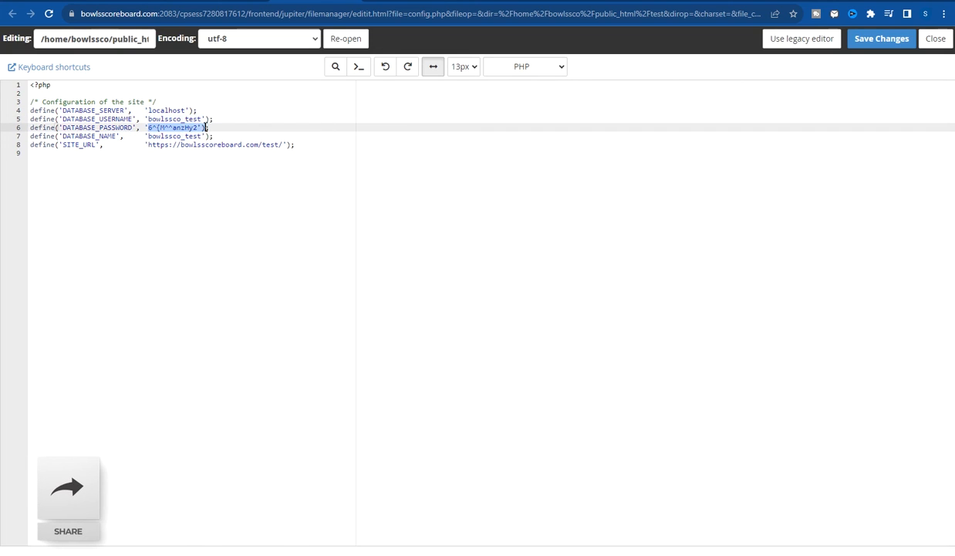
{"action": "left_click_drag", "start_coordinate": [148, 136], "coordinate": [282, 145]}
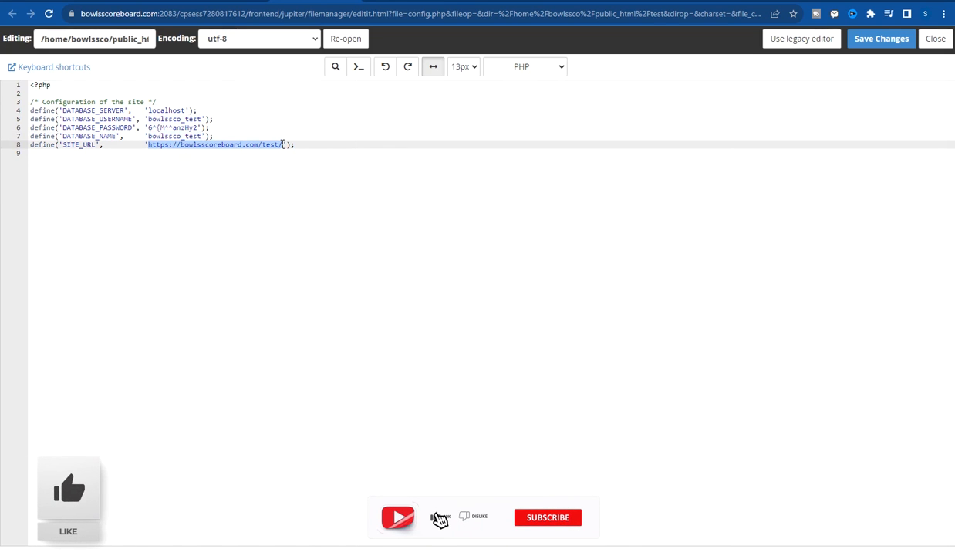
{"action": "left_click", "coordinate": [282, 144]}
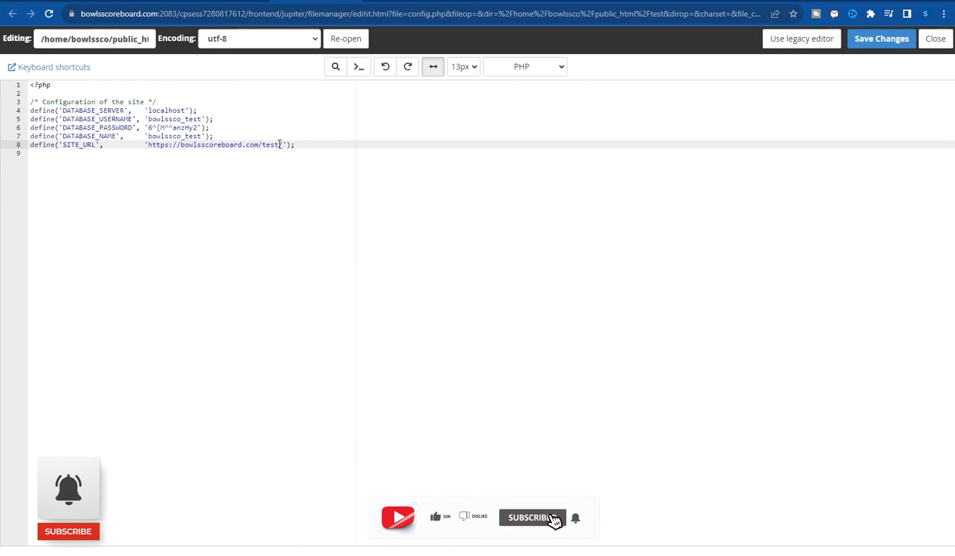
{"action": "type", "text": "/"}
{"action": "left_click_drag", "start_coordinate": [284, 144], "coordinate": [152, 147]}
{"action": "left_click", "coordinate": [863, 37]}
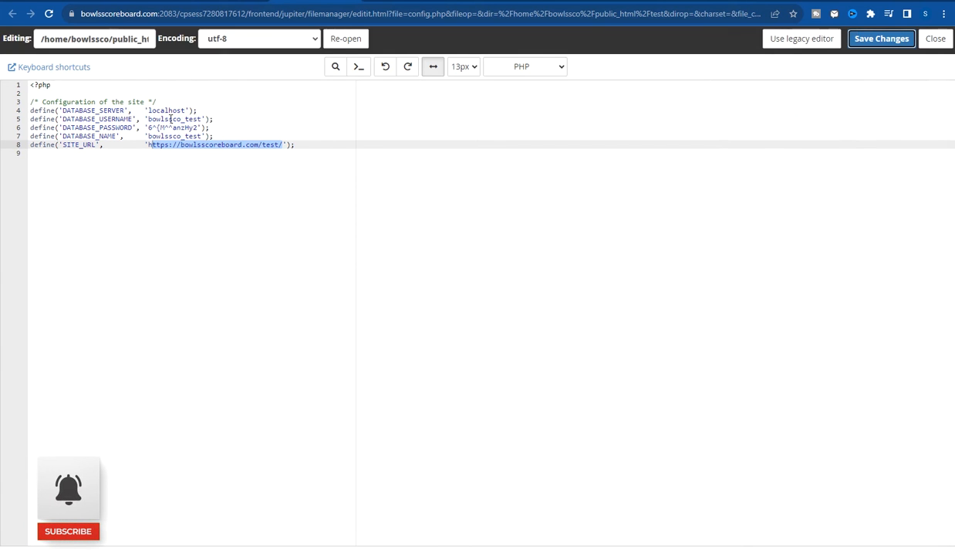
{"action": "left_click", "coordinate": [935, 38]}
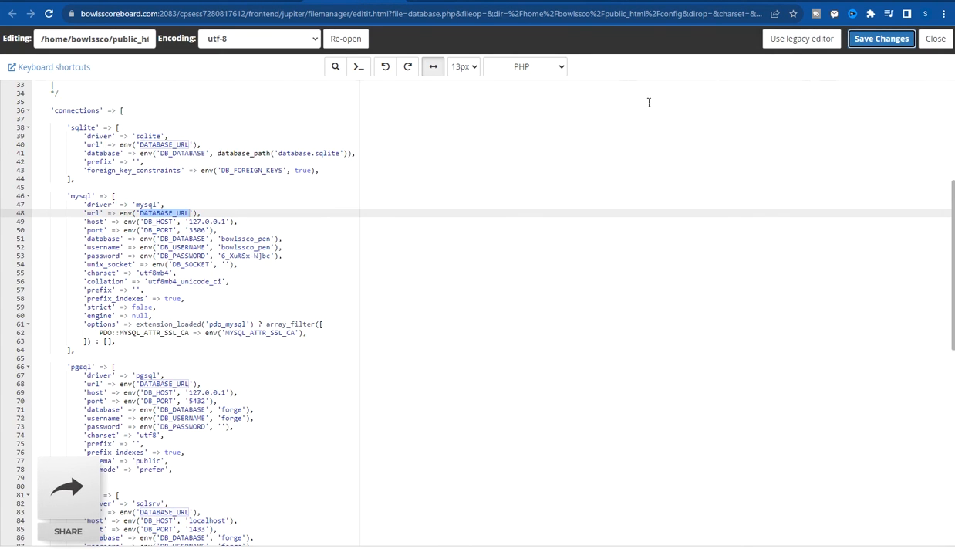
- Close the database.php editor and reload the public_html/test listing
{"action": "left_click", "coordinate": [942, 40]}
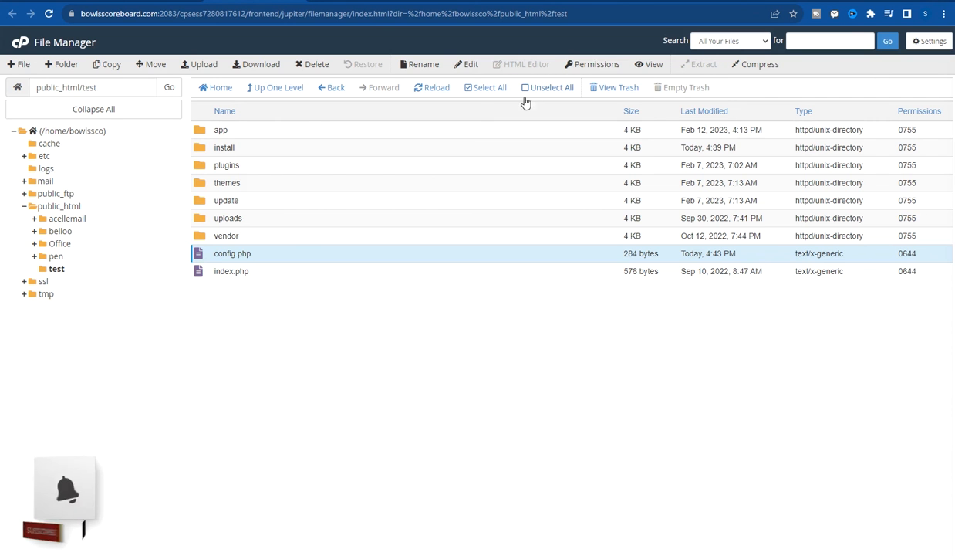
{"action": "left_click", "coordinate": [52, 16]}
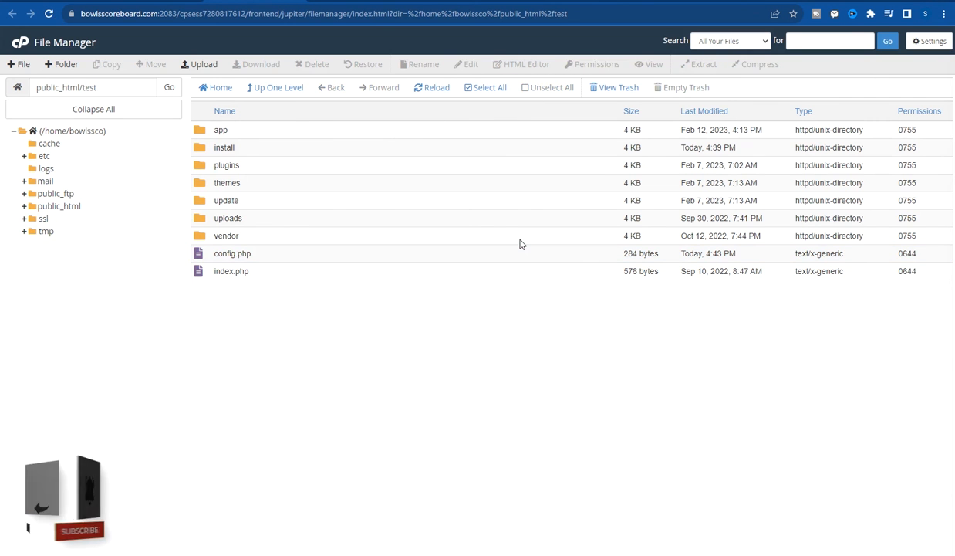